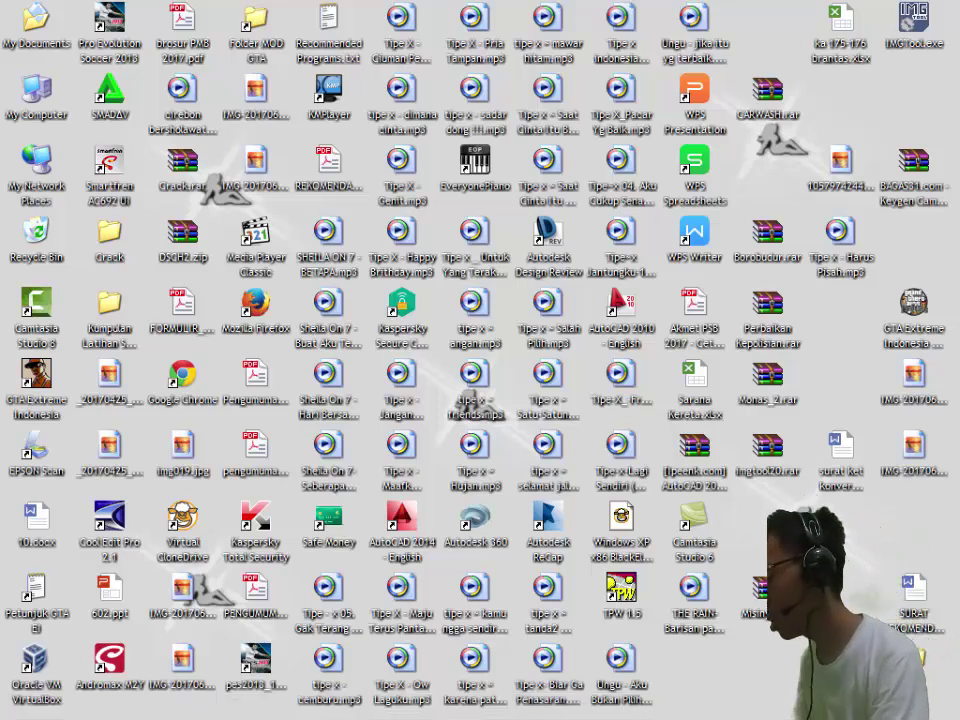
# - Create a new drawing from the acad3D.dwt template
pyautogui.click(222, 705)
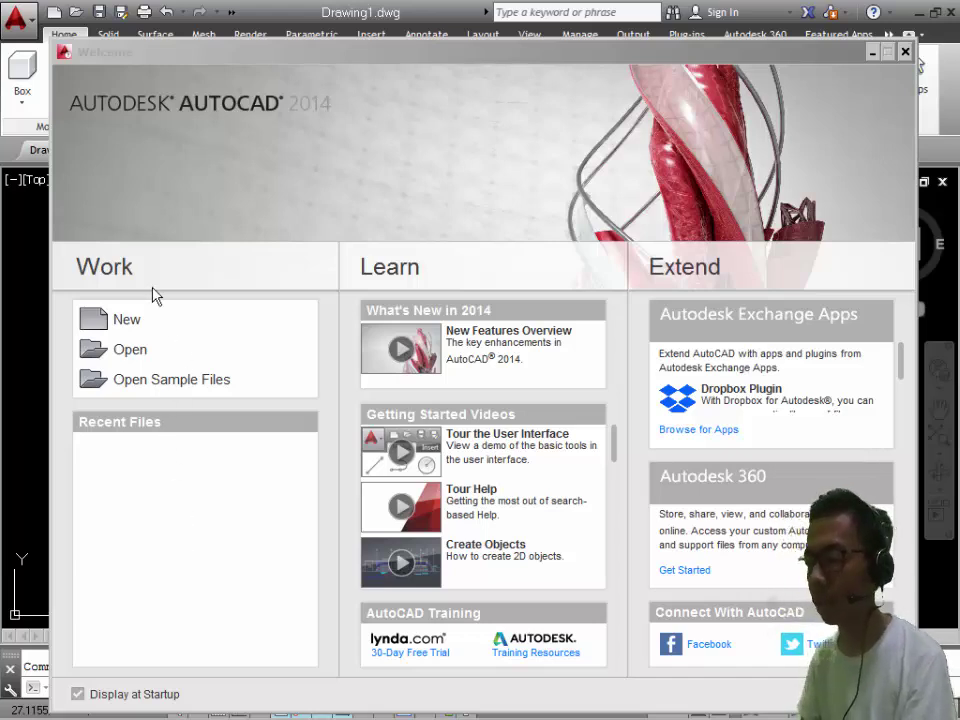
pyautogui.click(129, 318)
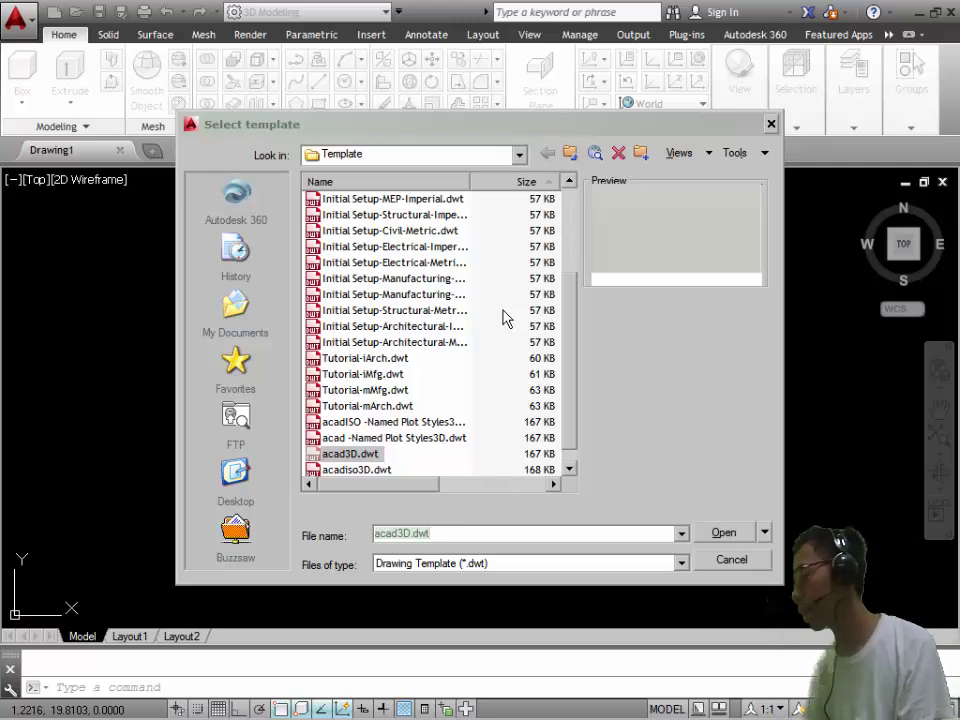
pyautogui.click(730, 533)
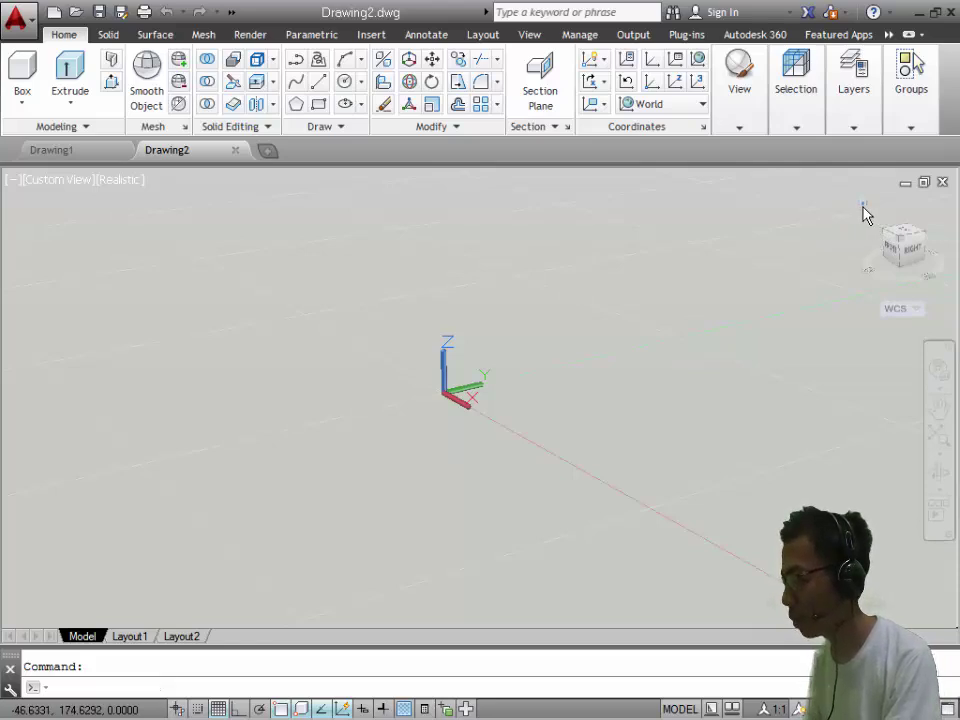
# - In SW Isometric view, draw a tall box solid from two base corners and a picked height
pyautogui.click(865, 210)
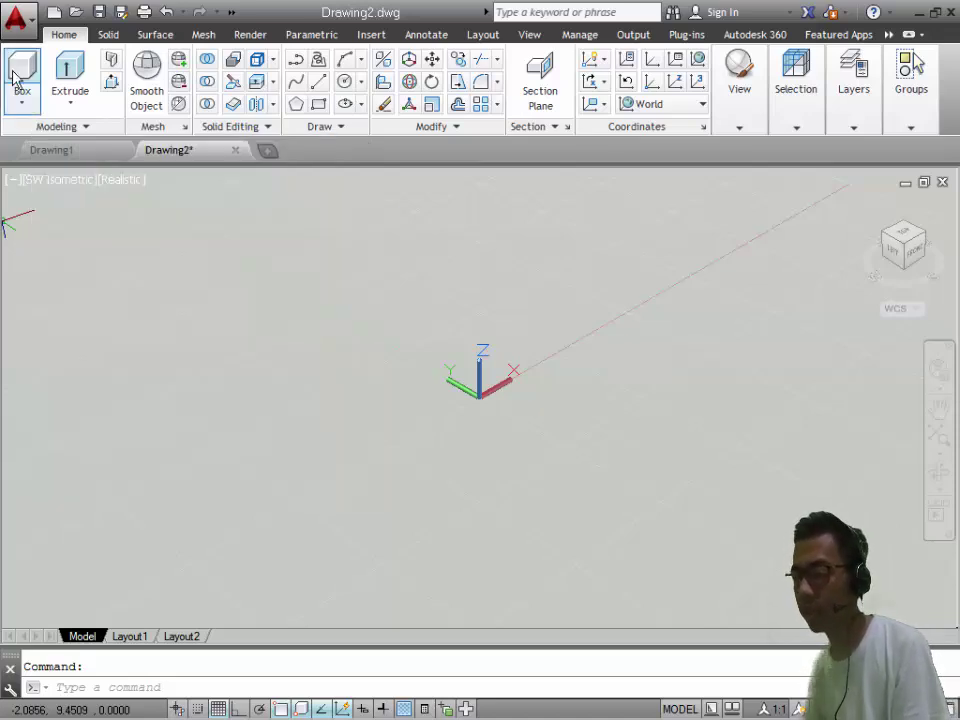
pyautogui.click(18, 72)
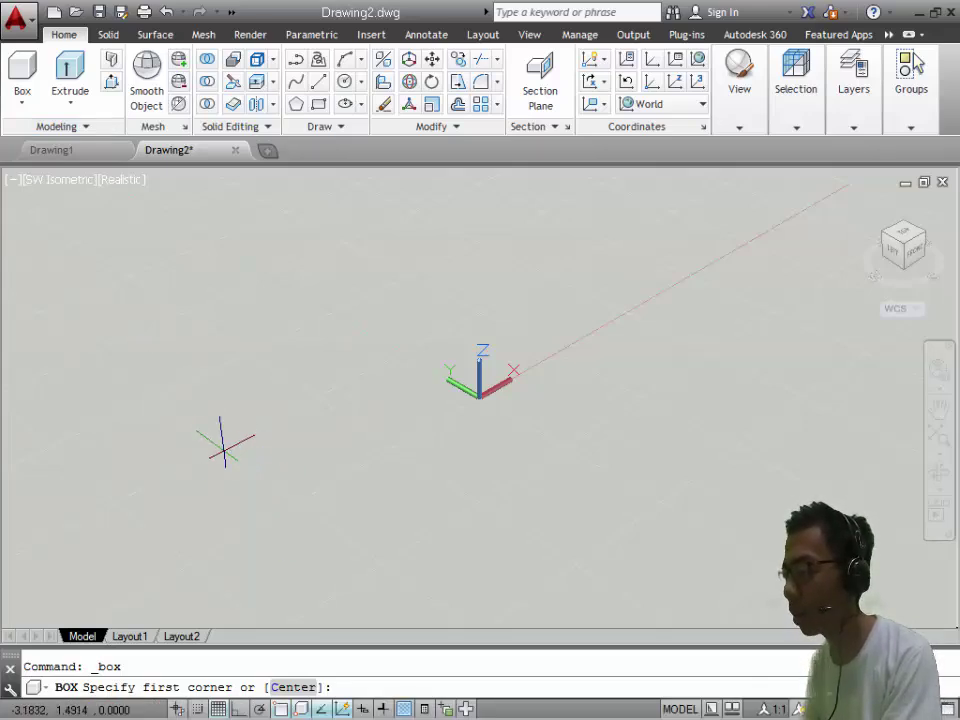
pyautogui.click(320, 435)
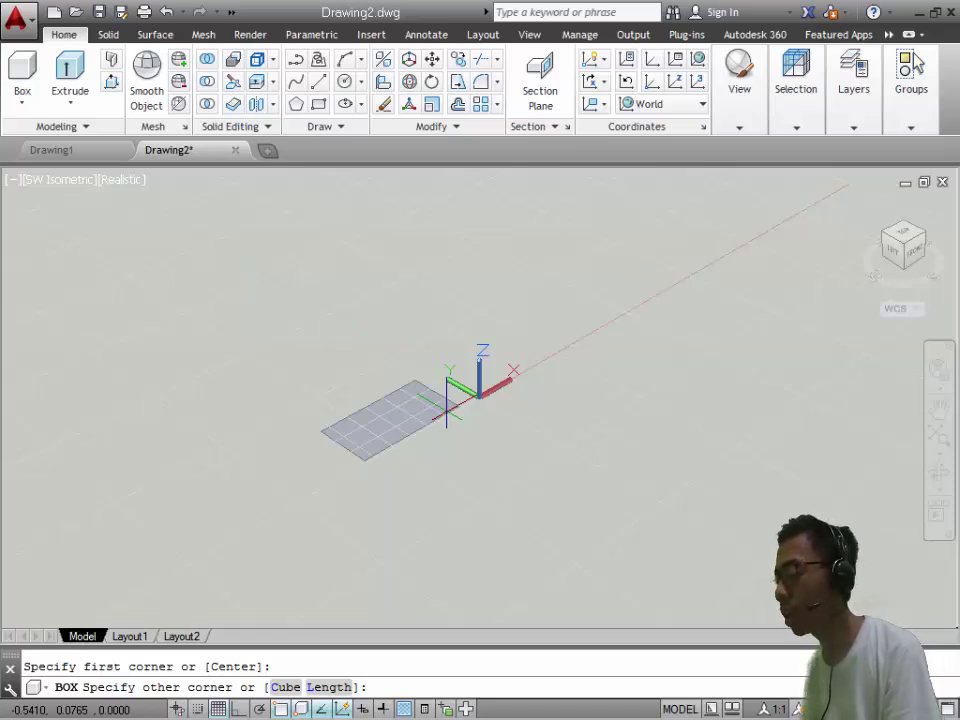
pyautogui.click(447, 410)
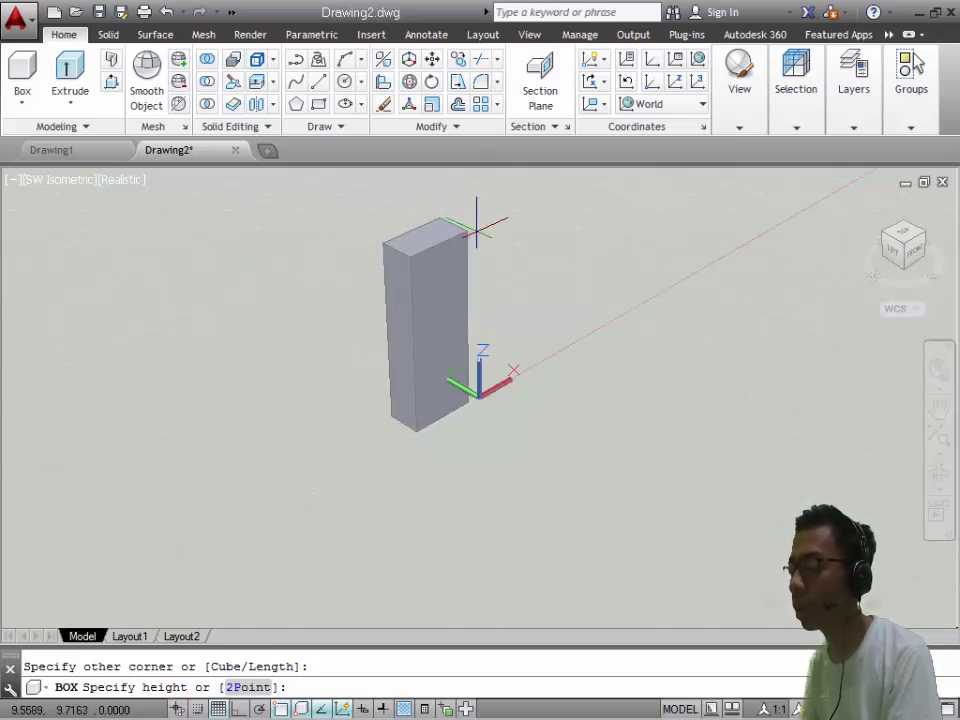
pyautogui.click(471, 240)
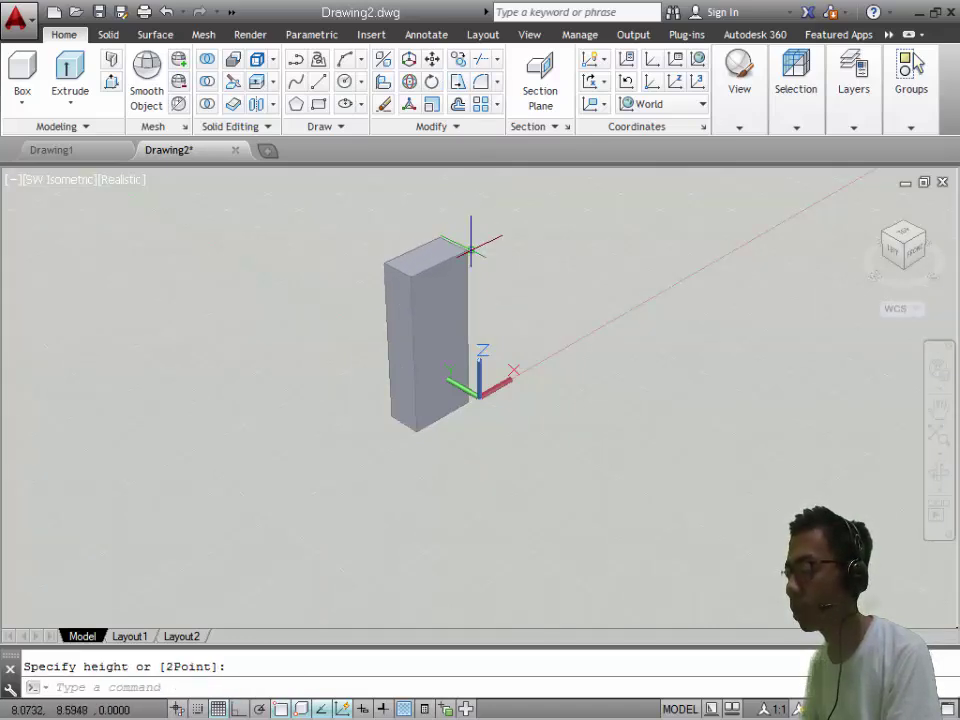
# - Switch to the Top view and set the visual style to 2D Wireframe
pyautogui.click(905, 240)
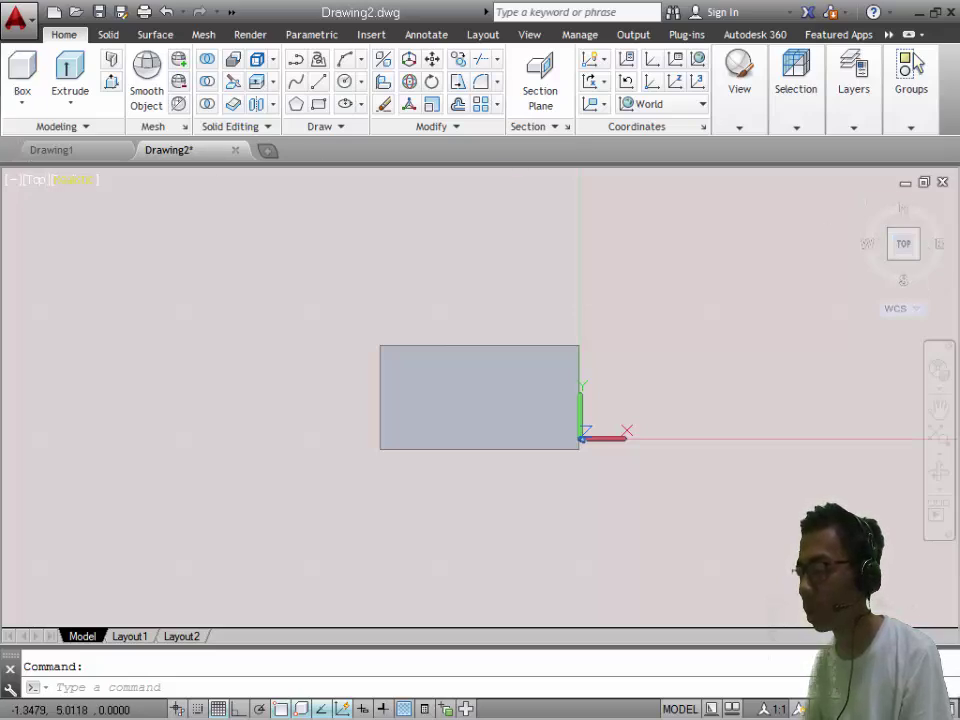
pyautogui.click(70, 182)
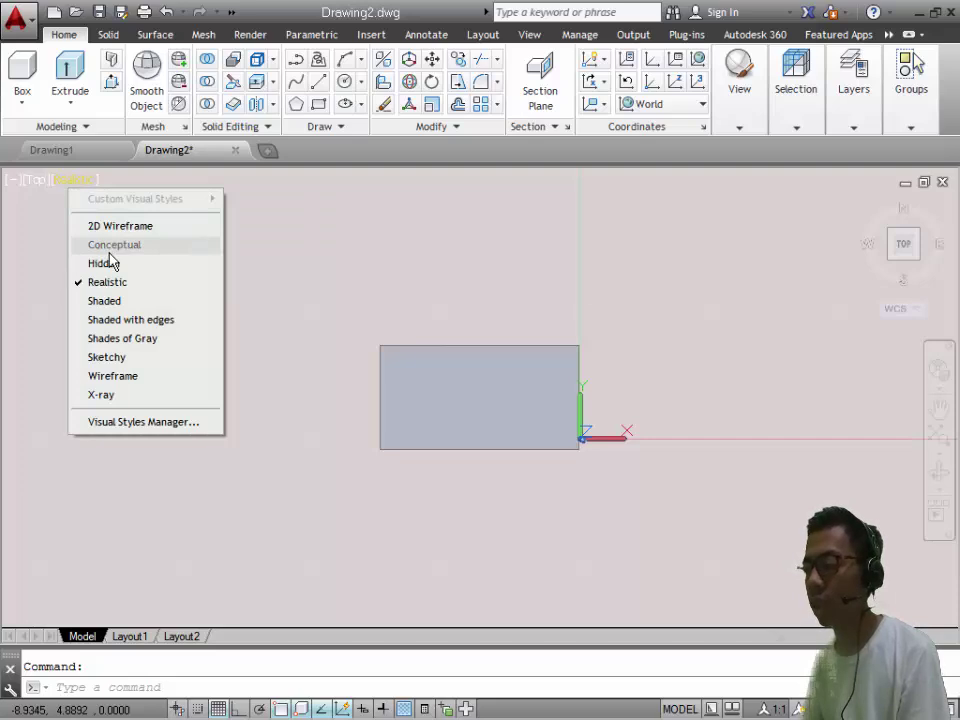
pyautogui.click(170, 229)
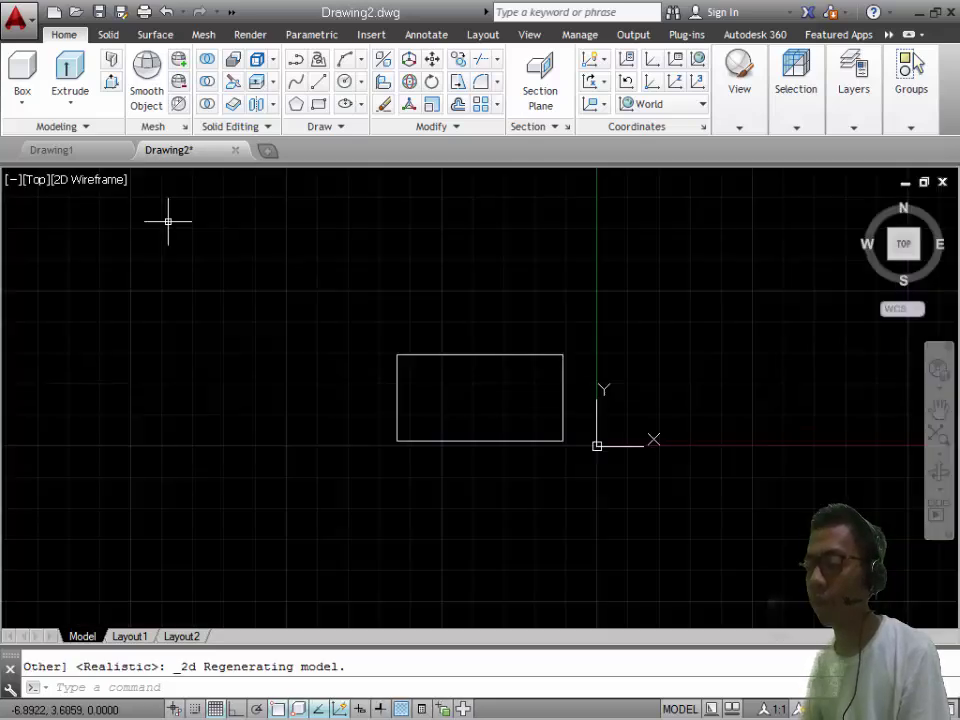
# - Draw a narrower inner box from the outer box's bottom edge, setting its height in Front view
pyautogui.click(12, 74)
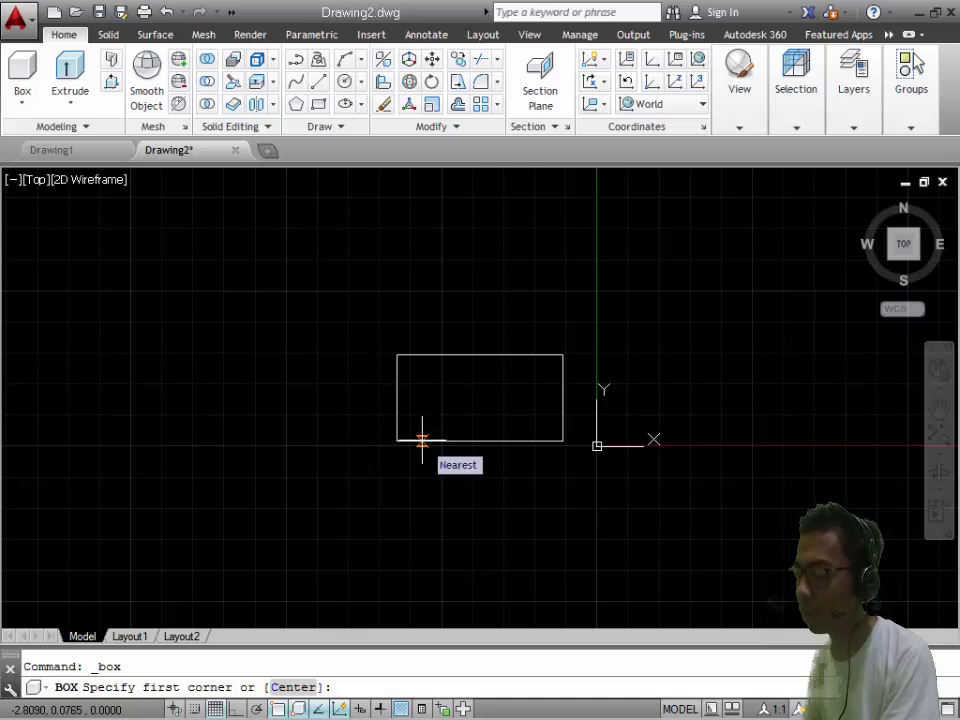
pyautogui.click(421, 440)
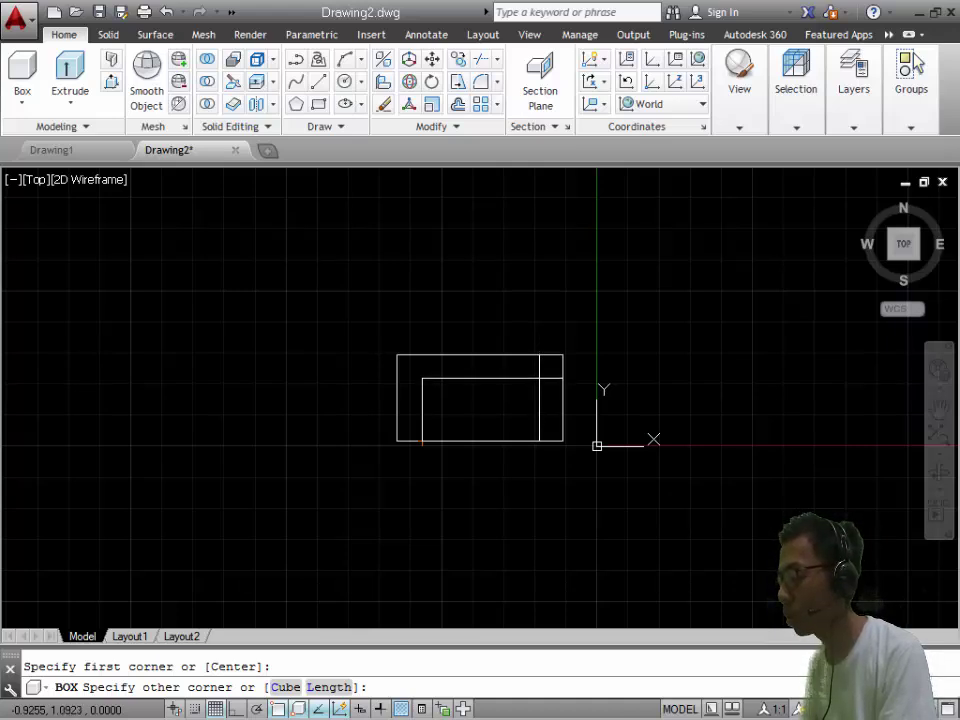
pyautogui.click(422, 441)
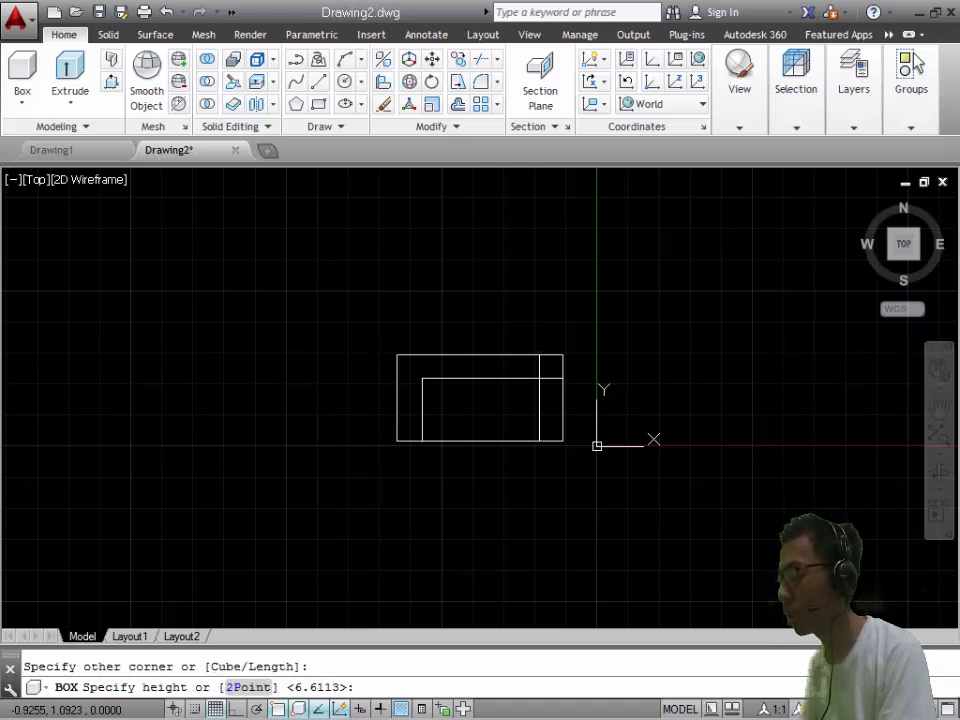
pyautogui.click(903, 262)
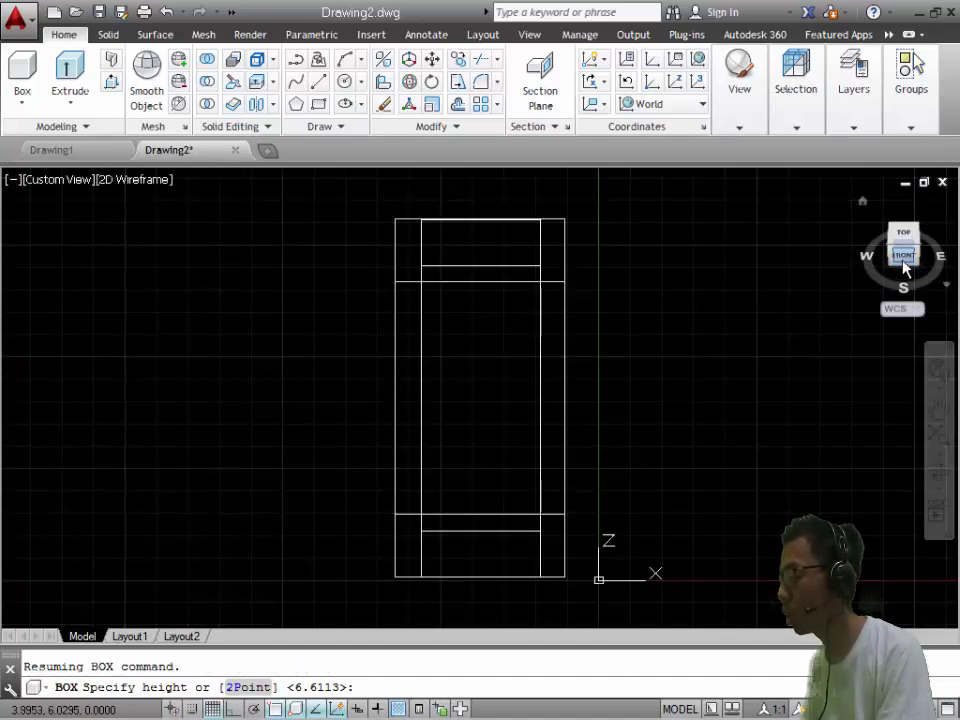
pyautogui.click(903, 262)
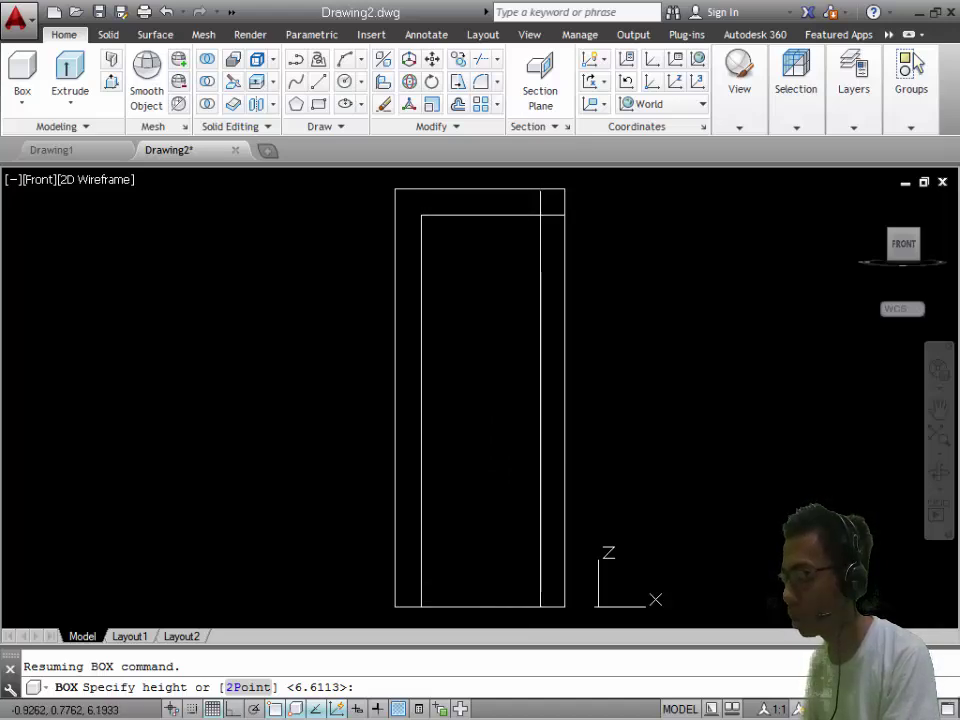
pyautogui.click(540, 213)
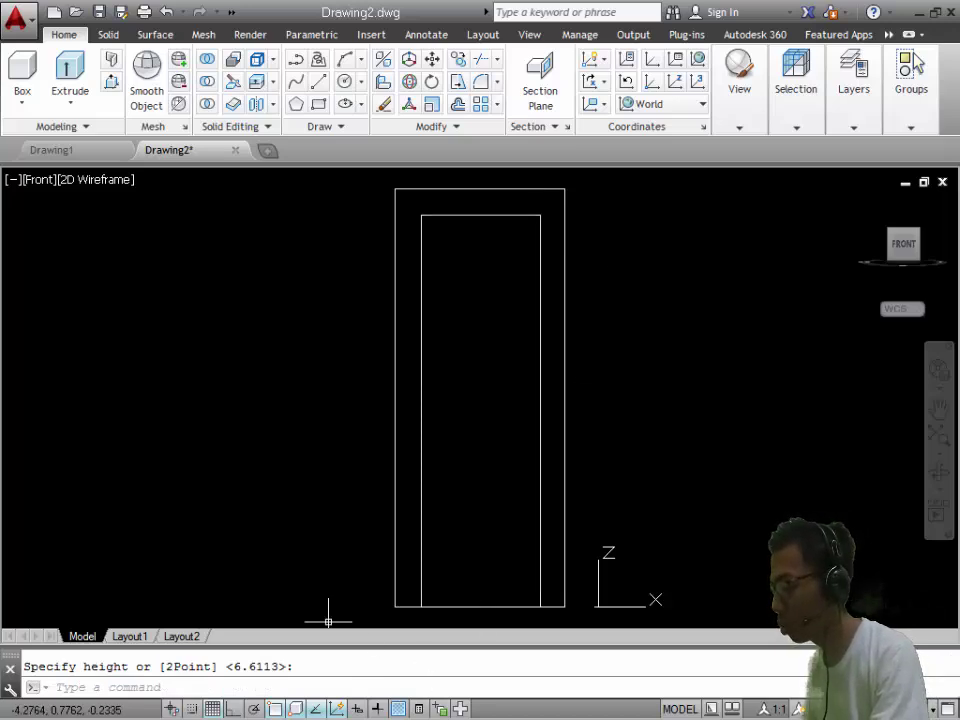
# - Grip-stretch the inner box's bottom face upward so it fills only the upper part
pyautogui.press('Escape')
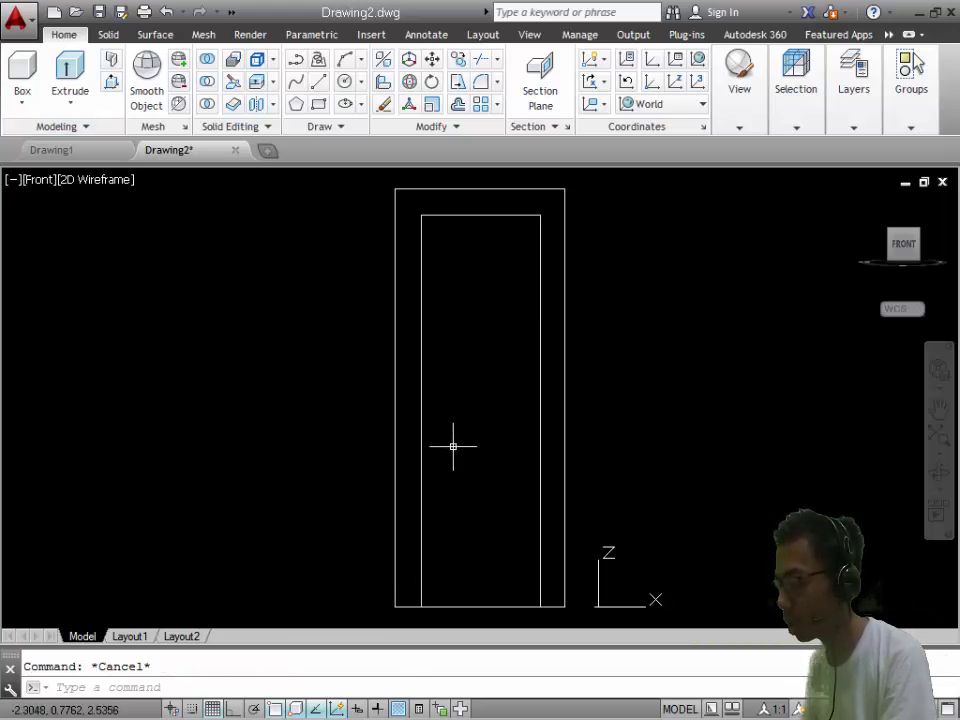
pyautogui.click(422, 433)
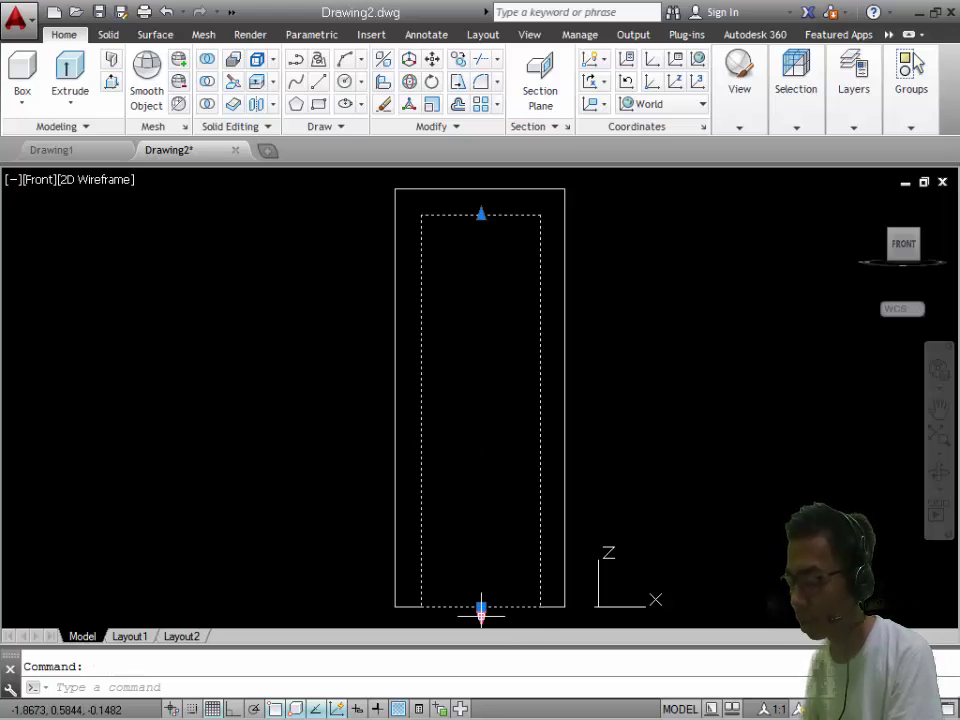
pyautogui.click(481, 608)
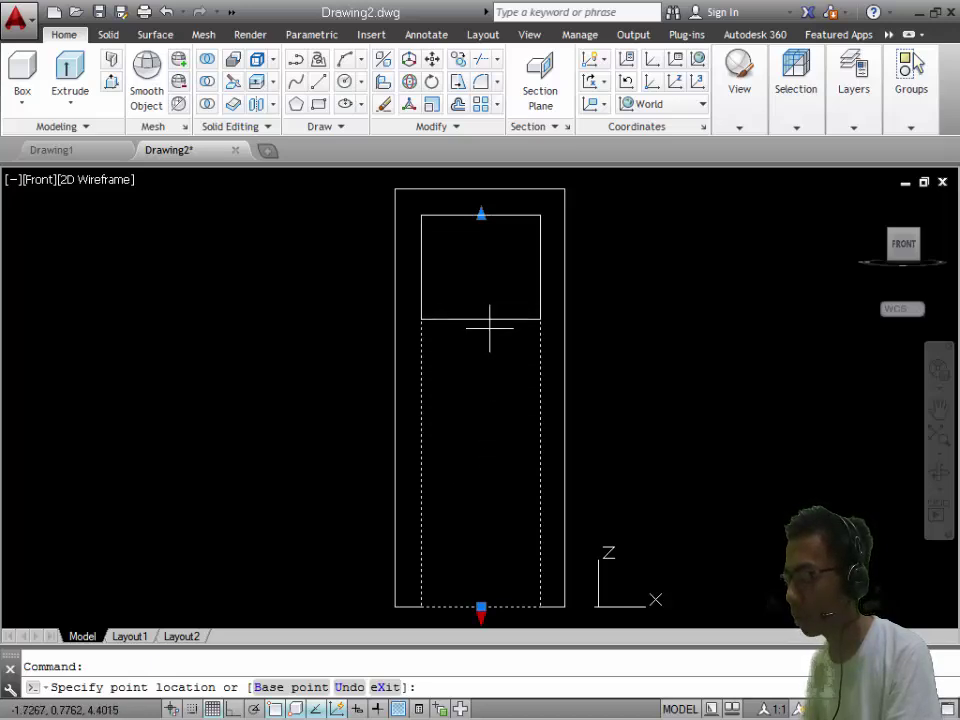
pyautogui.click(481, 318)
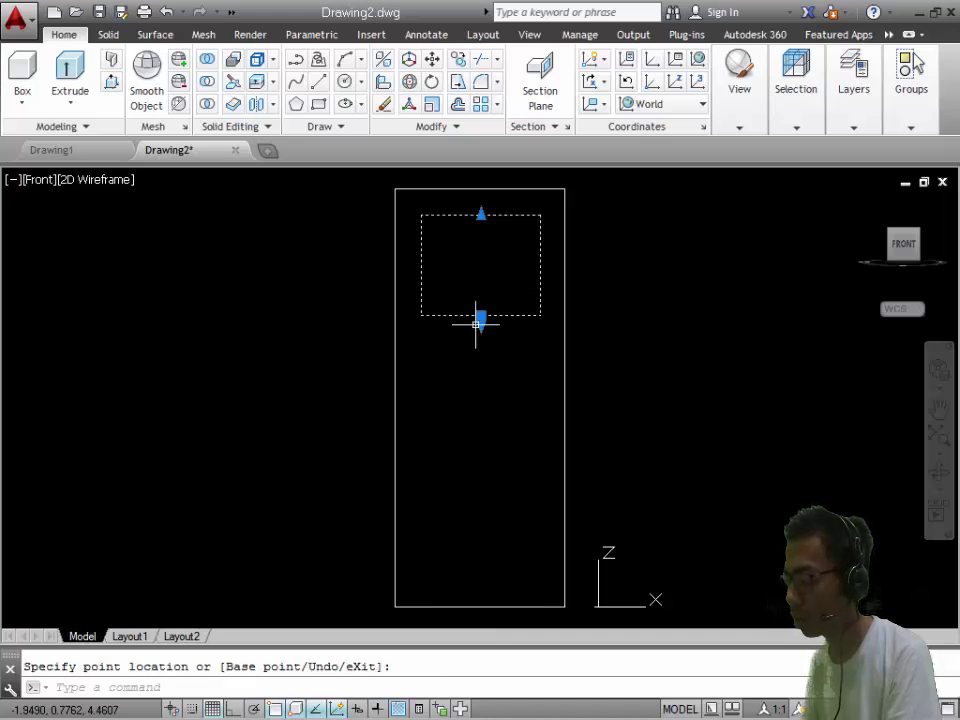
pyautogui.press('Escape')
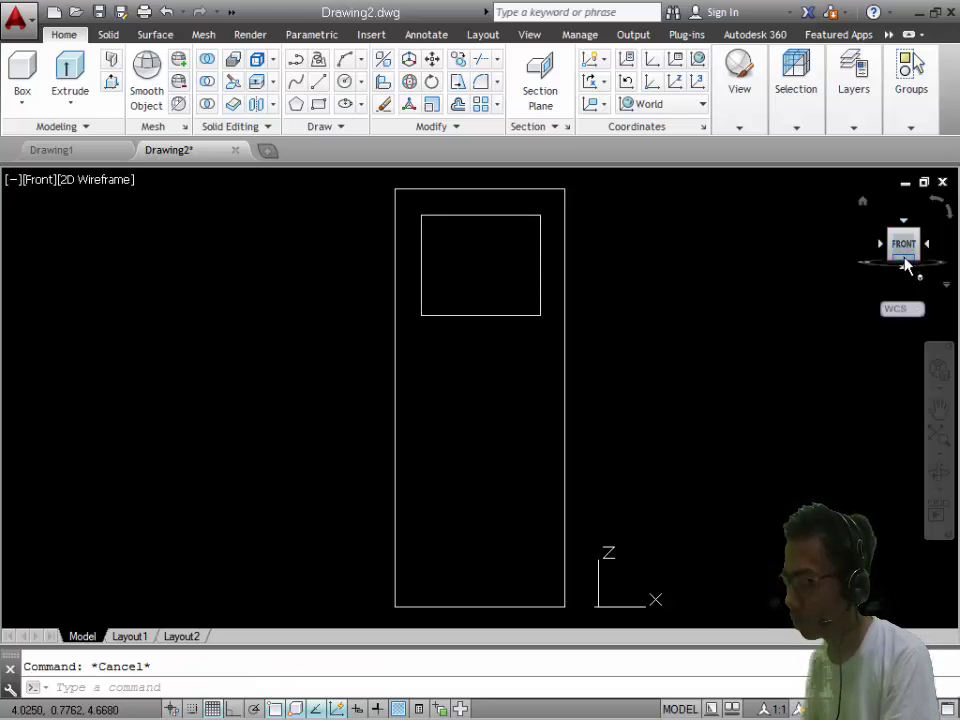
pyautogui.click(36, 71)
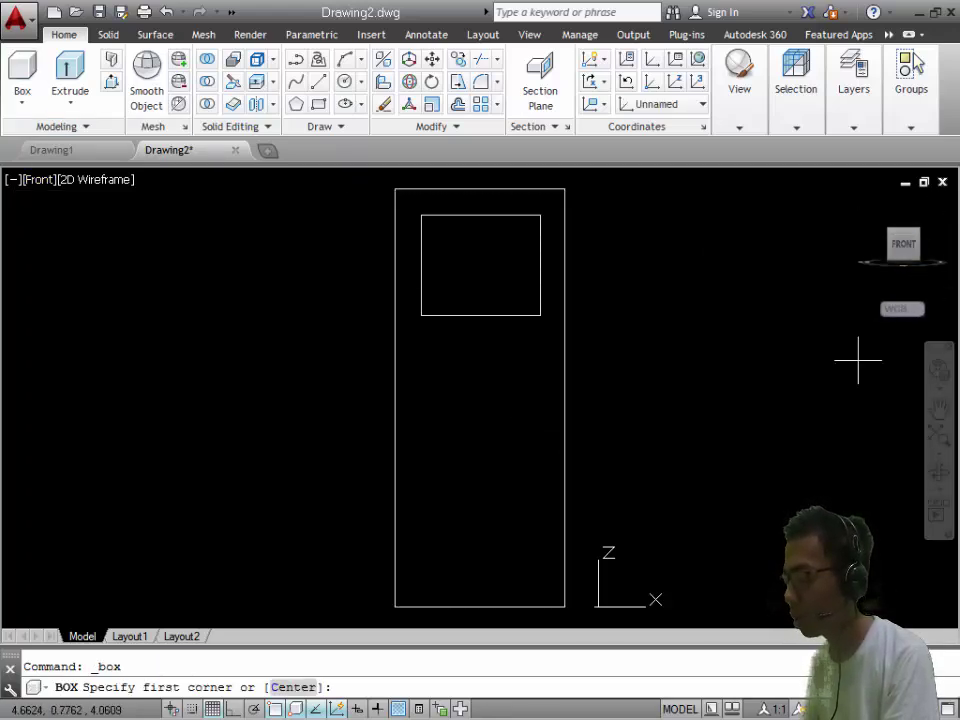
# - Pick the base corners of a third box while turning the view from Bottom toward Front
pyautogui.click(903, 262)
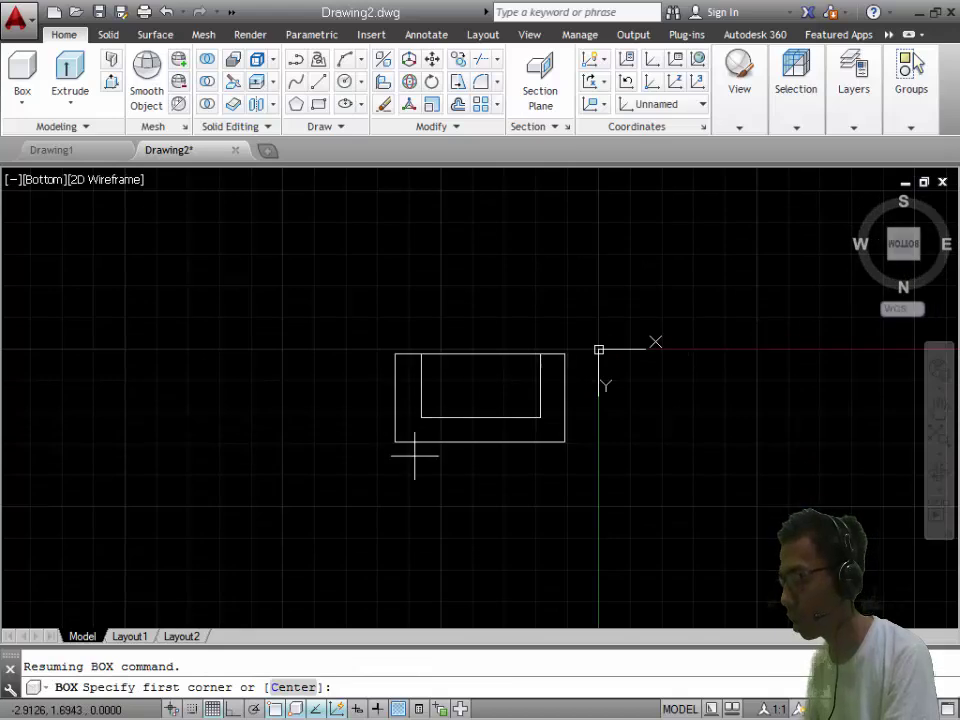
pyautogui.scroll(4, 431, 352)
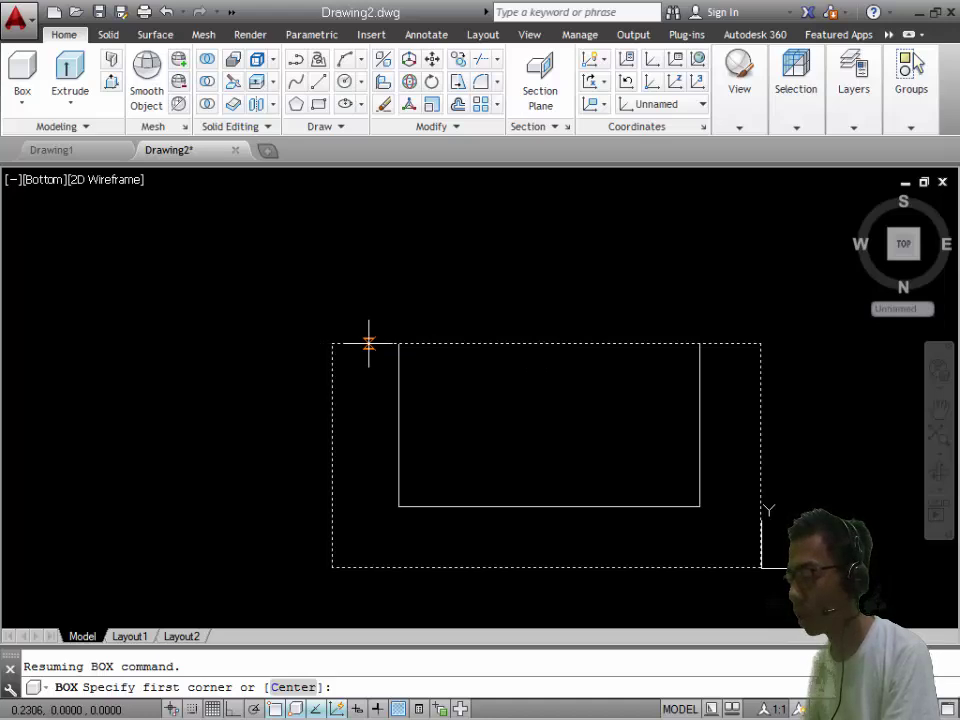
pyautogui.click(368, 343)
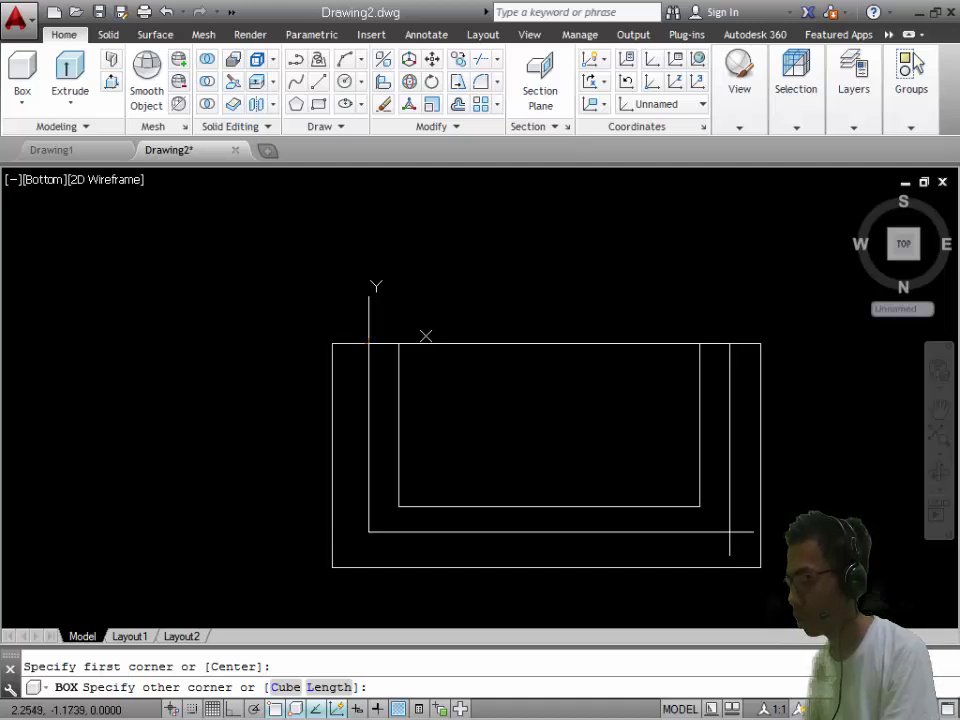
pyautogui.click(730, 536)
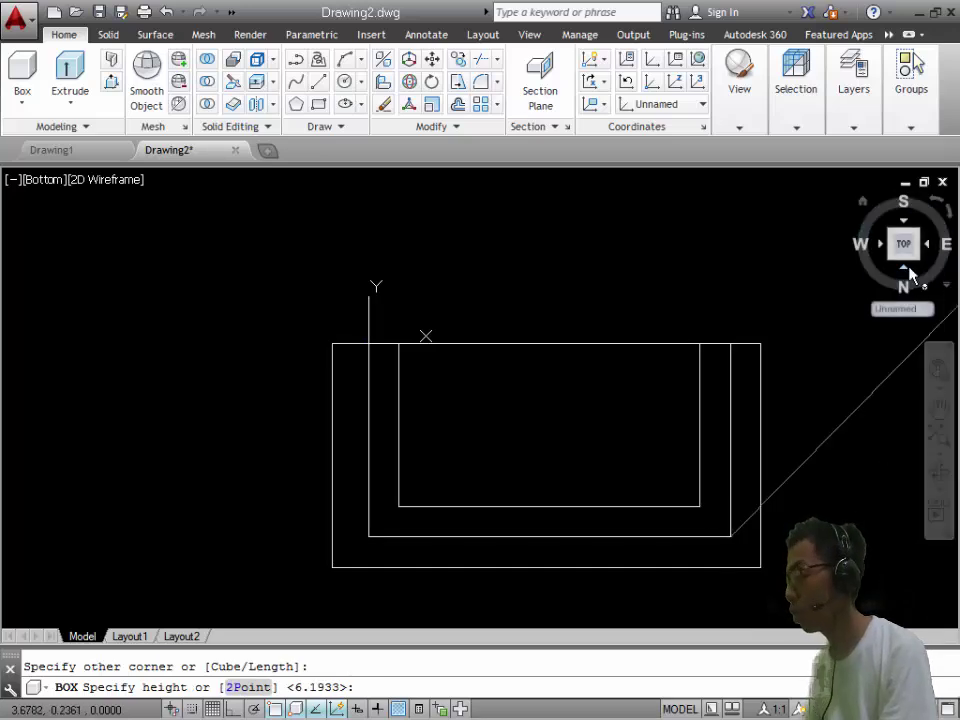
pyautogui.moveTo(905, 242)
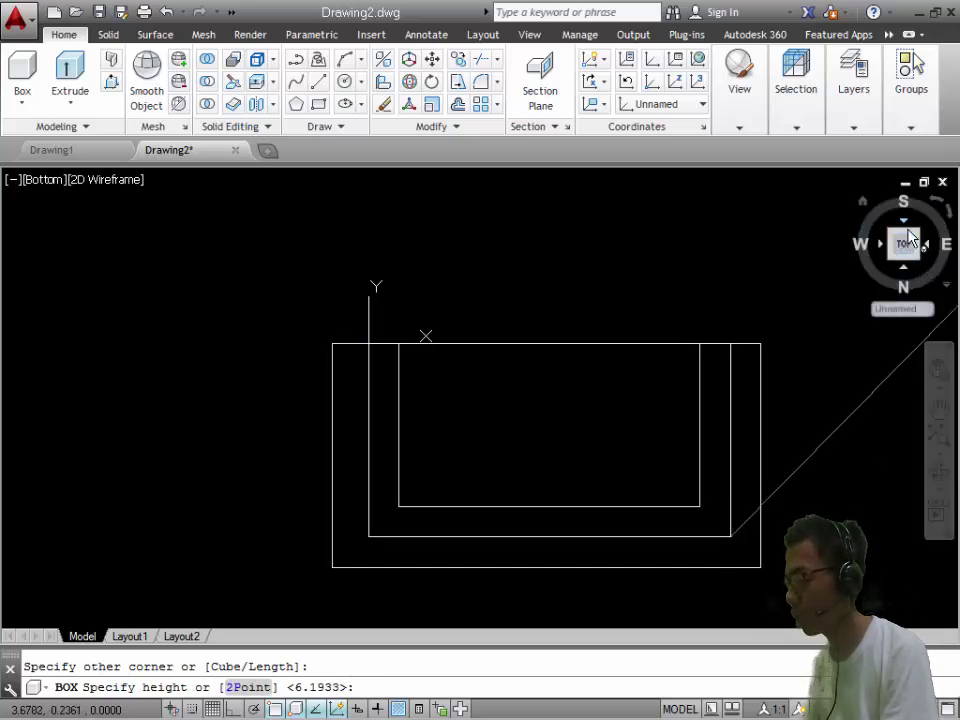
pyautogui.click(908, 243)
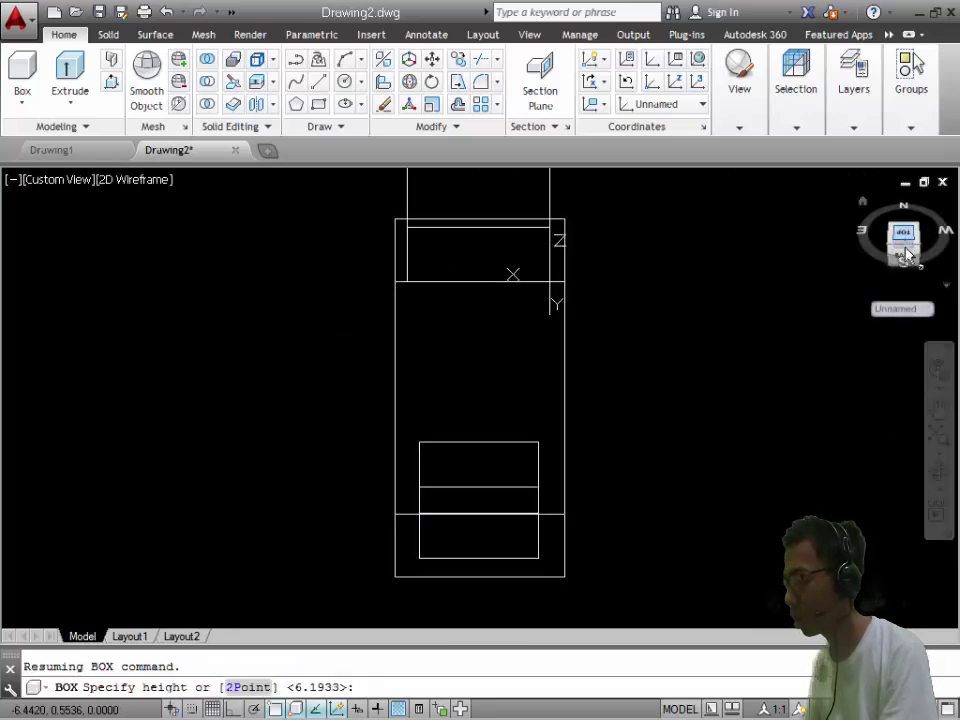
pyautogui.click(906, 258)
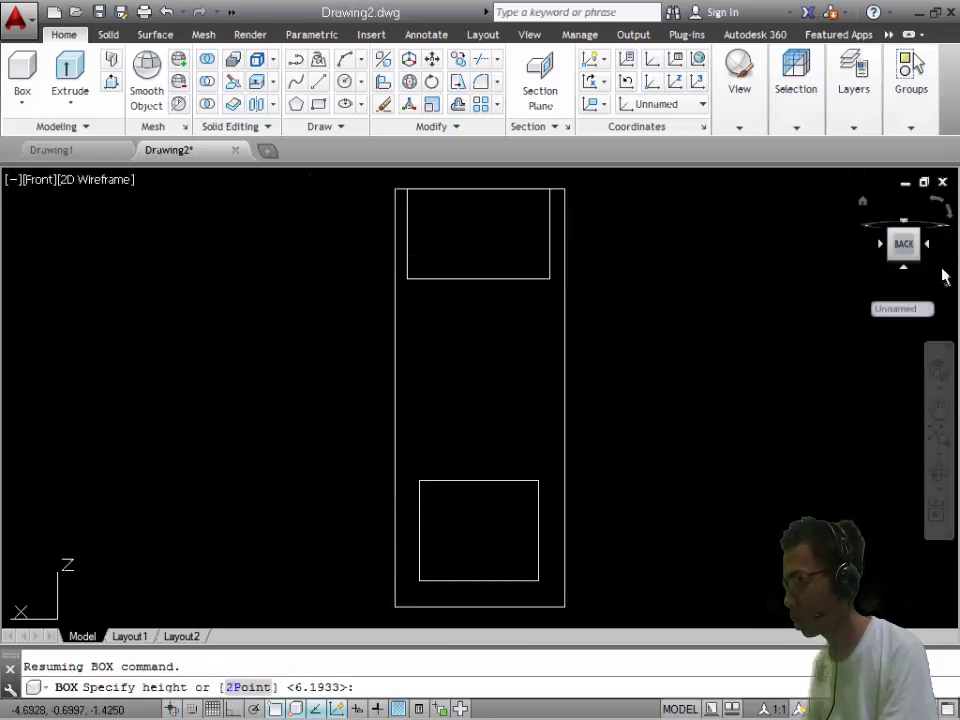
# - Accept the default 6.1933 height for the third box and return to the Front view
pyautogui.click(918, 252)
pyautogui.click(918, 252)
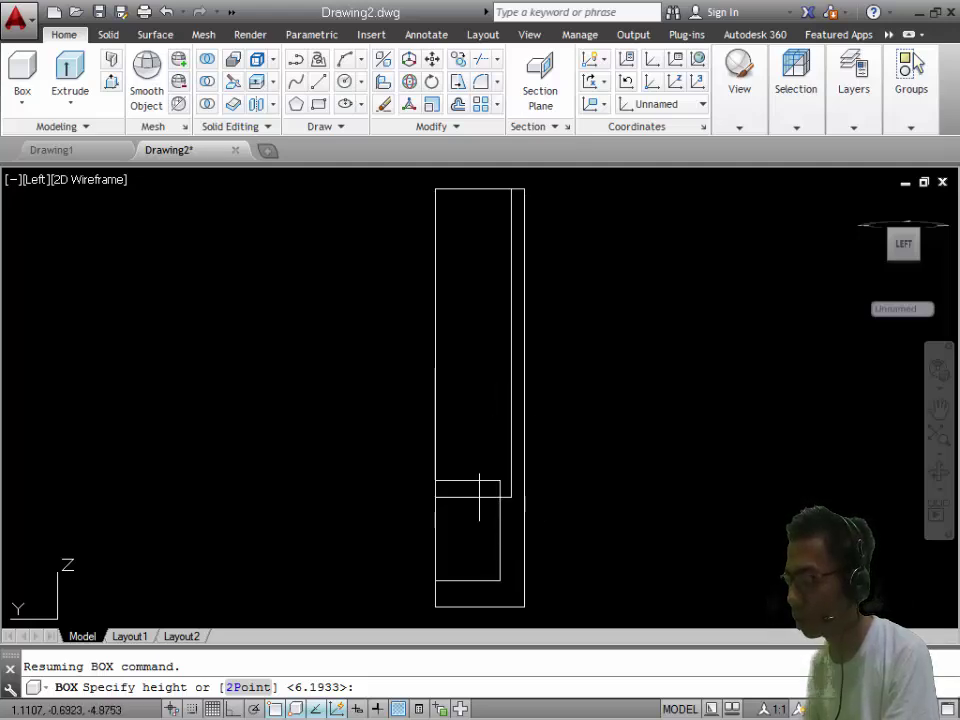
pyautogui.click(488, 386)
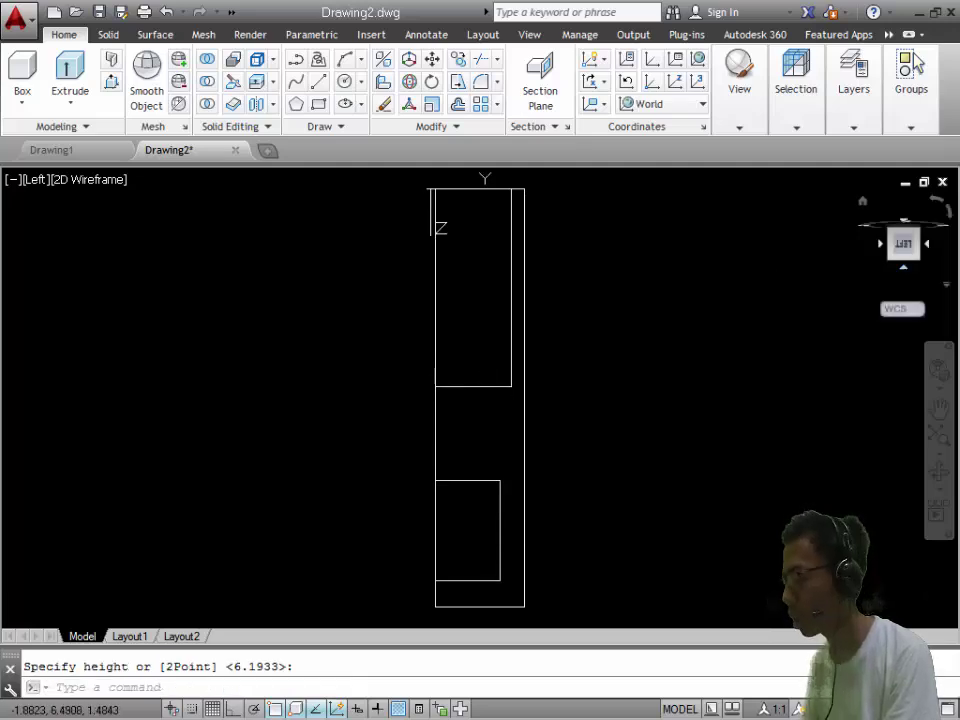
pyautogui.moveTo(903, 244)
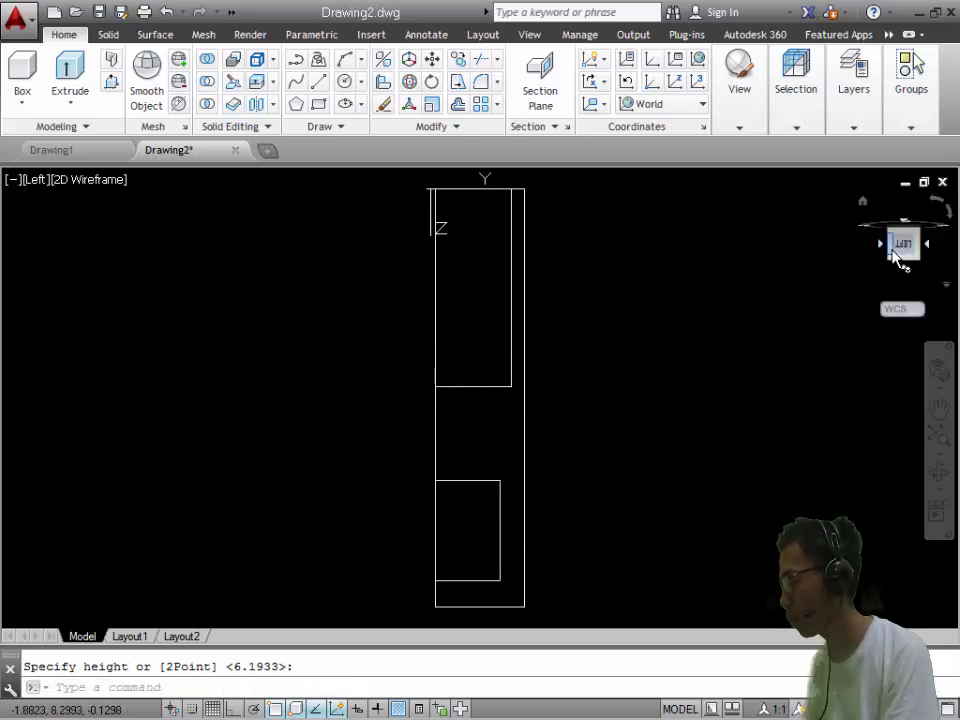
pyautogui.click(893, 252)
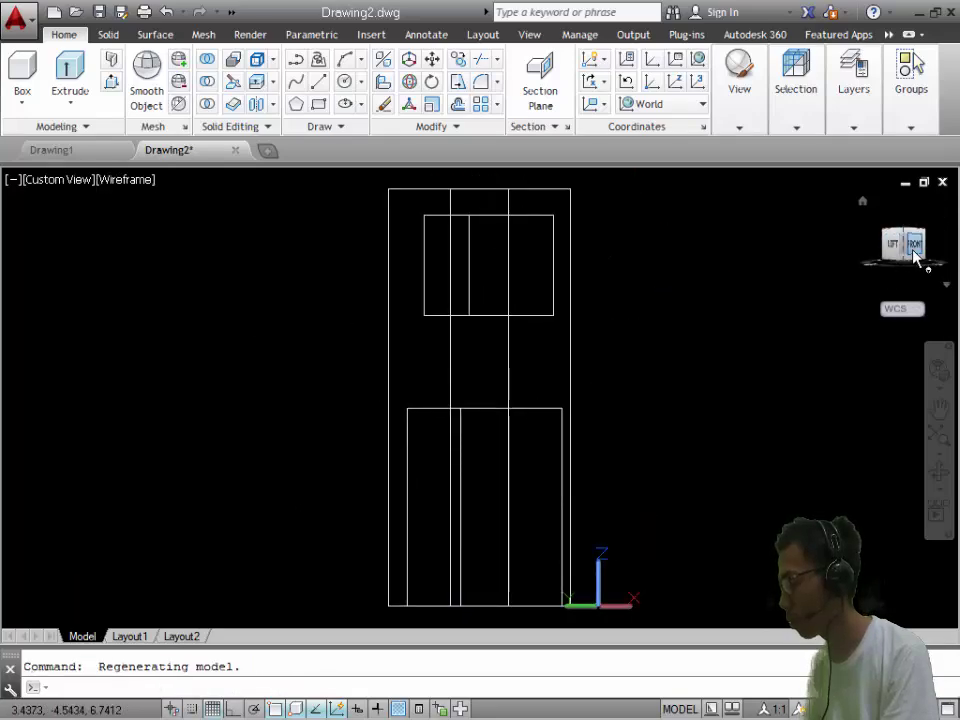
pyautogui.click(914, 250)
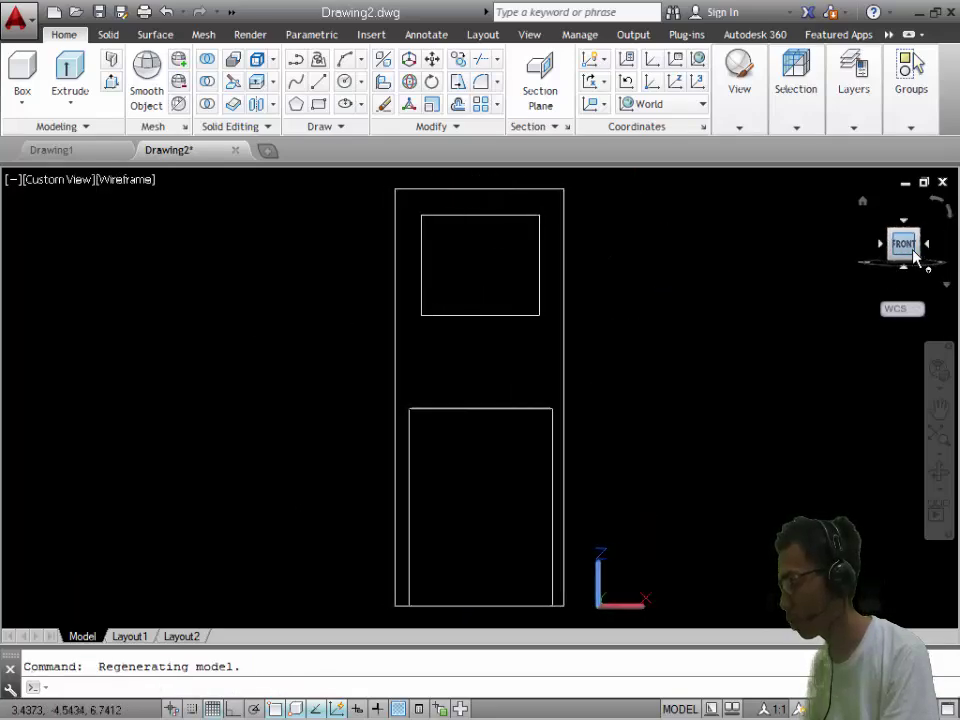
# - Stretch the lower inner box's bottom grip upward so it clears the outer box's base
pyautogui.click(410, 508)
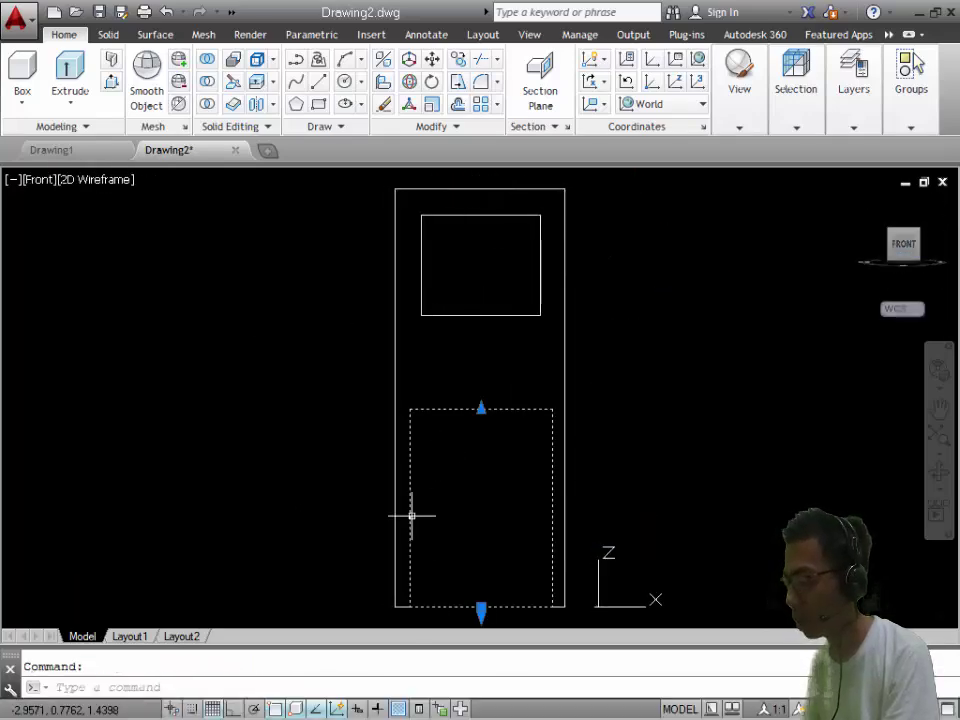
pyautogui.click(486, 620)
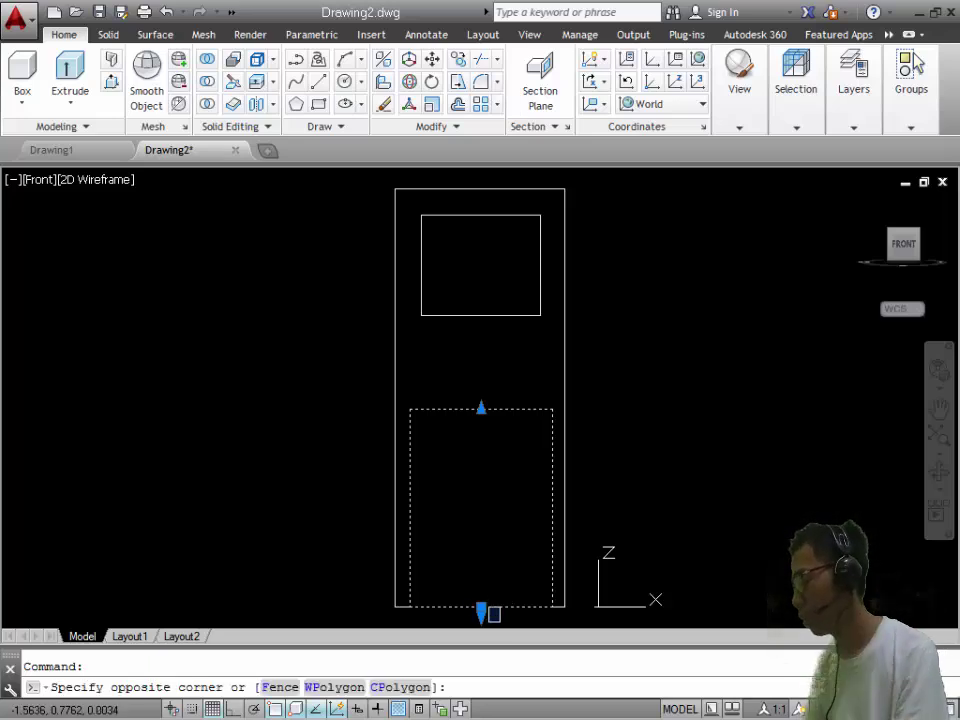
pyautogui.press('Escape')
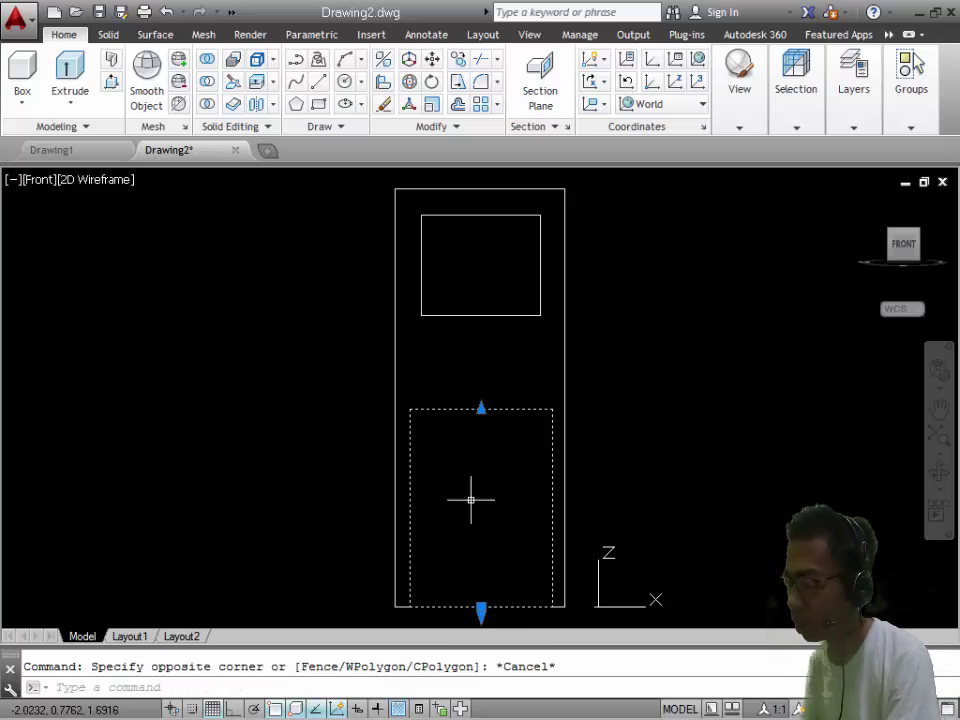
pyautogui.click(481, 608)
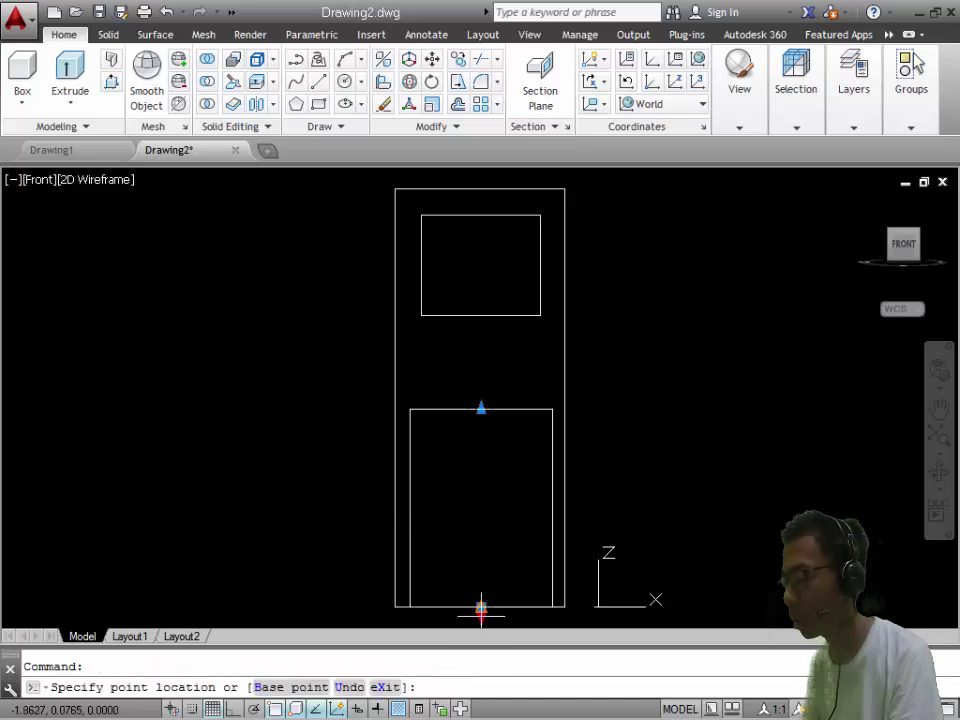
pyautogui.click(480, 533)
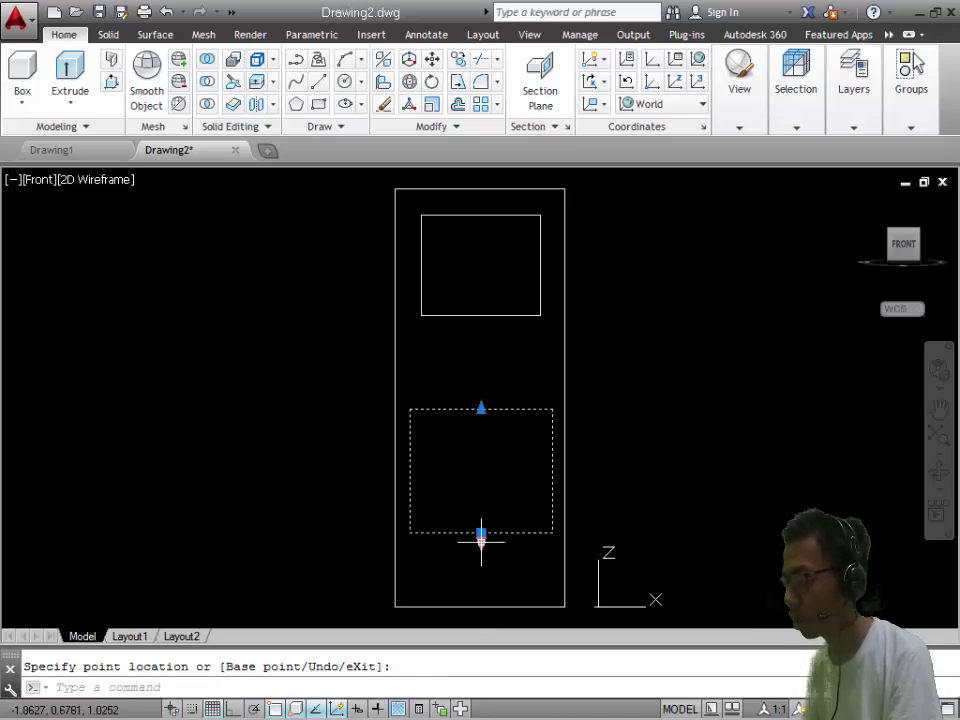
pyautogui.press('Escape')
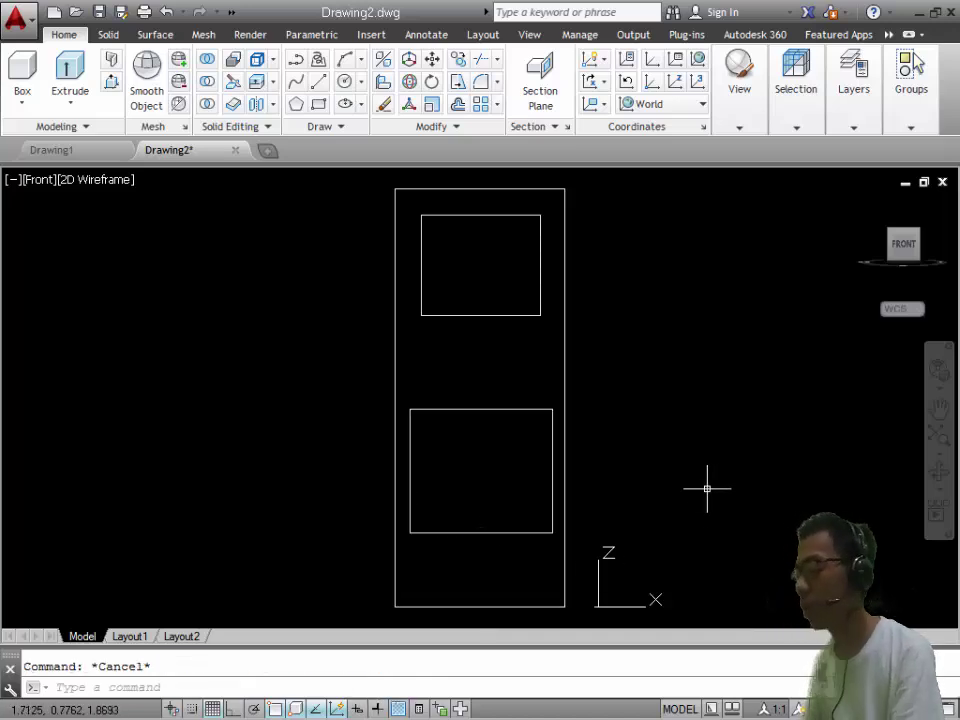
# - Use SUBTRACT to remove the upper and lower inner boxes from the outer door slab
pyautogui.click(329, 682)
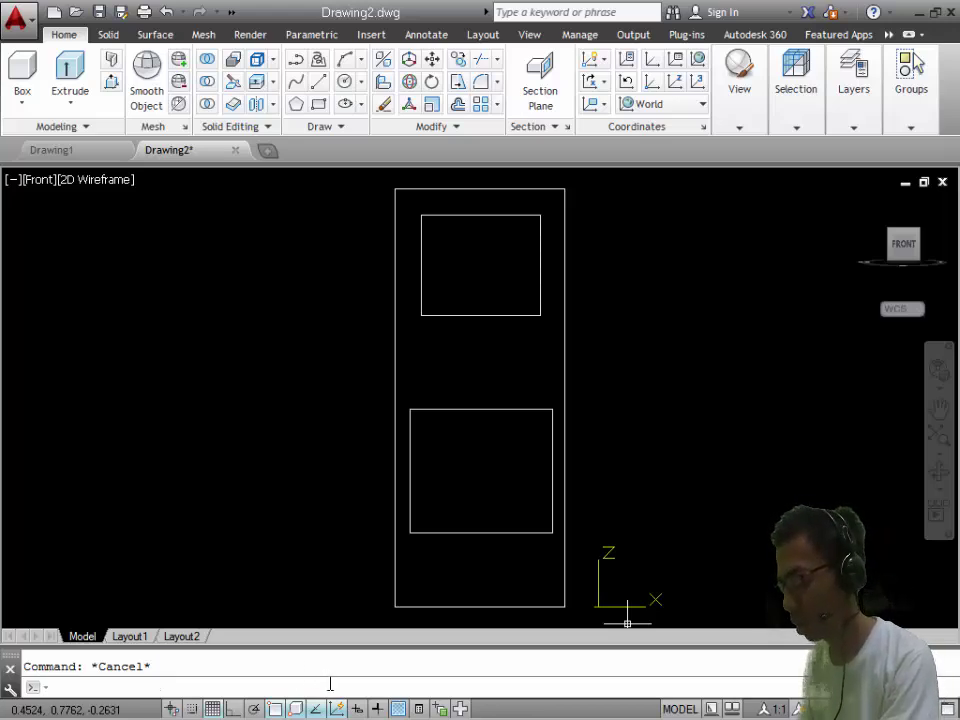
pyautogui.write('substrac')
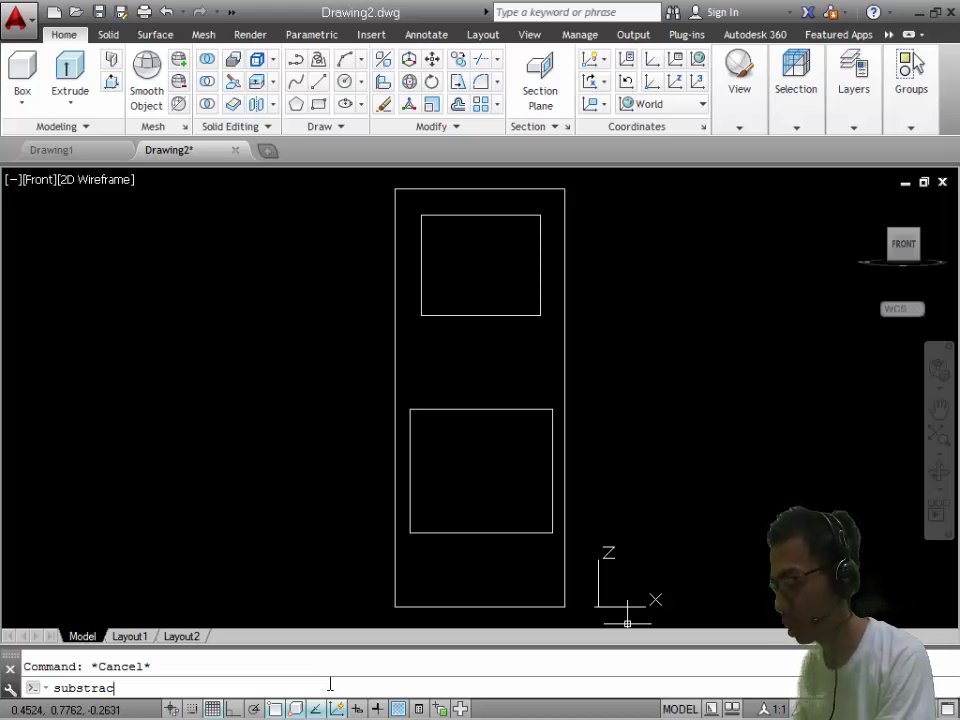
pyautogui.write('t')
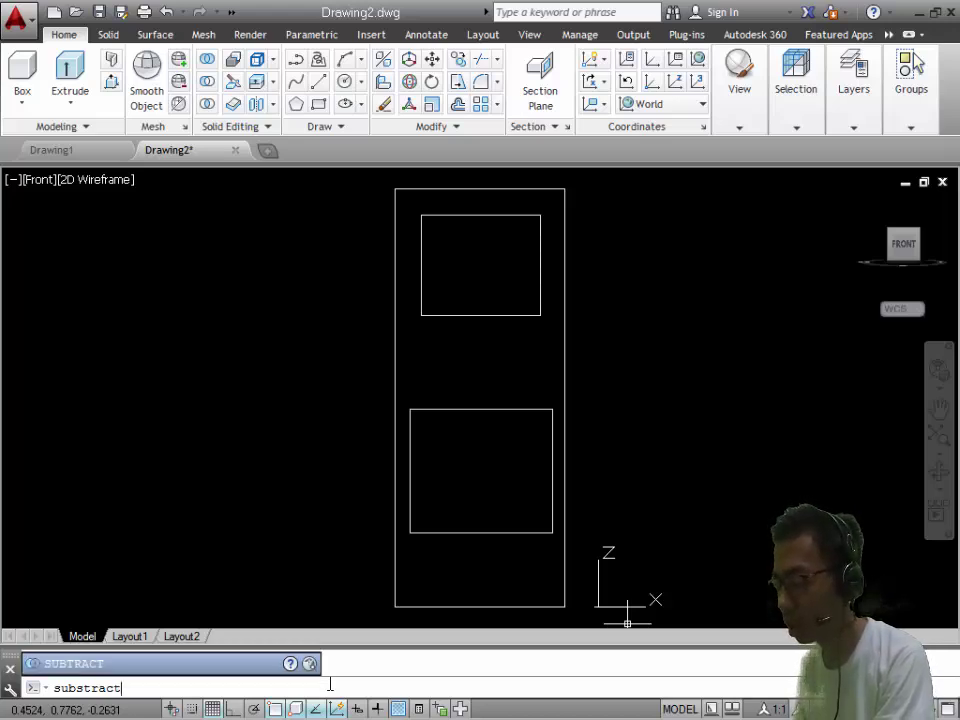
pyautogui.press('Return')
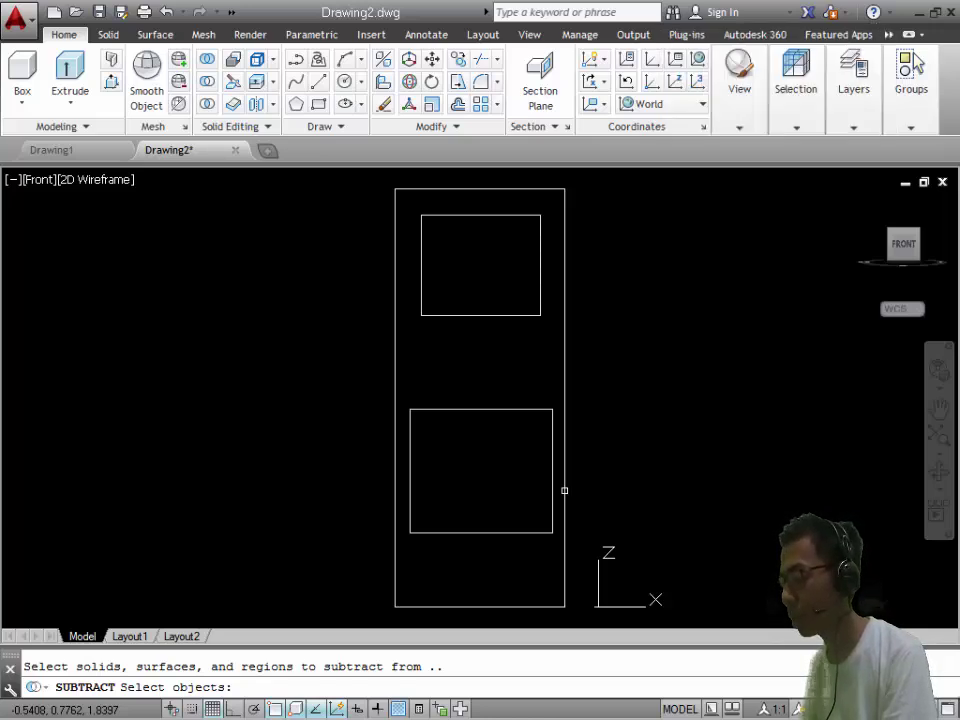
pyautogui.click(564, 490)
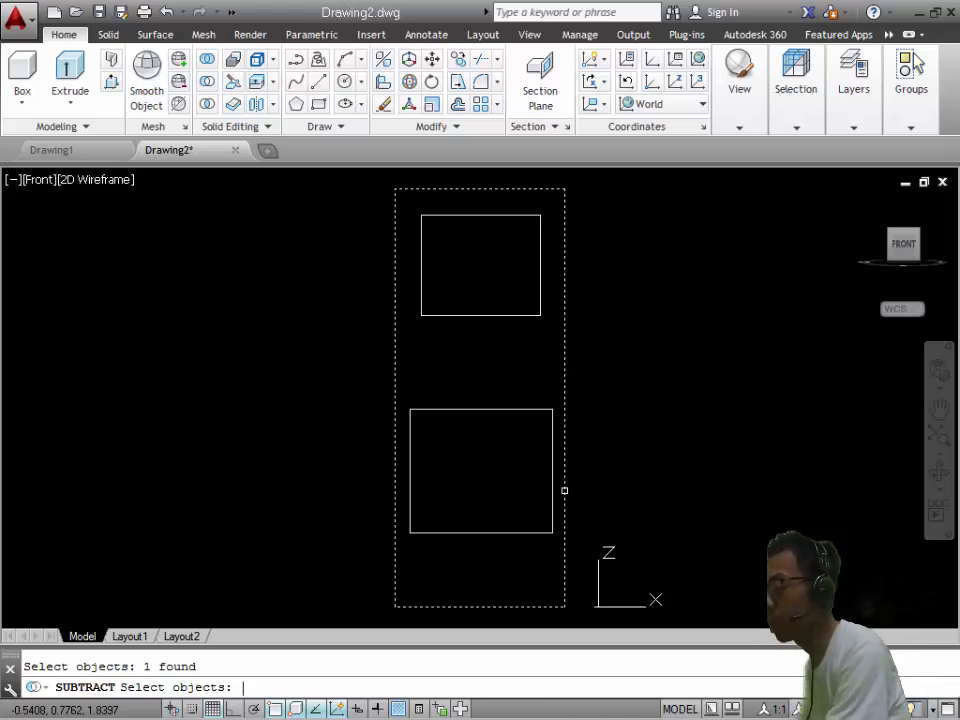
pyautogui.press('Return')
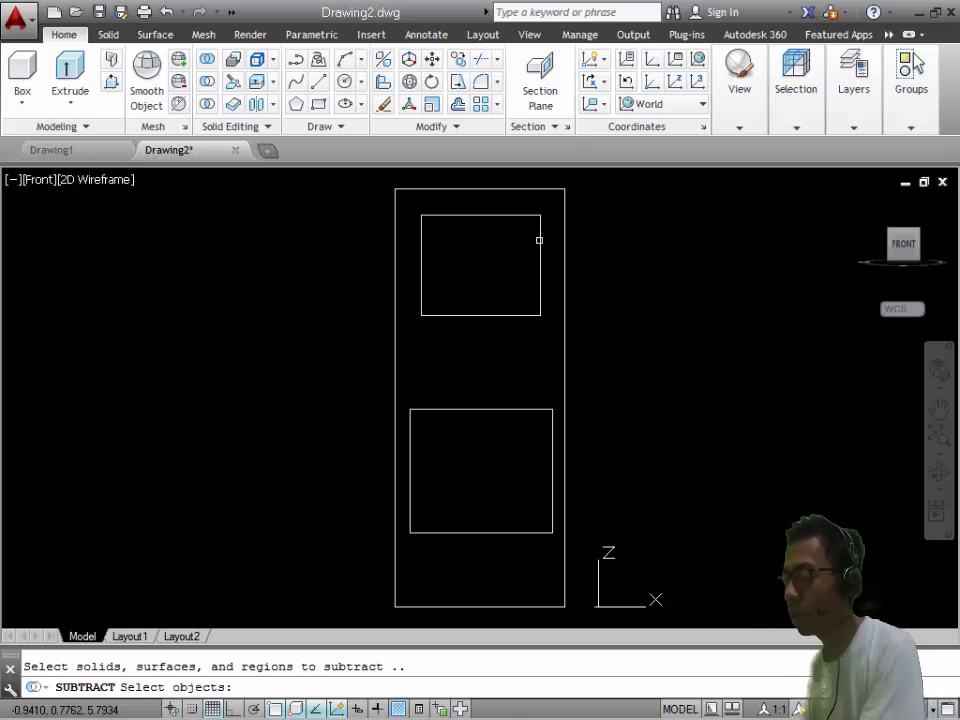
pyautogui.click(539, 240)
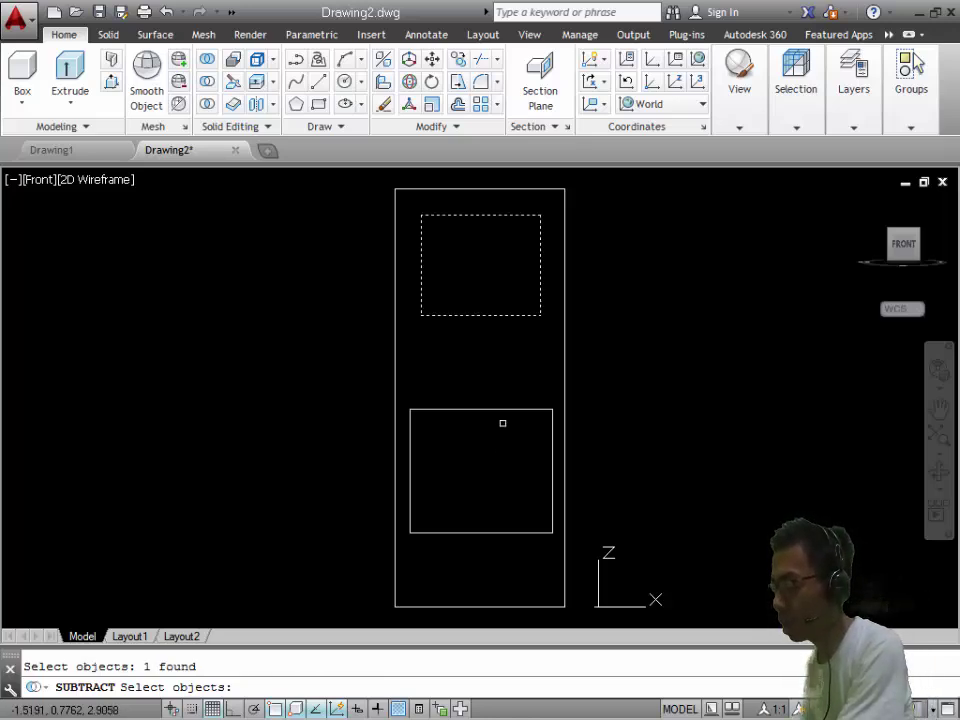
pyautogui.click(503, 408)
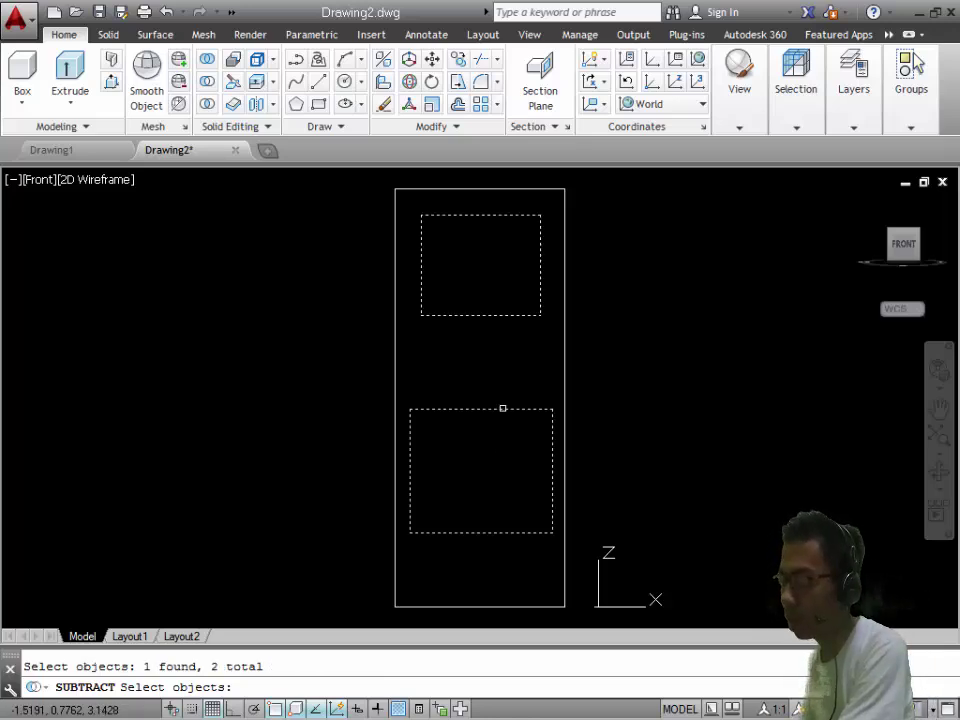
pyautogui.press('Escape')
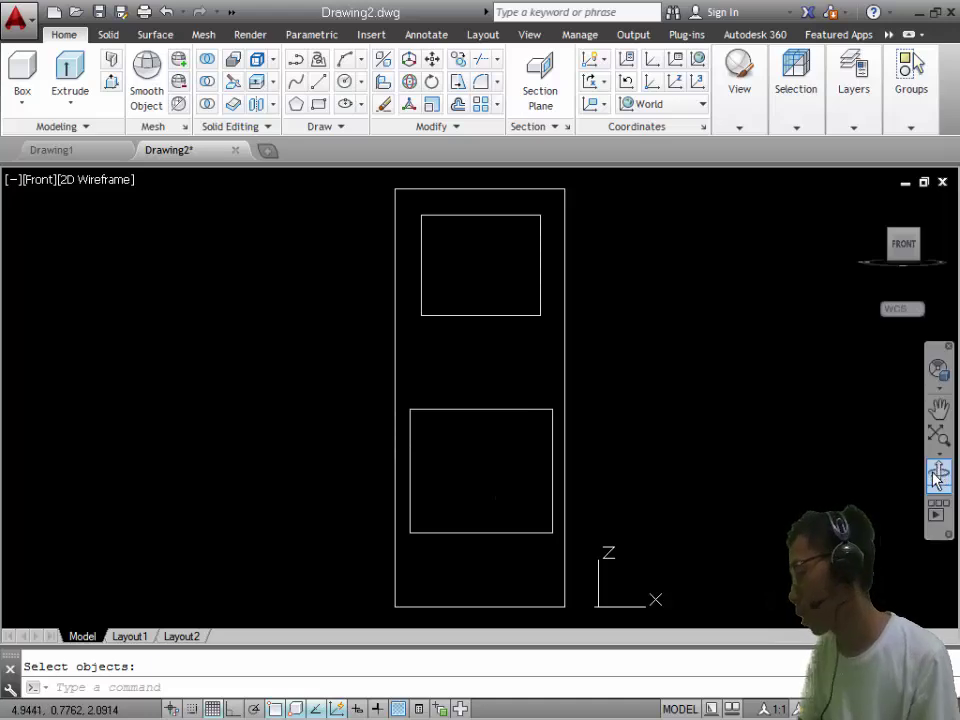
# - Shade the door in Conceptual style, zoom to extents and orbit to an angled 3D view
pyautogui.click(108, 191)
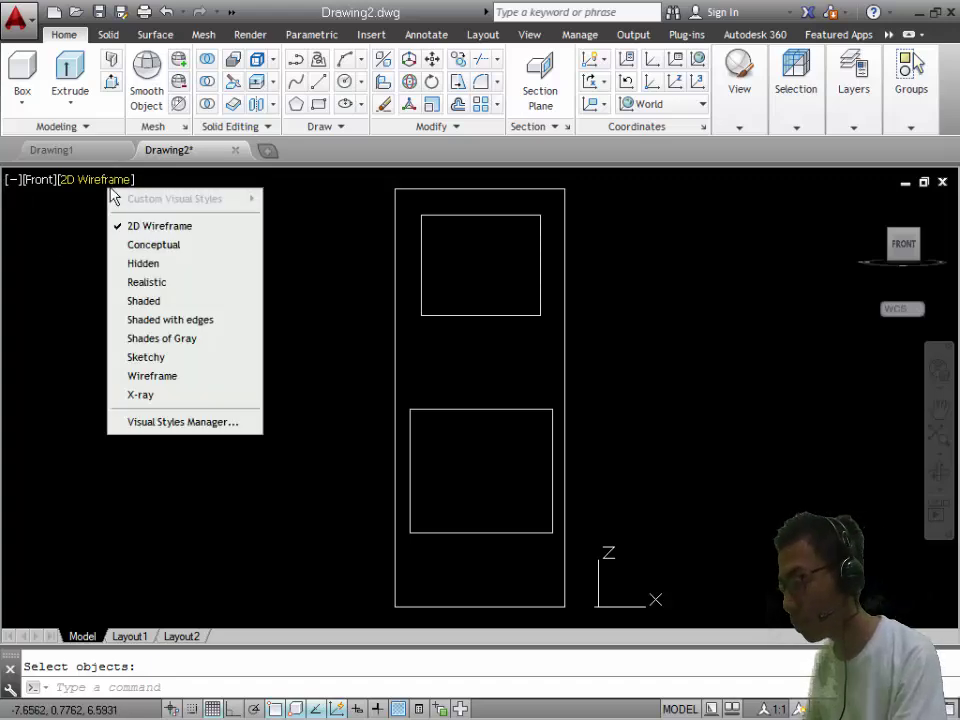
pyautogui.click(182, 245)
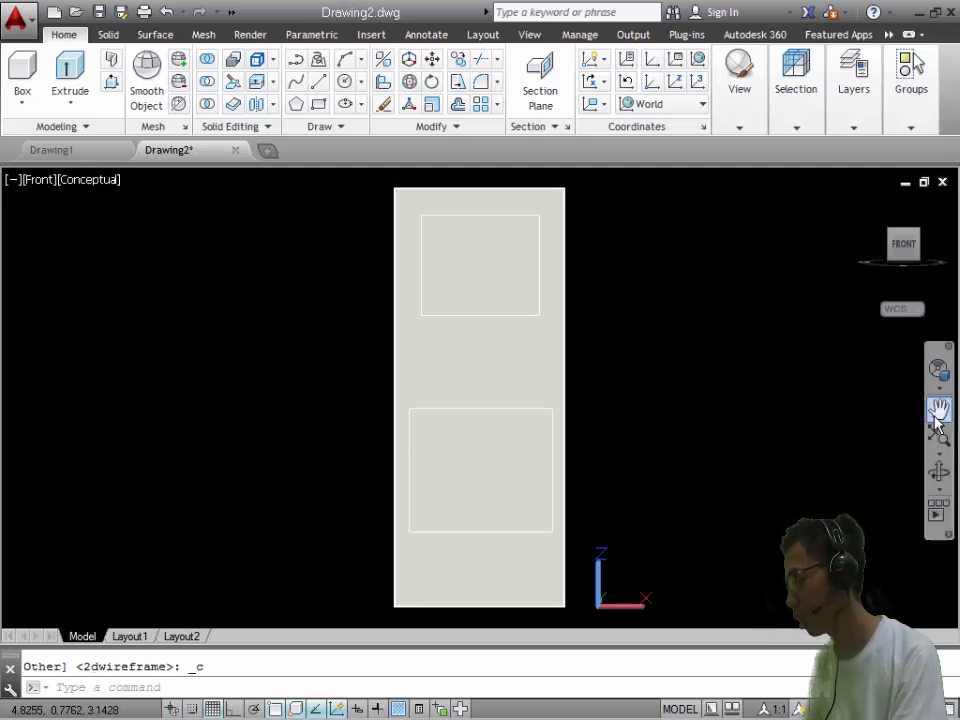
pyautogui.click(941, 449)
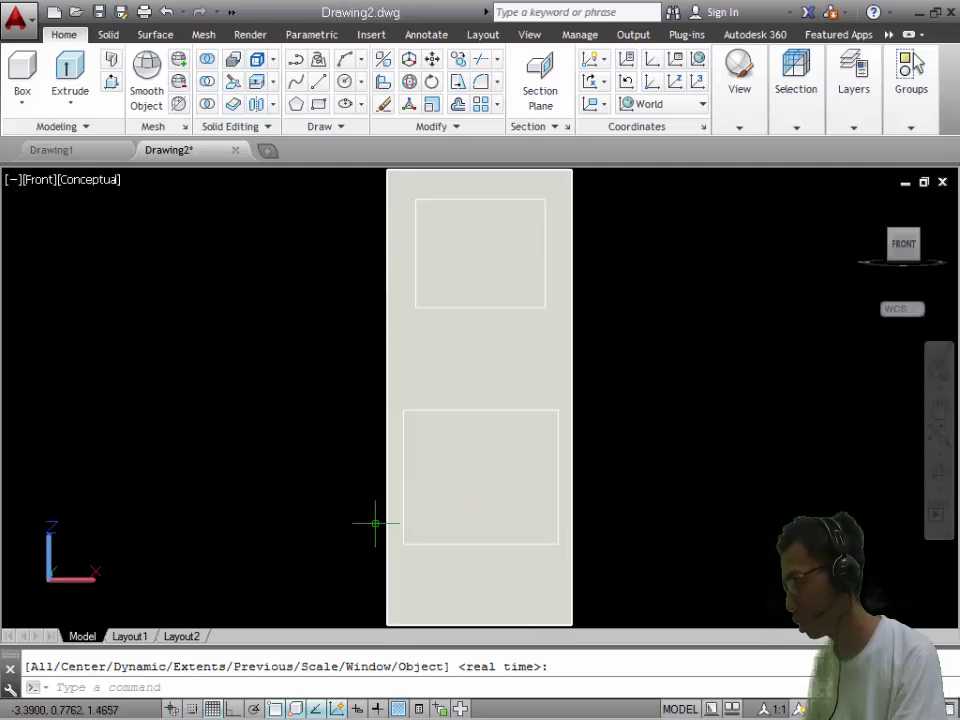
pyautogui.scroll(4, 460, 515)
pyautogui.scroll(2, 193, 516)
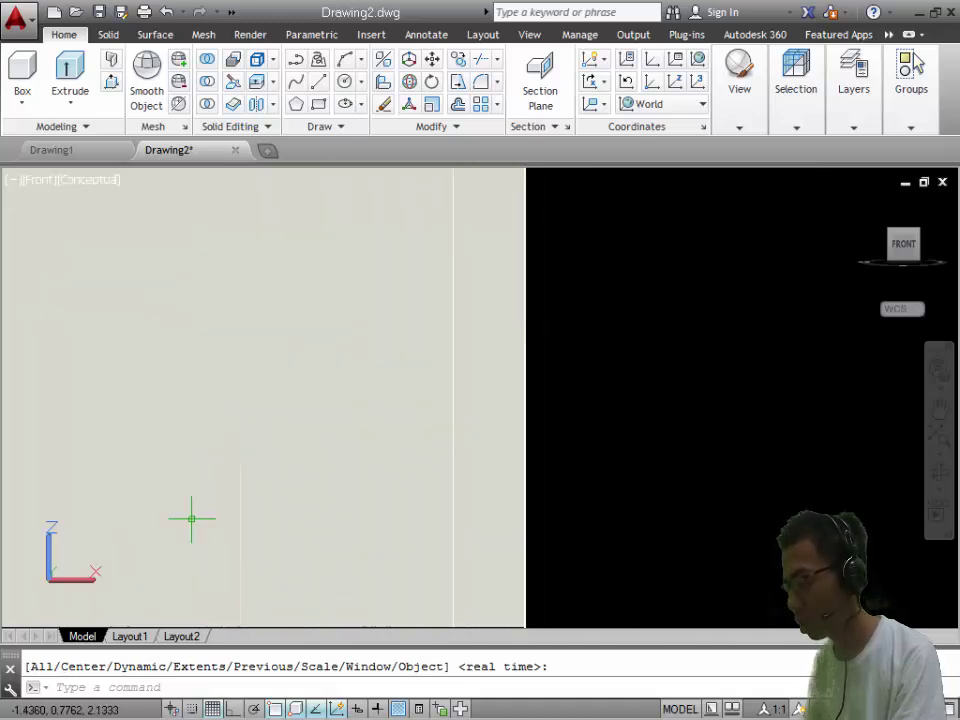
pyautogui.scroll(2, 392, 514)
pyautogui.scroll(-1, 392, 514)
pyautogui.scroll(-2, 413, 514)
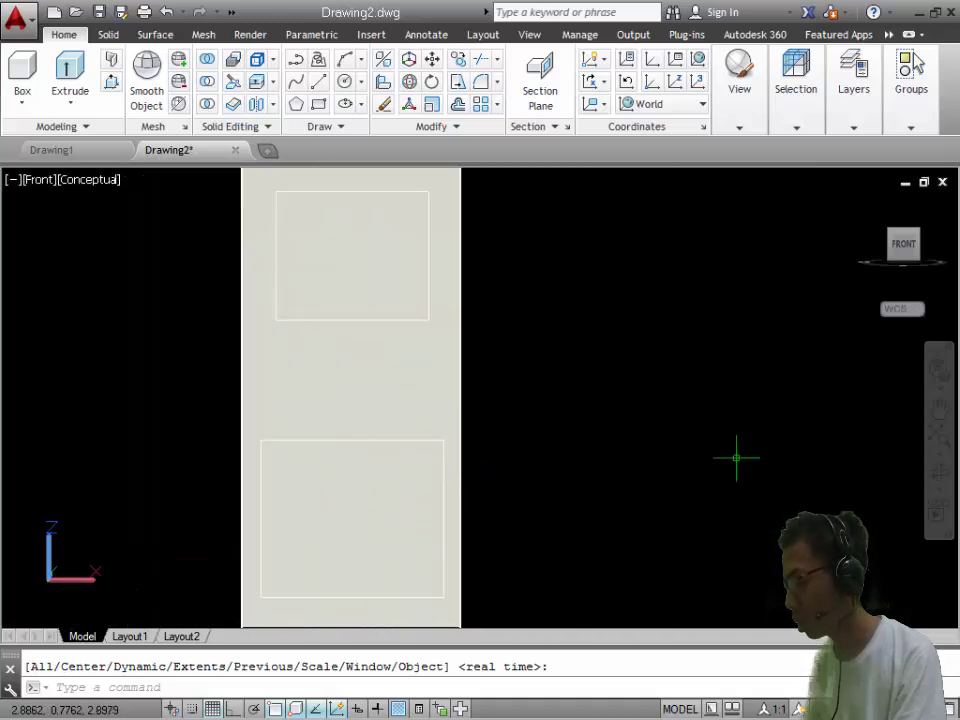
pyautogui.click(940, 472)
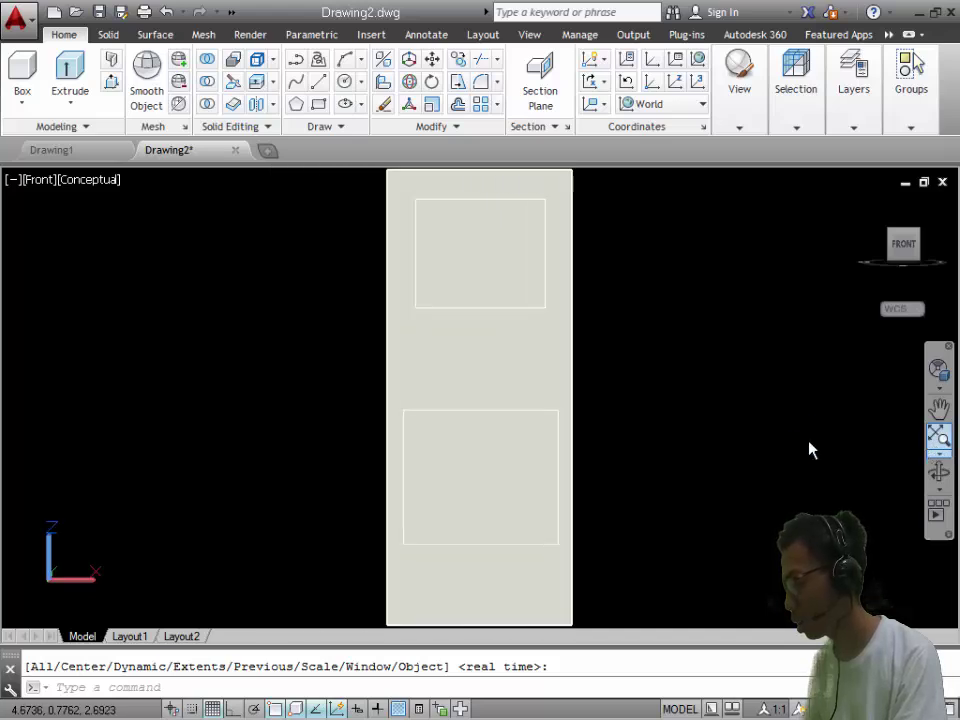
pyautogui.click(938, 472)
pyautogui.moveTo(621, 439)
pyautogui.mouseDown()
pyautogui.moveTo(491, 476)
pyautogui.moveTo(454, 429)
pyautogui.moveTo(510, 345)
pyautogui.moveTo(467, 311)
pyautogui.moveTo(373, 403)
pyautogui.moveTo(499, 456)
pyautogui.moveTo(600, 463)
pyautogui.moveTo(657, 418)
pyautogui.moveTo(671, 384)
pyautogui.moveTo(641, 349)
pyautogui.moveTo(553, 377)
pyautogui.moveTo(509, 444)
pyautogui.moveTo(544, 510)
pyautogui.moveTo(619, 508)
pyautogui.moveTo(632, 437)
pyautogui.moveTo(537, 472)
pyautogui.moveTo(364, 628)
pyautogui.moveTo(514, 574)
pyautogui.moveTo(679, 362)
pyautogui.moveTo(580, 343)
pyautogui.moveTo(480, 441)
pyautogui.moveTo(572, 471)
pyautogui.moveTo(662, 446)
pyautogui.moveTo(719, 462)
pyautogui.moveTo(767, 506)
pyautogui.moveTo(572, 508)
pyautogui.mouseUp()
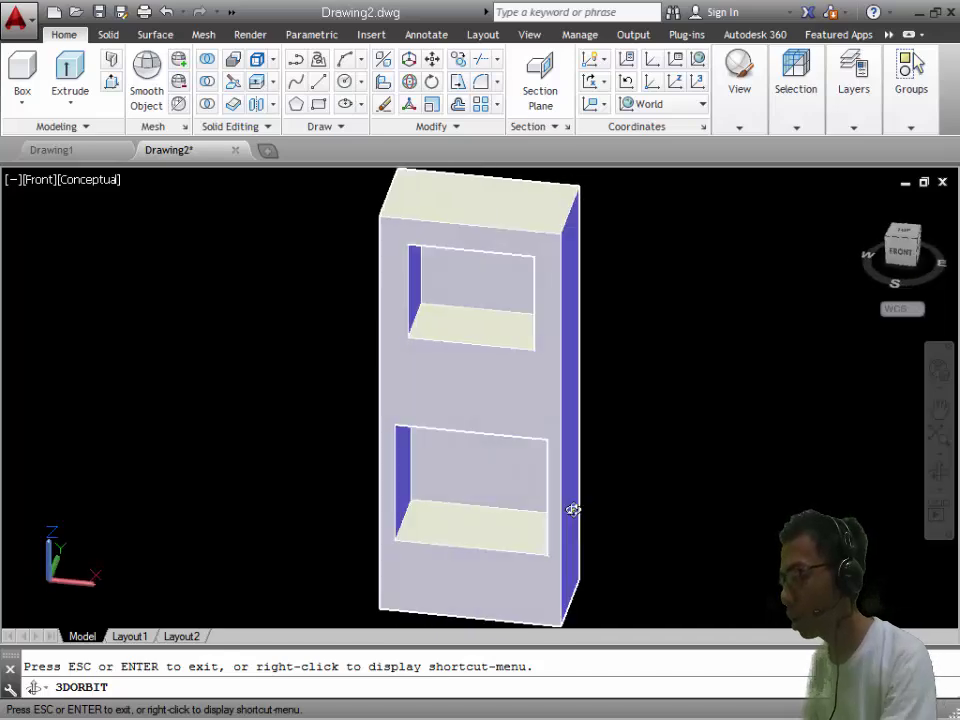
# - End the orbit, switch the viewport visual style to Realistic, and begin entering MATERIALS
pyautogui.press('Escape')
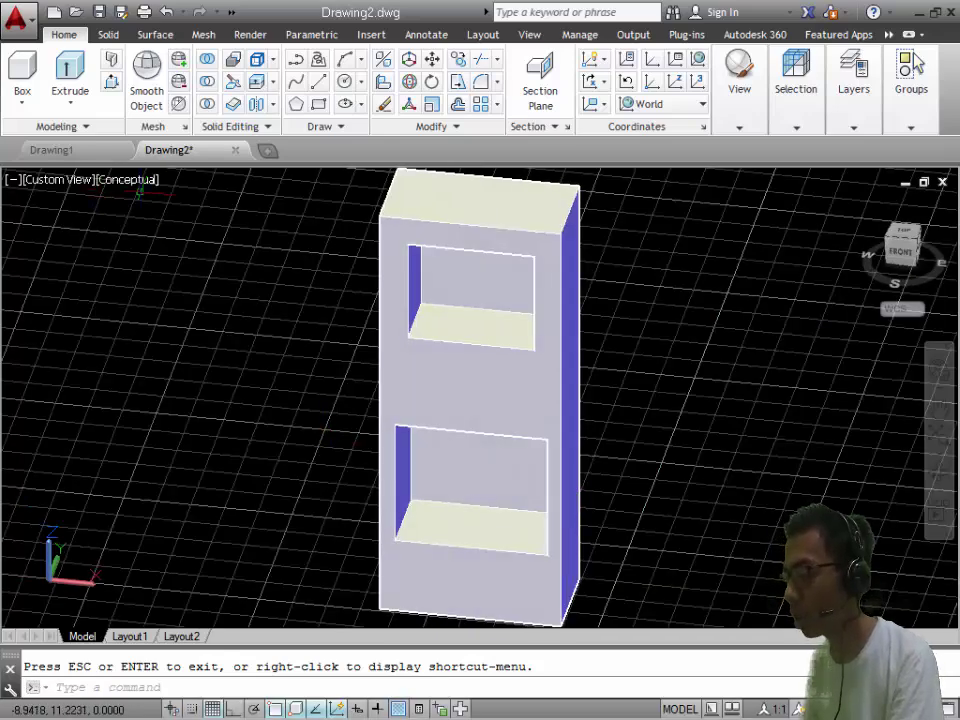
pyautogui.click(145, 181)
pyautogui.click(168, 282)
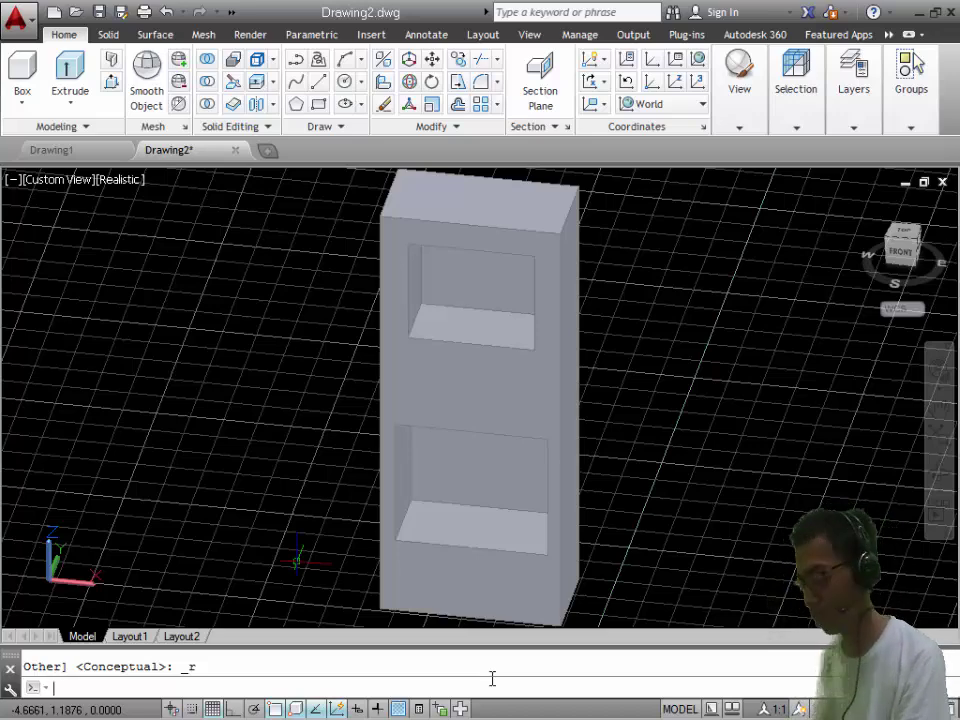
pyautogui.write('max')
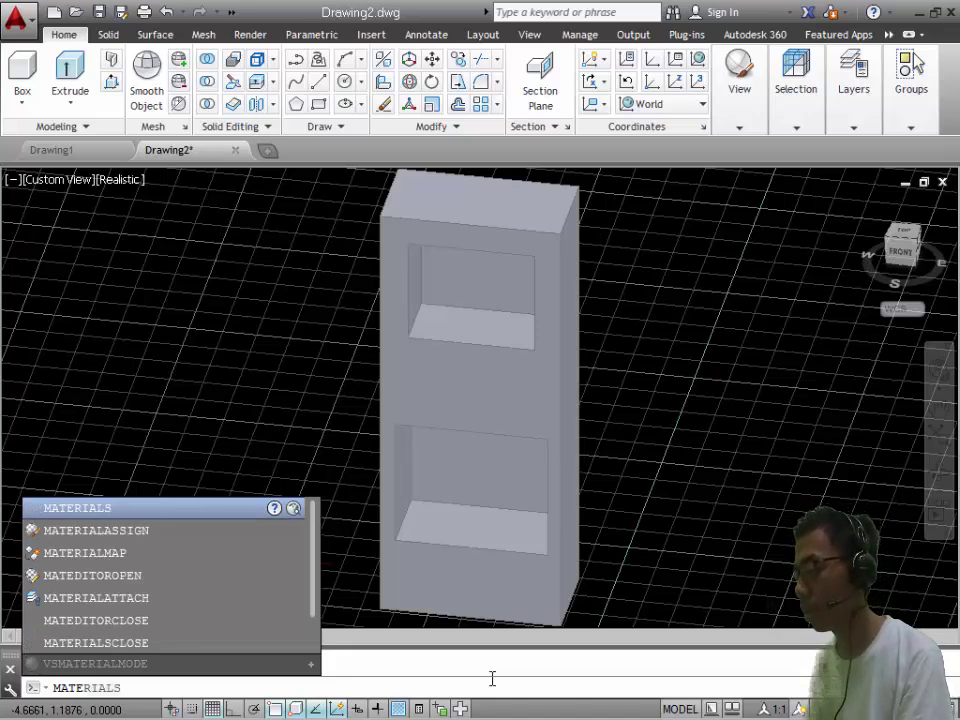
# - Open the Materials Browser, filter the Autodesk Library to Wood, and drag a wood material onto the door solid
pyautogui.press('Return')
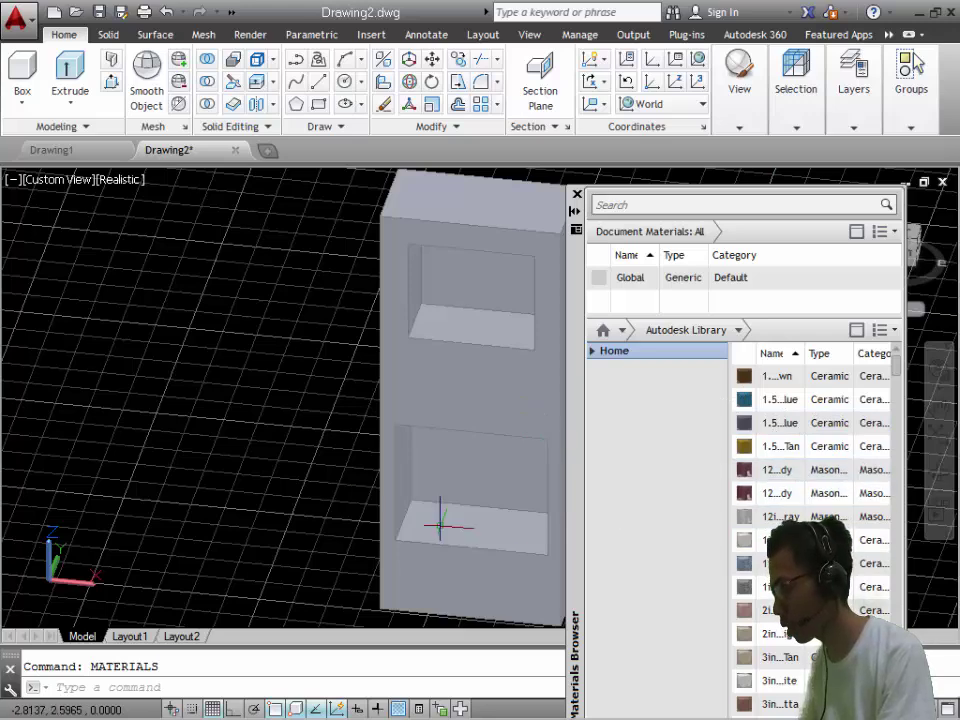
pyautogui.click(738, 333)
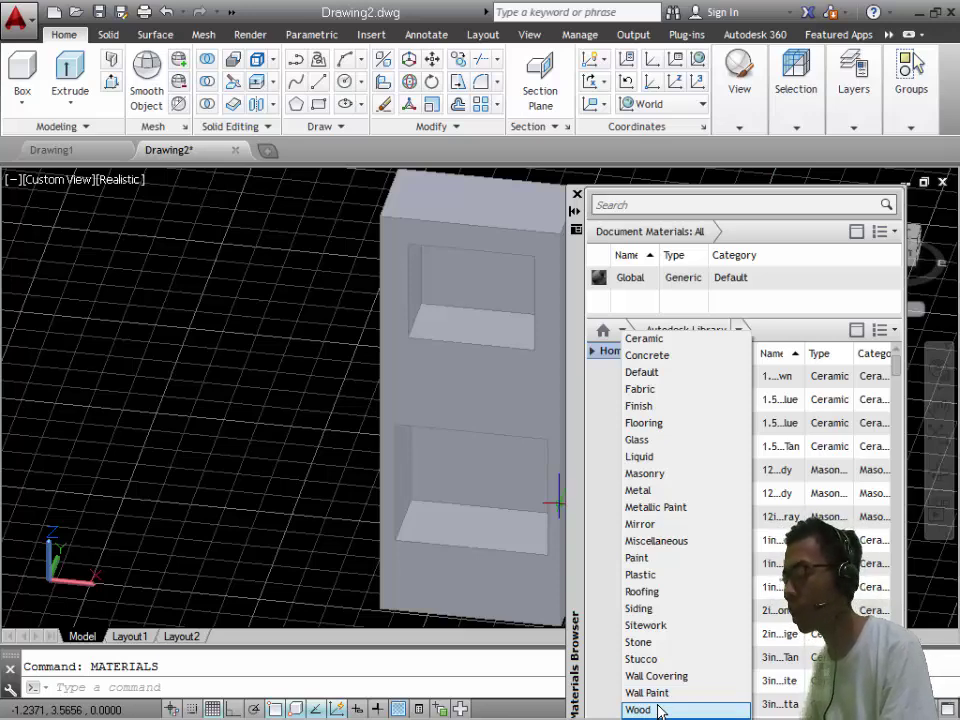
pyautogui.click(659, 711)
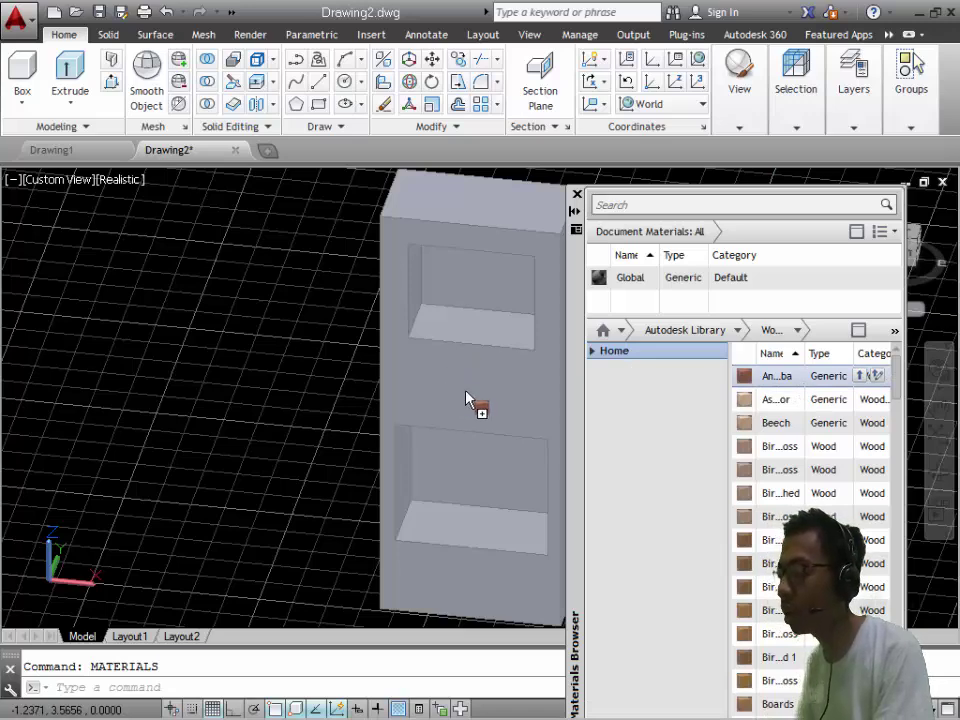
pyautogui.click(466, 398)
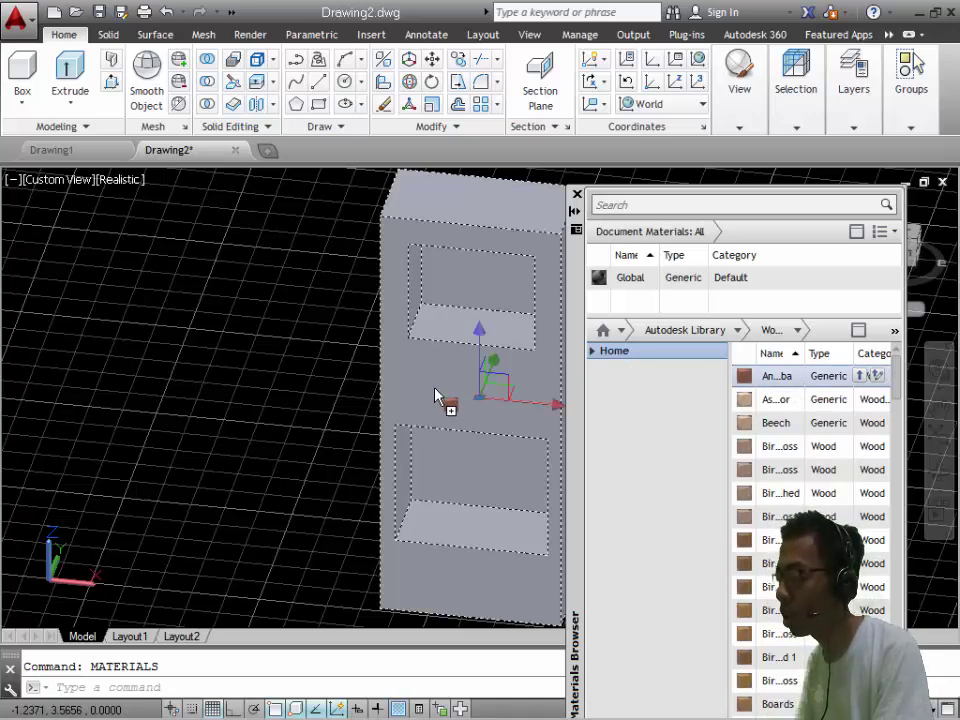
pyautogui.moveTo(438, 397); pyautogui.dragTo(446, 401)
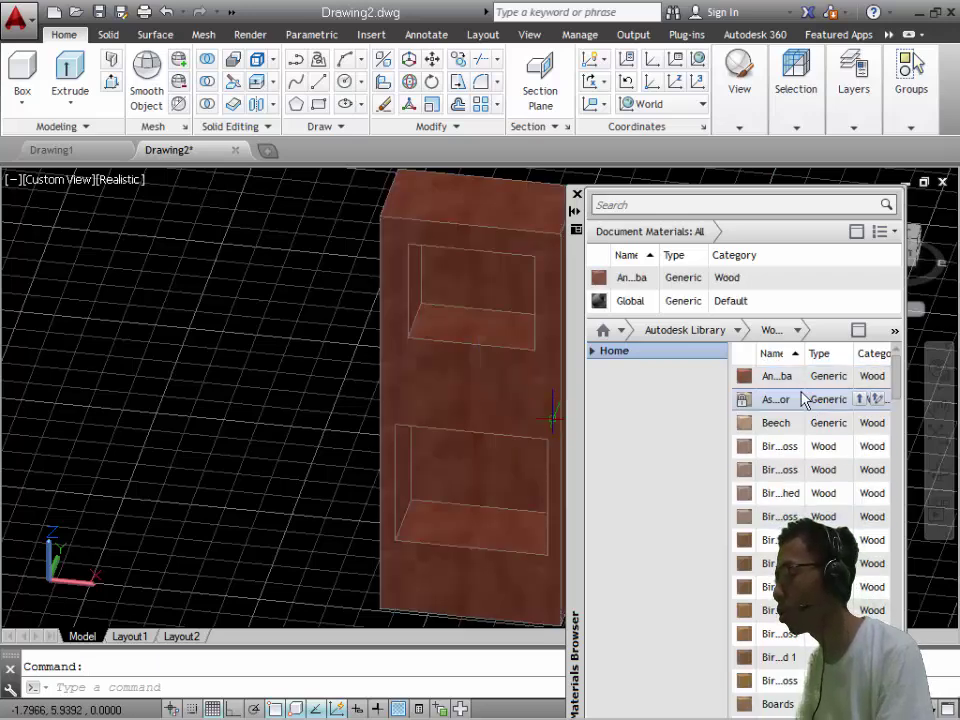
# - Close the Materials Browser and orbit the view to inspect the wood-finished door
pyautogui.click(577, 196)
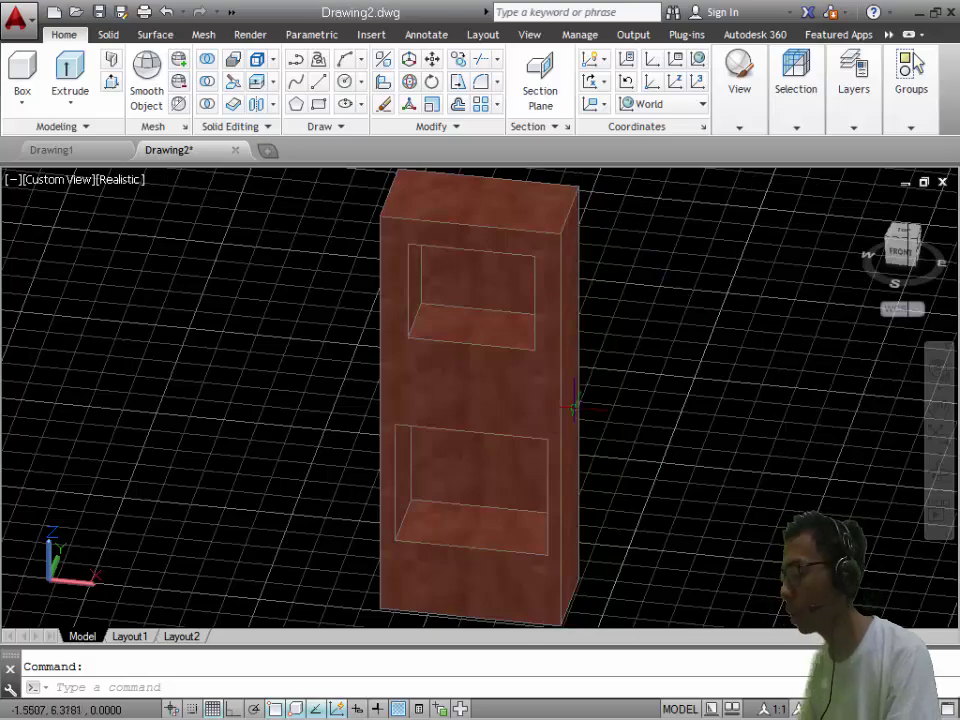
pyautogui.click(938, 467)
pyautogui.moveTo(738, 477)
pyautogui.mouseDown()
pyautogui.moveTo(634, 364)
pyautogui.moveTo(501, 349)
pyautogui.moveTo(454, 519)
pyautogui.moveTo(723, 449)
pyautogui.moveTo(748, 356)
pyautogui.moveTo(600, 435)
pyautogui.moveTo(716, 407)
pyautogui.moveTo(739, 476)
pyautogui.moveTo(789, 467)
pyautogui.moveTo(751, 403)
pyautogui.moveTo(420, 364)
pyautogui.moveTo(255, 501)
pyautogui.moveTo(84, 546)
pyautogui.moveTo(25, 510)
pyautogui.moveTo(2, 347)
pyautogui.moveTo(2, 448)
pyautogui.moveTo(56, 486)
pyautogui.moveTo(160, 485)
pyautogui.moveTo(482, 521)
pyautogui.moveTo(619, 486)
pyautogui.moveTo(718, 437)
pyautogui.mouseUp()
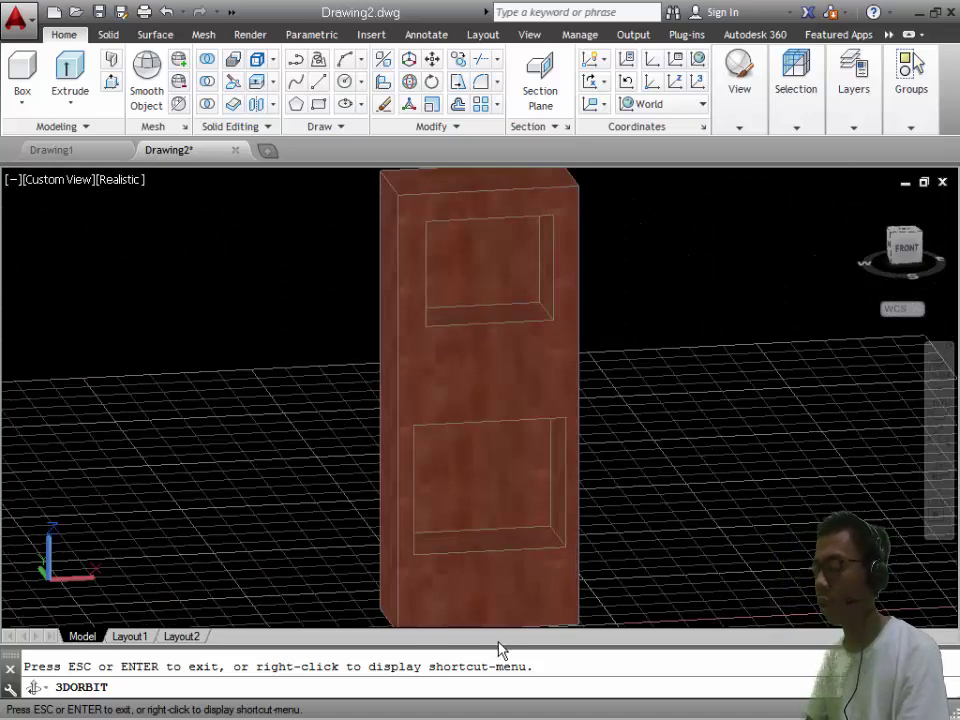
# - Resize the command window so the model view is larger
pyautogui.moveTo(497, 648)
pyautogui.mouseDown()
pyautogui.moveTo(507, 525)
pyautogui.moveTo(508, 570)
pyautogui.mouseUp()
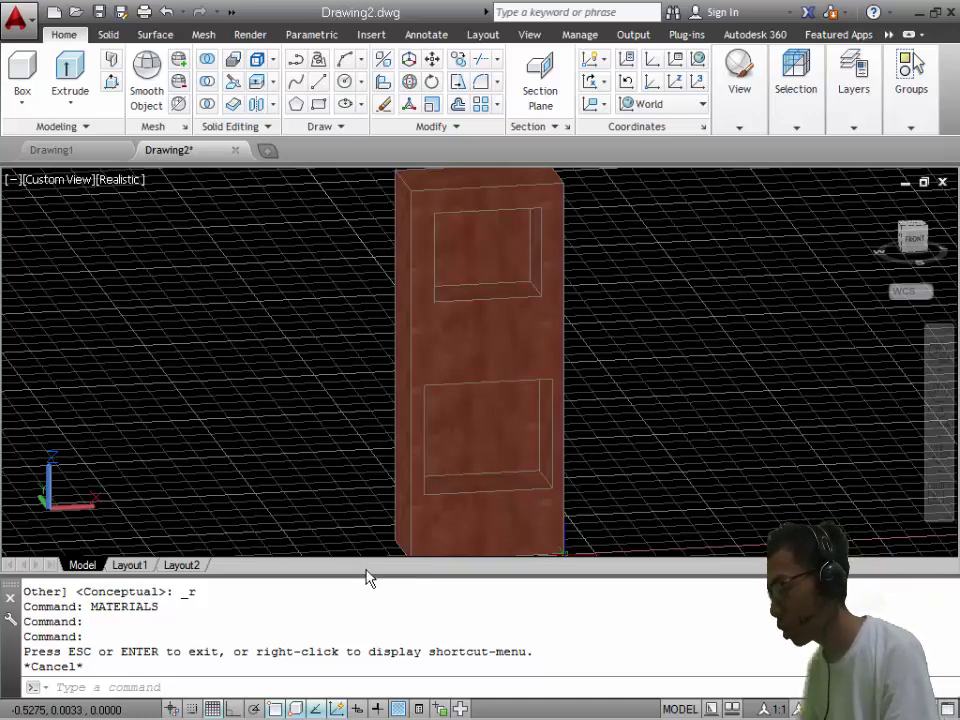
pyautogui.moveTo(389, 576); pyautogui.dragTo(382, 636)
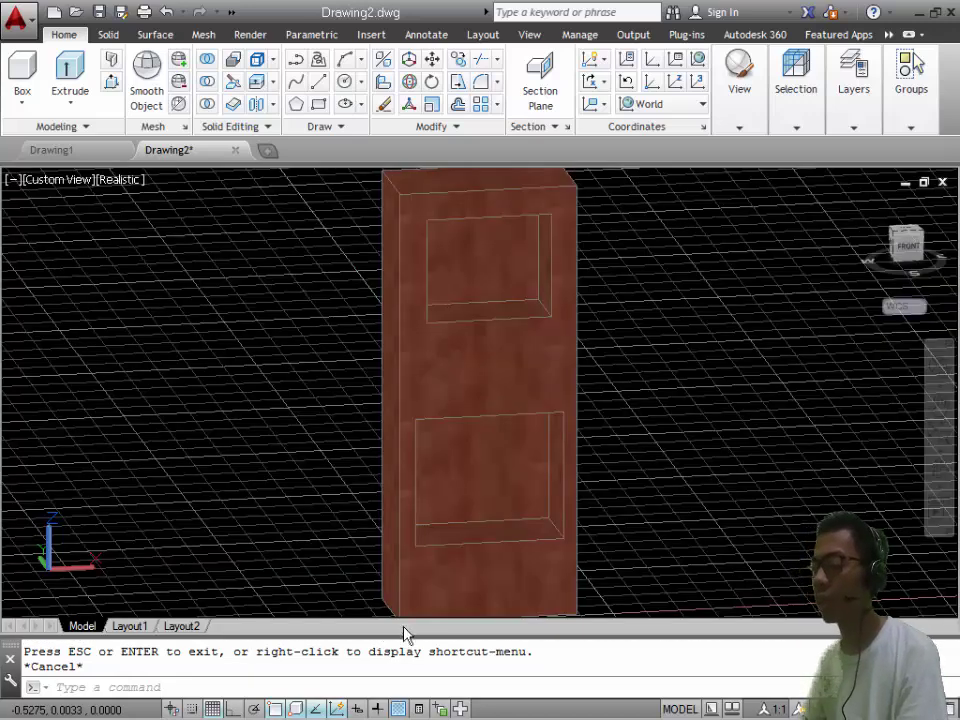
pyautogui.scroll(-4, 674, 420)
pyautogui.scroll(3, 674, 420)
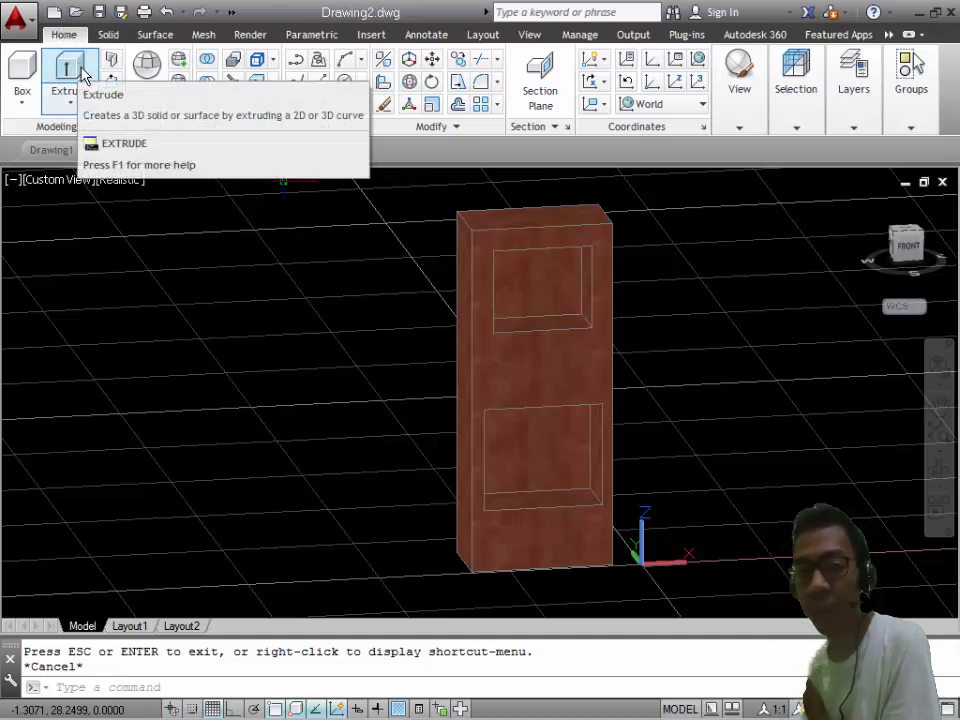
# - Create a new drawing from the acadiso.dwt metric template
pyautogui.click(52, 14)
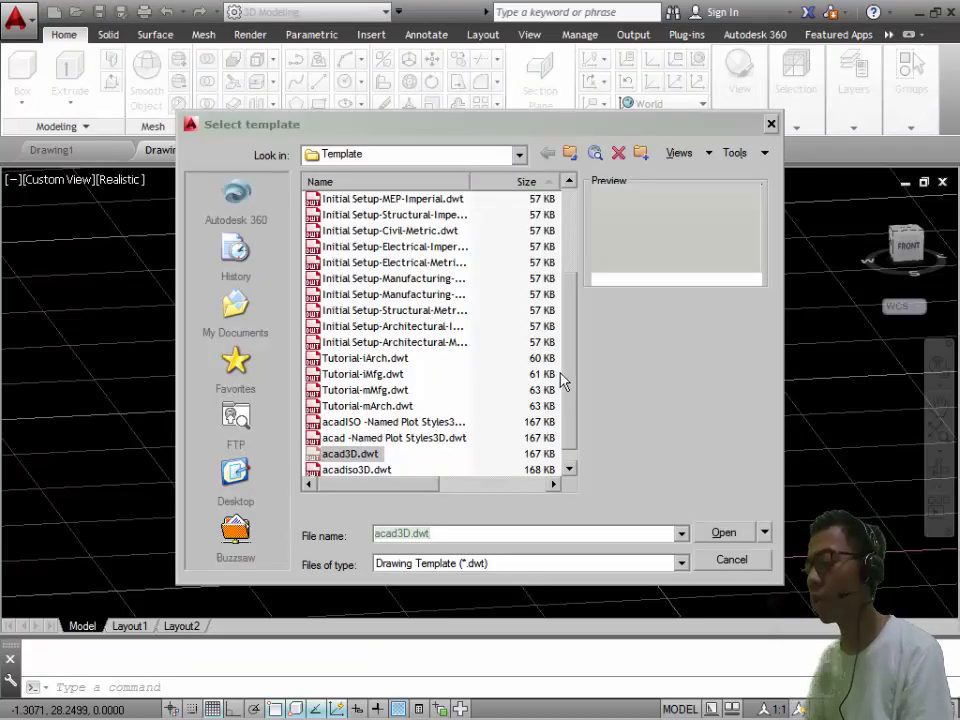
pyautogui.moveTo(569, 386); pyautogui.dragTo(563, 257)
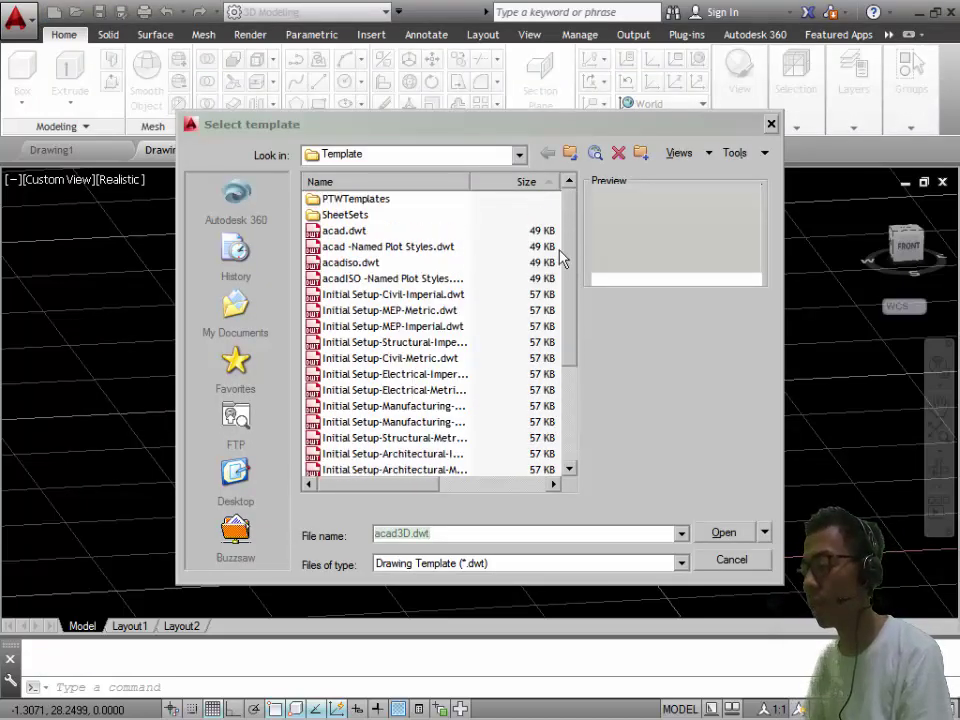
pyautogui.click(371, 266)
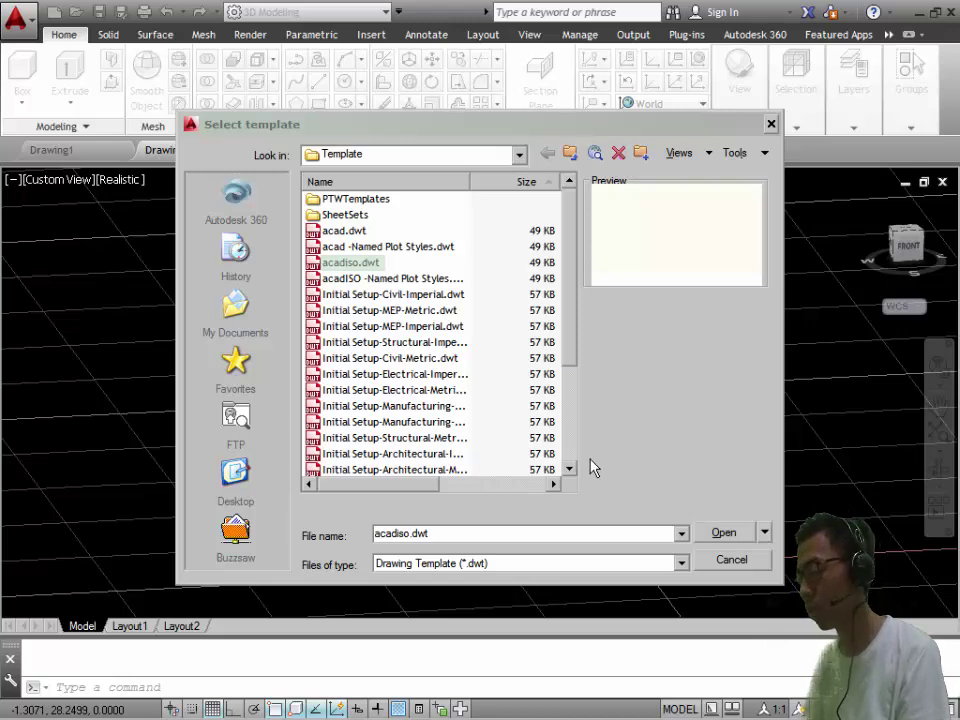
pyautogui.click(714, 535)
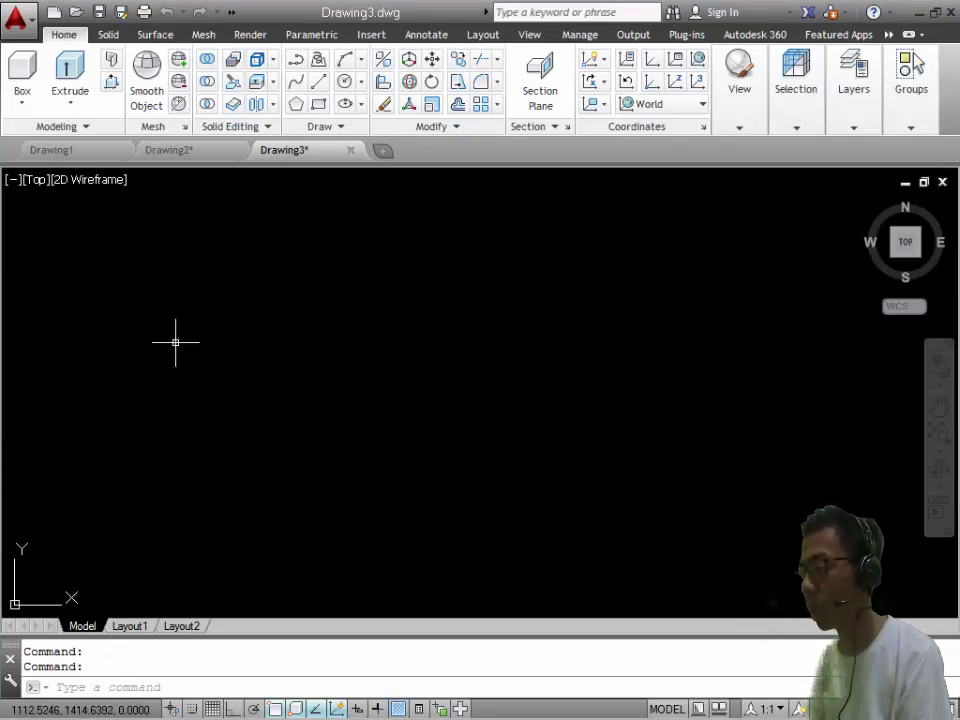
# - Draw a 100-unit horizontal line with Ortho on, then zoom to fit it
pyautogui.click(317, 87)
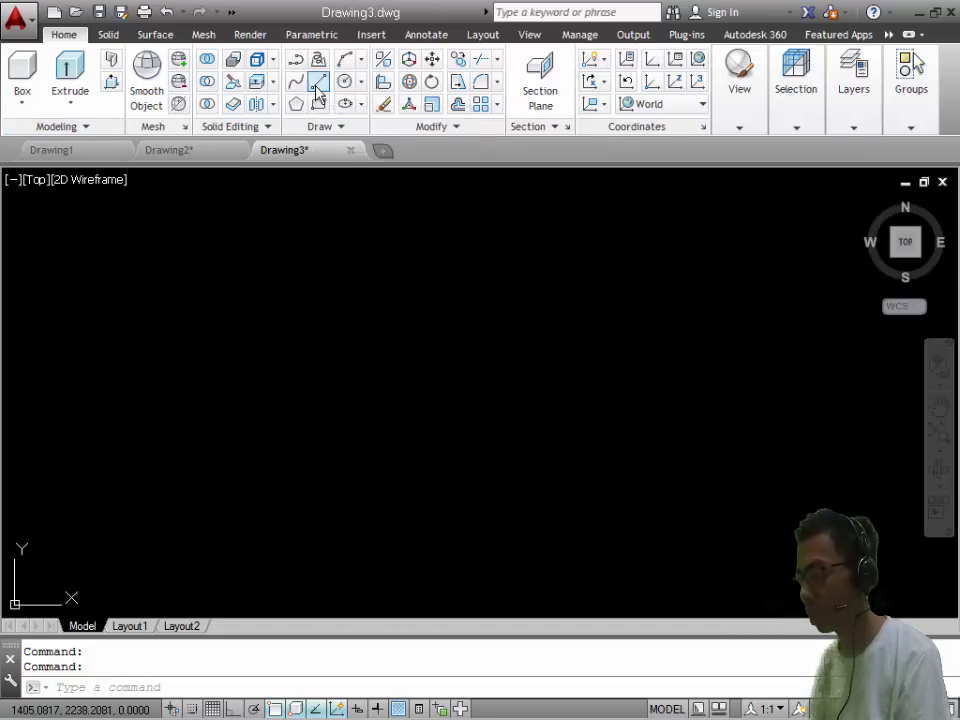
pyautogui.click(129, 323)
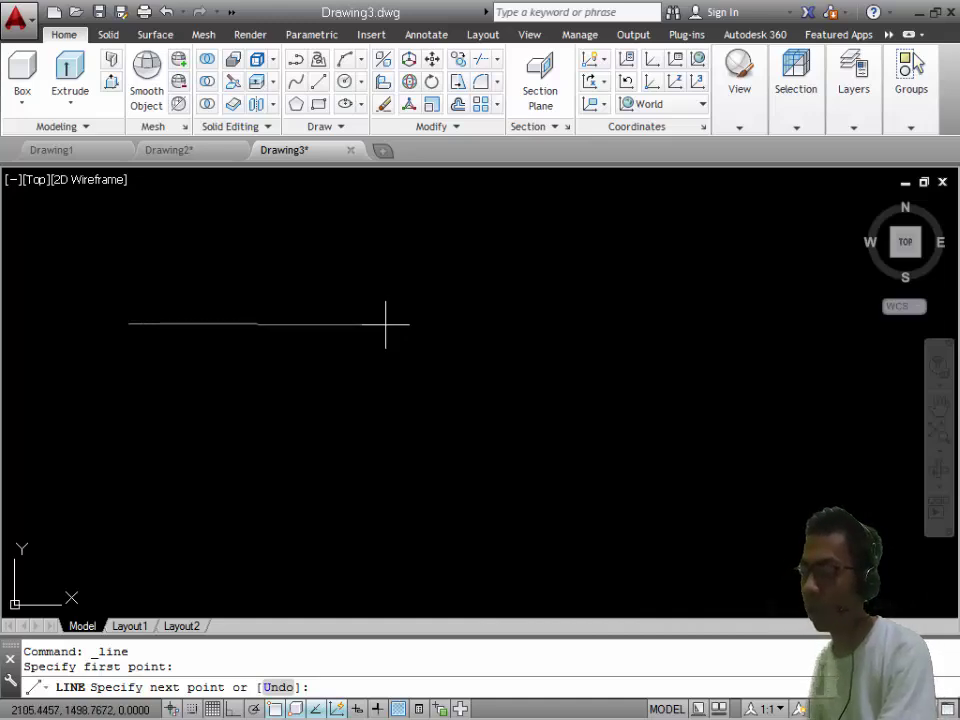
pyautogui.press('F8')
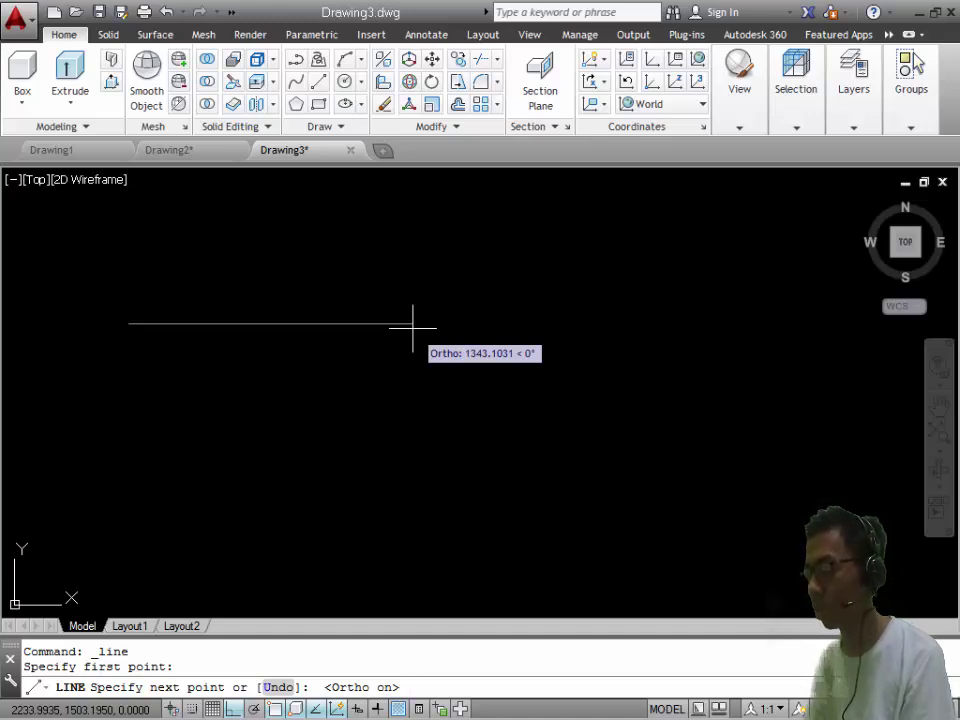
pyautogui.write('100')
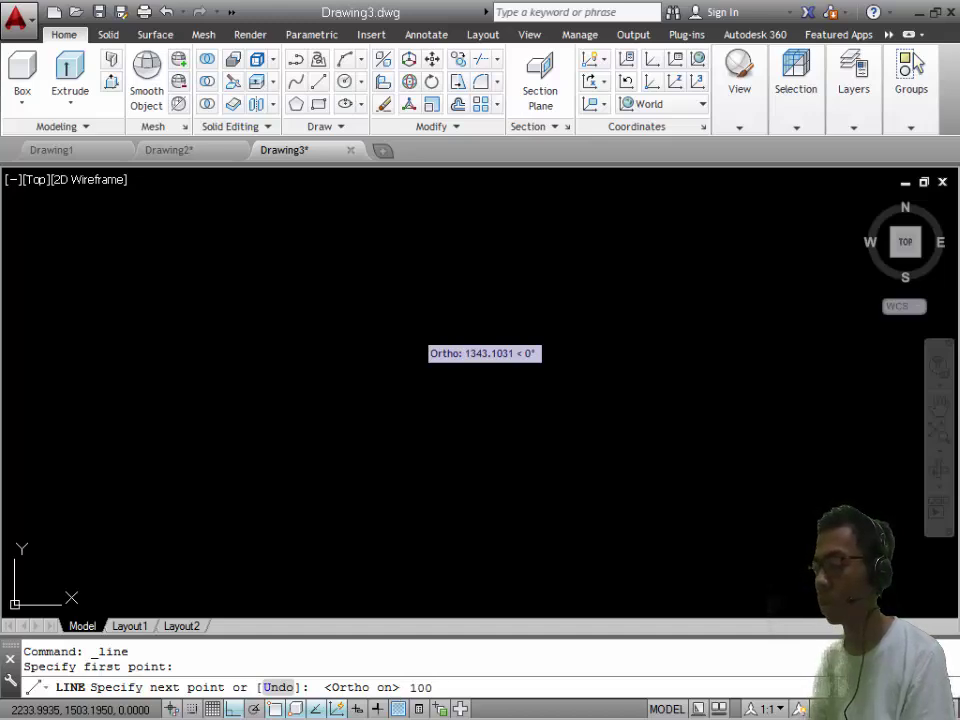
pyautogui.press('Return')
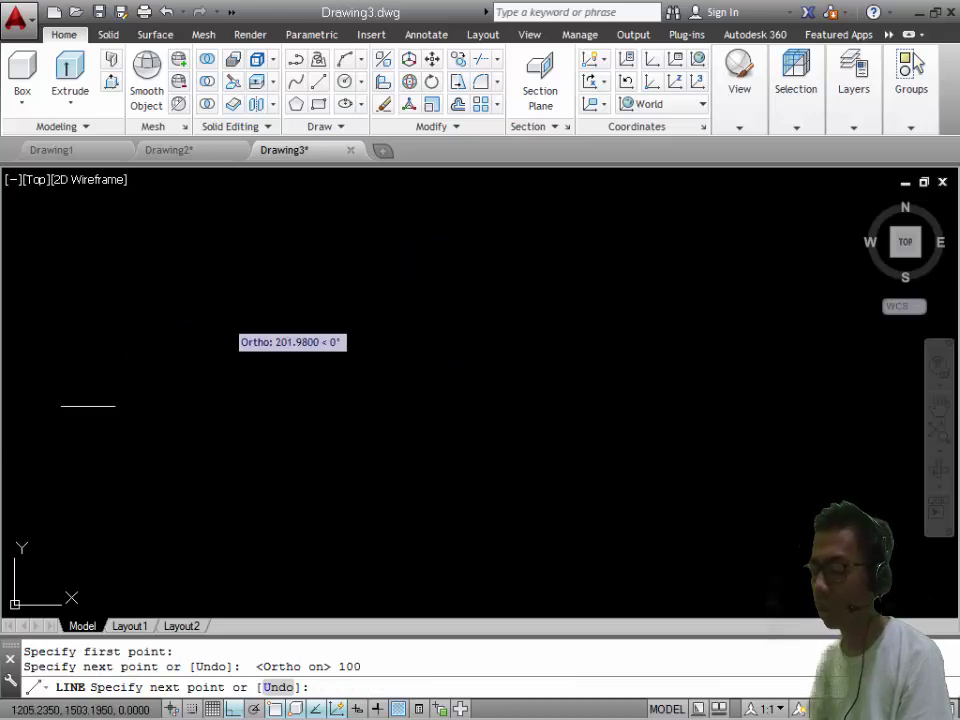
pyautogui.click(931, 444)
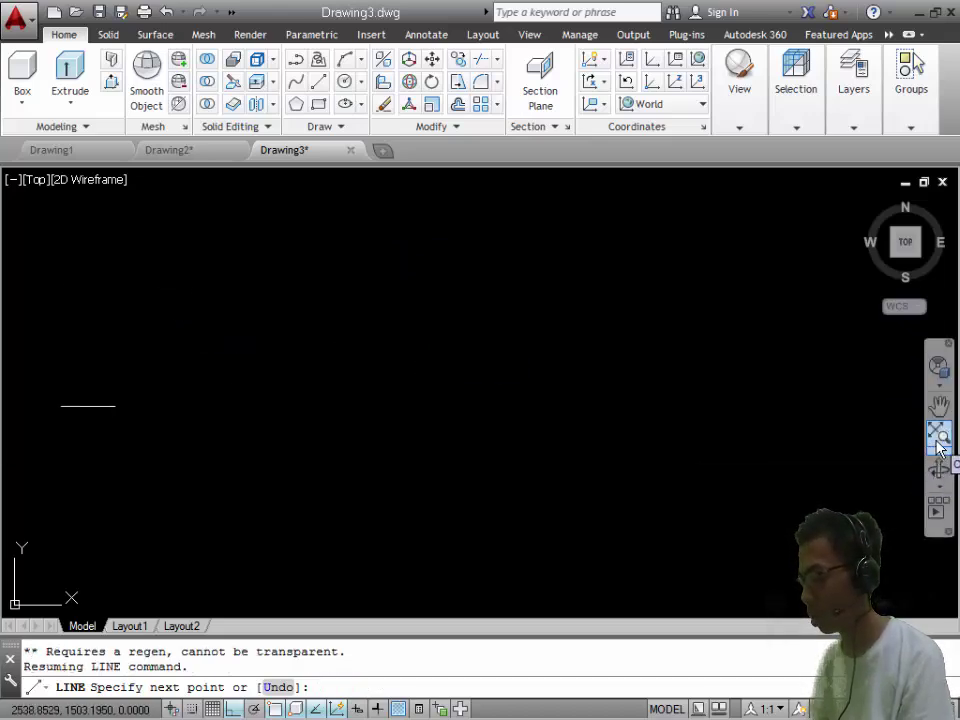
pyautogui.press('Escape')
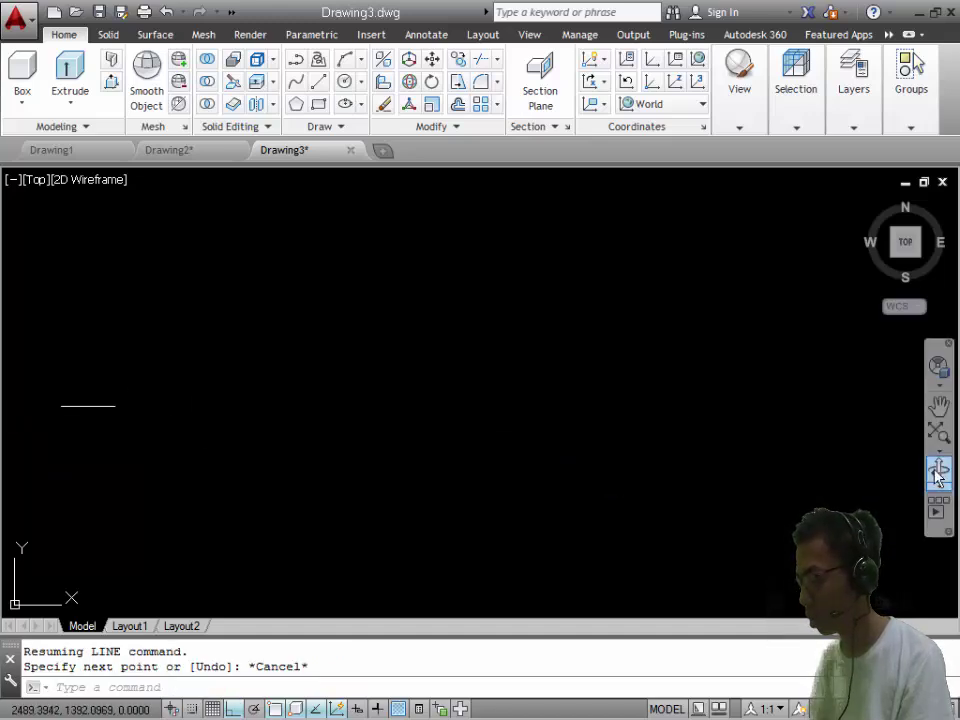
pyautogui.click(938, 476)
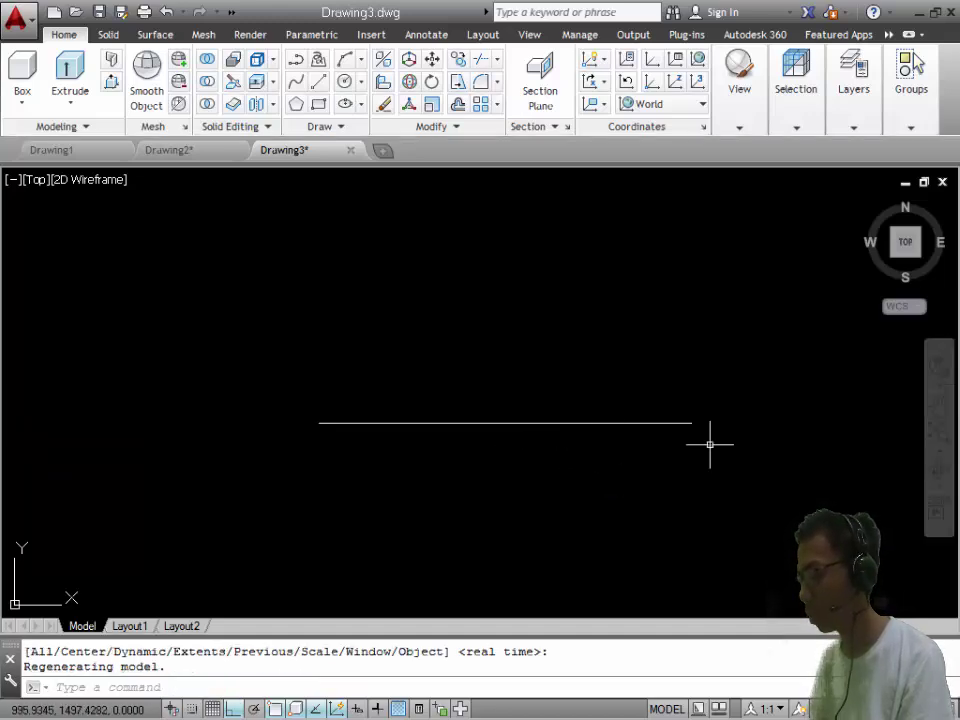
pyautogui.scroll(-2, 710, 444)
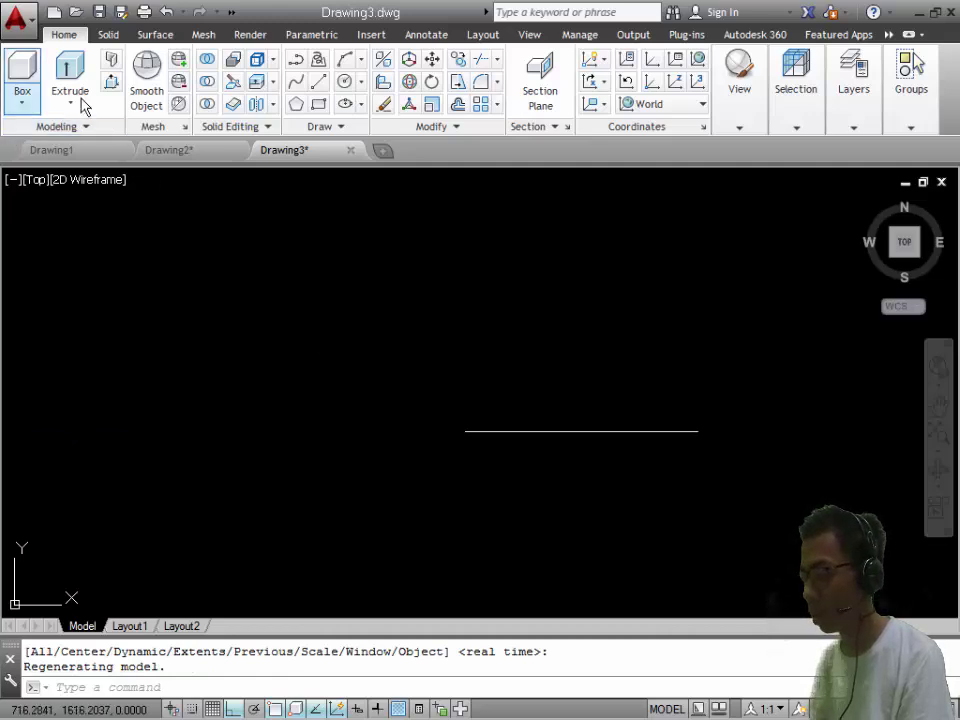
# - Draw a 100-unit line straight down from its right end and pan it into view
pyautogui.click(319, 84)
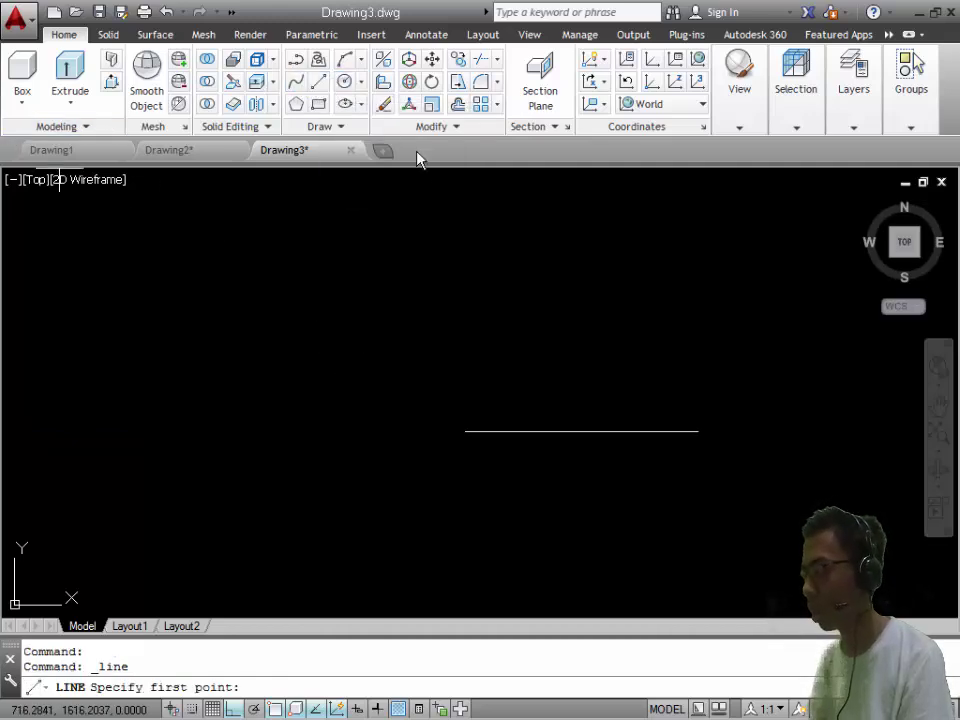
pyautogui.click(698, 431)
pyautogui.write('100')
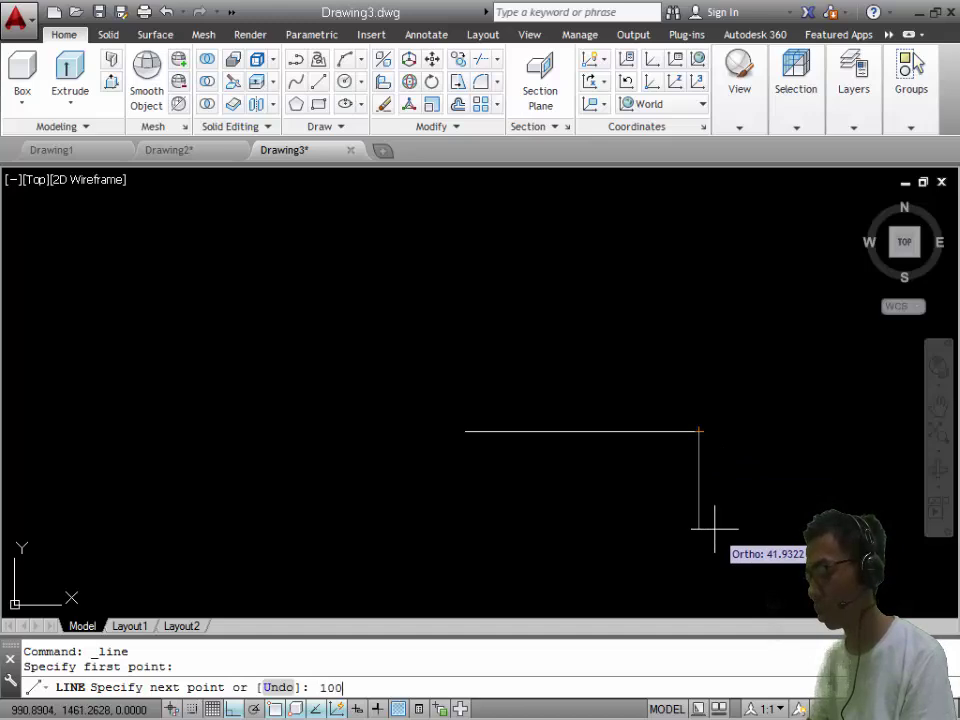
pyautogui.press('Return')
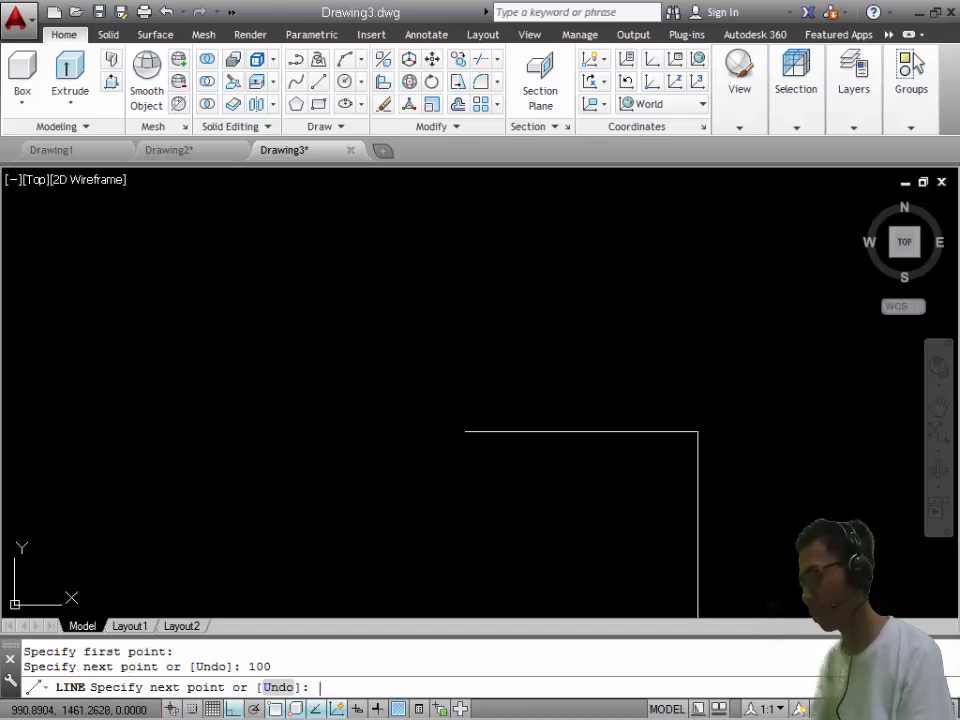
pyautogui.scroll(-1, 820, 465)
pyautogui.scroll(1, 800, 480)
pyautogui.scroll(1, 785, 488)
pyautogui.scroll(-1, 785, 488)
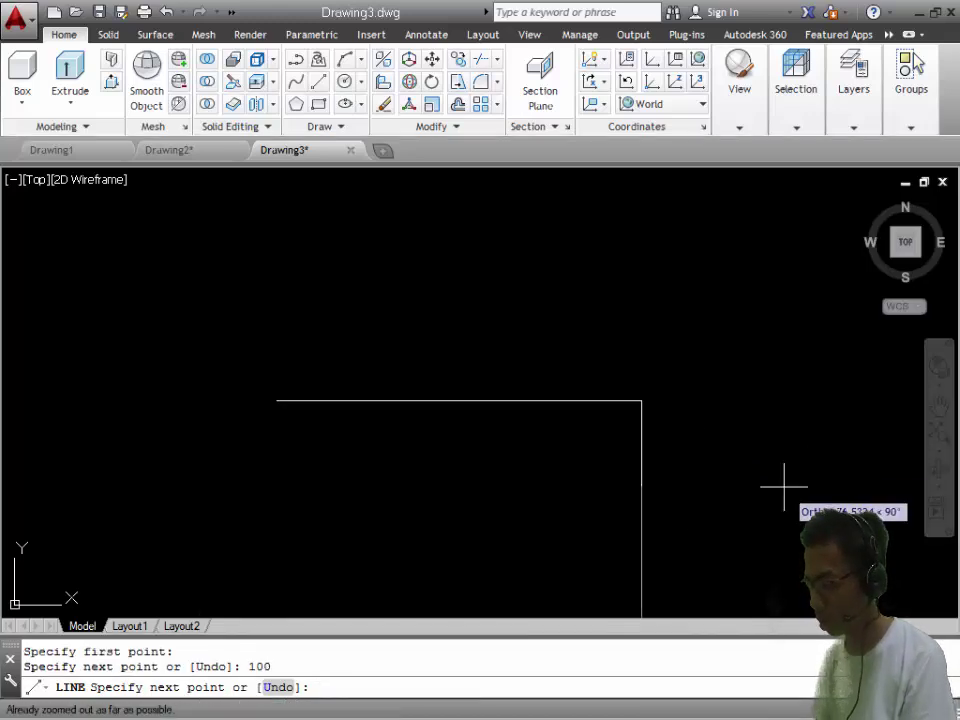
pyautogui.click(937, 405)
pyautogui.moveTo(832, 505)
pyautogui.mouseDown()
pyautogui.moveTo(810, 437)
pyautogui.moveTo(722, 263)
pyautogui.moveTo(729, 304)
pyautogui.mouseUp()
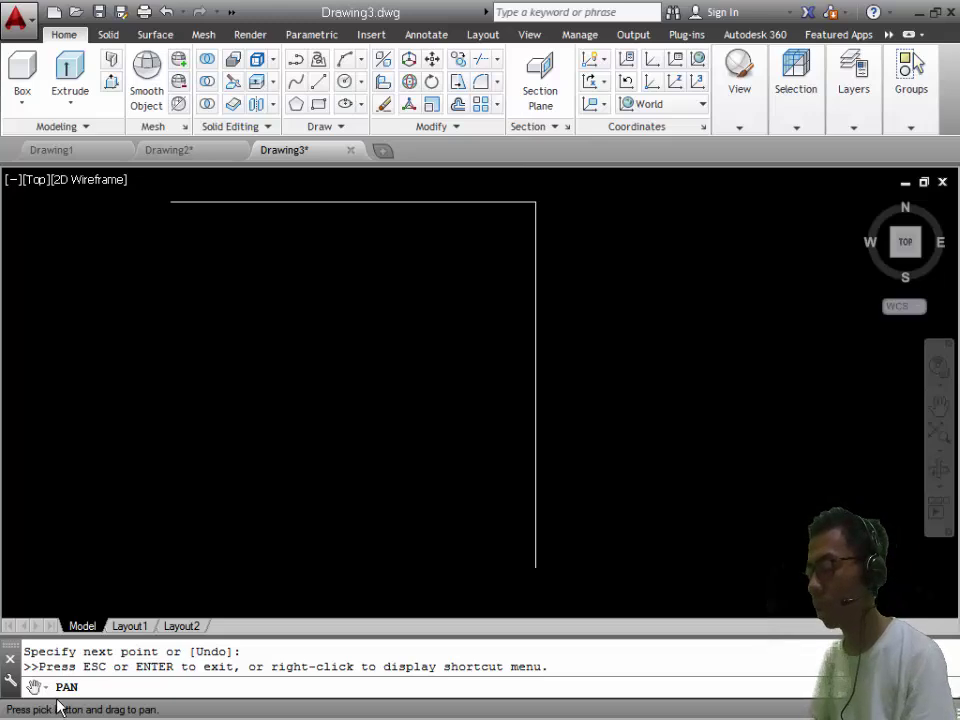
pyautogui.press('Escape')
pyautogui.press('Escape')
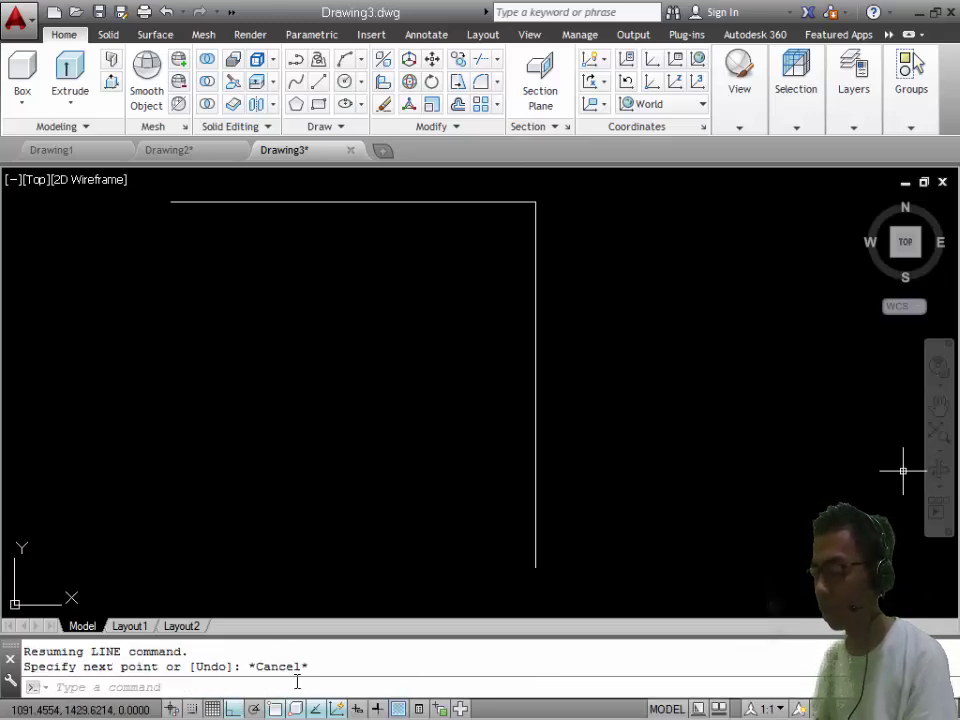
# - Fillet the corner between the vertical and horizontal lines with a radius of 50
pyautogui.write('fil')
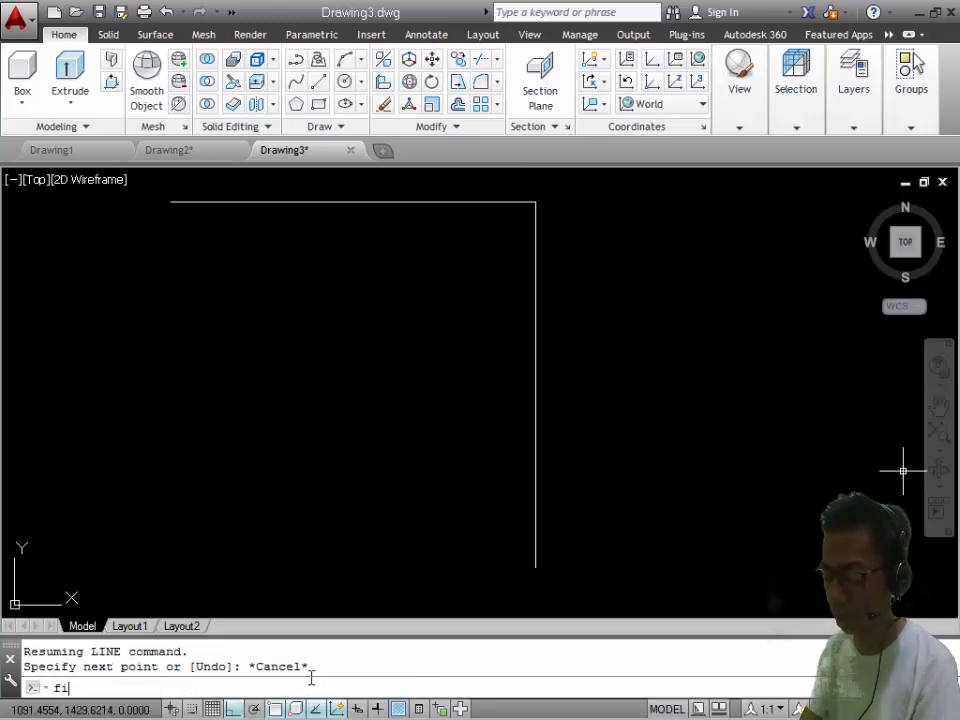
pyautogui.write('et')
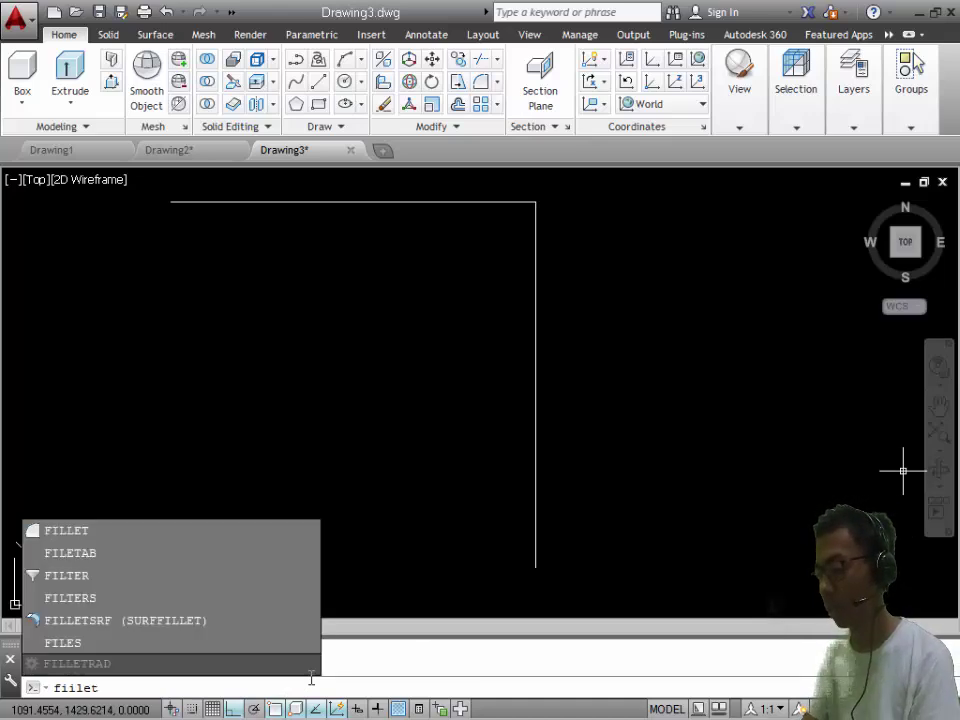
pyautogui.press('Return')
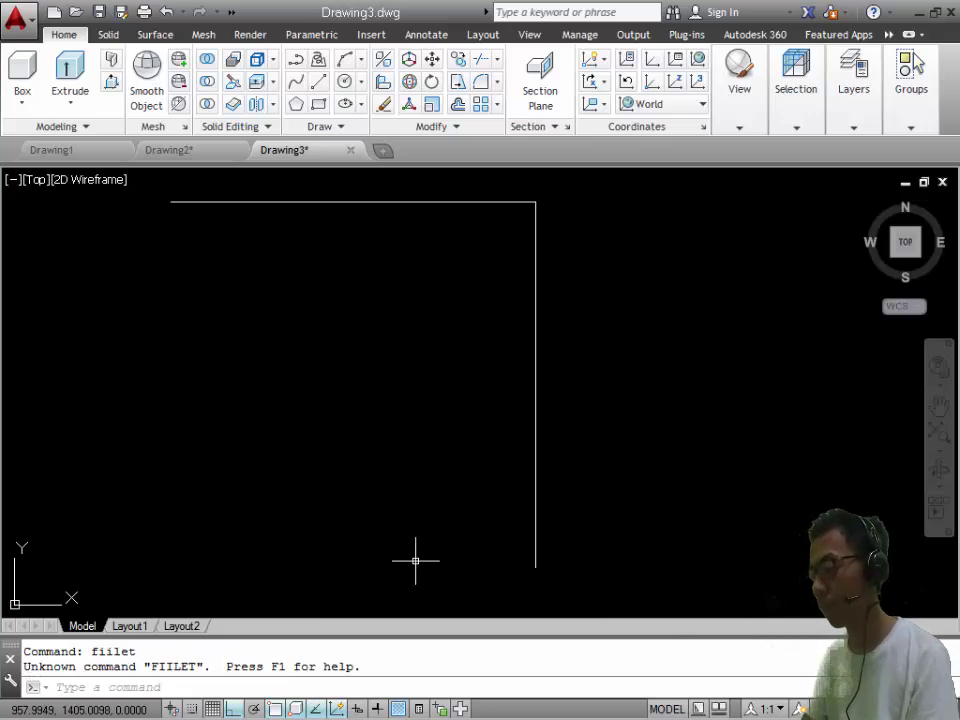
pyautogui.press('Up')
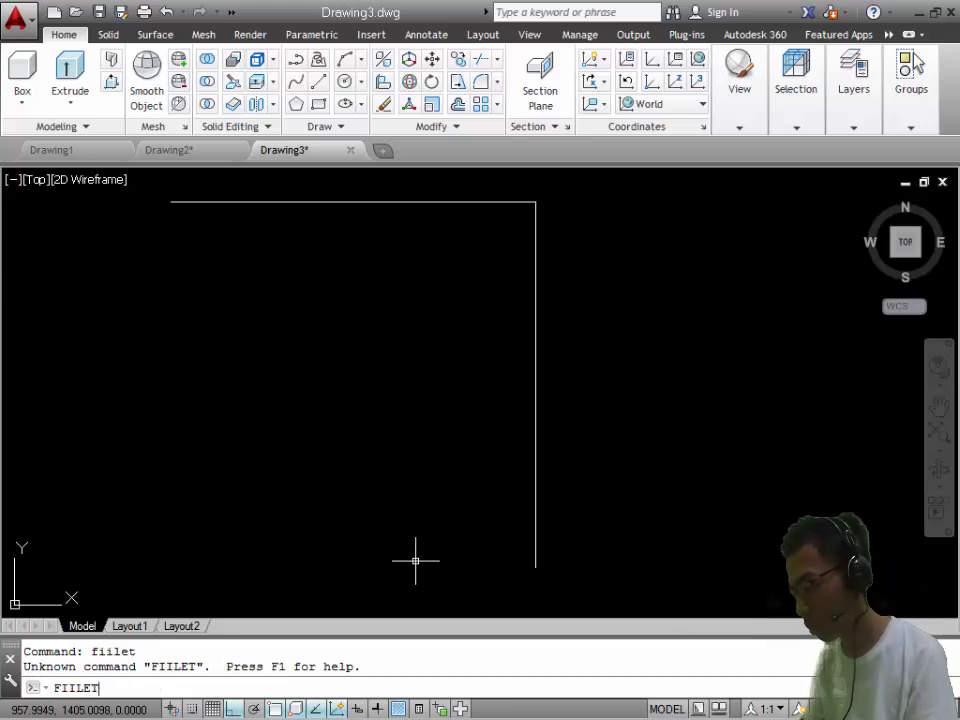
pyautogui.press('Left')
pyautogui.press('Left')
pyautogui.press('Left')
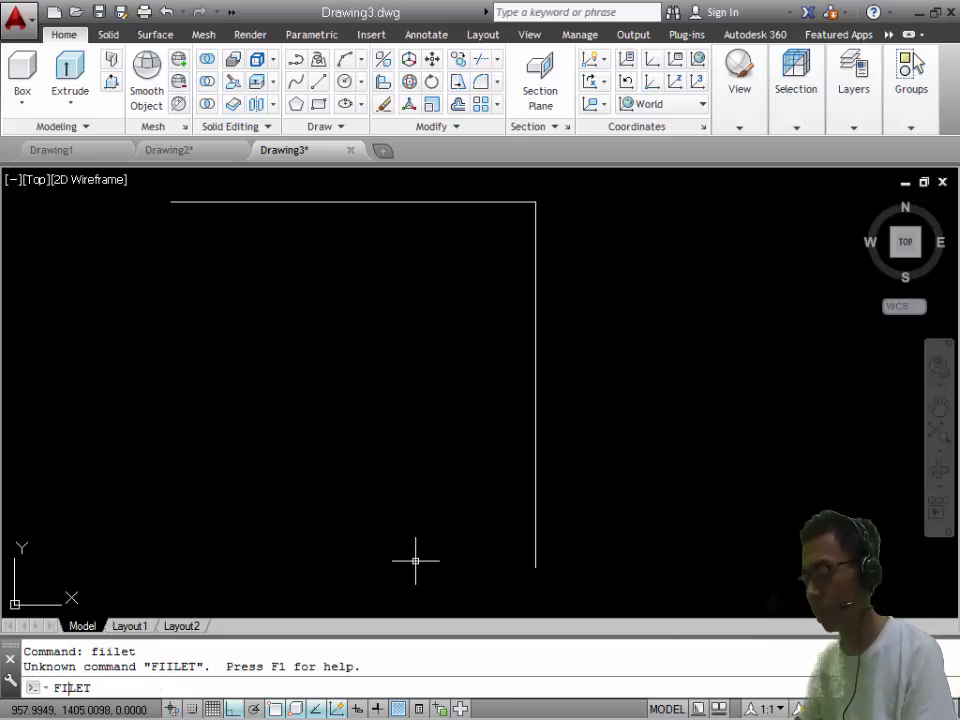
pyautogui.press('BackSpace')
pyautogui.write('L')
pyautogui.press('Return')
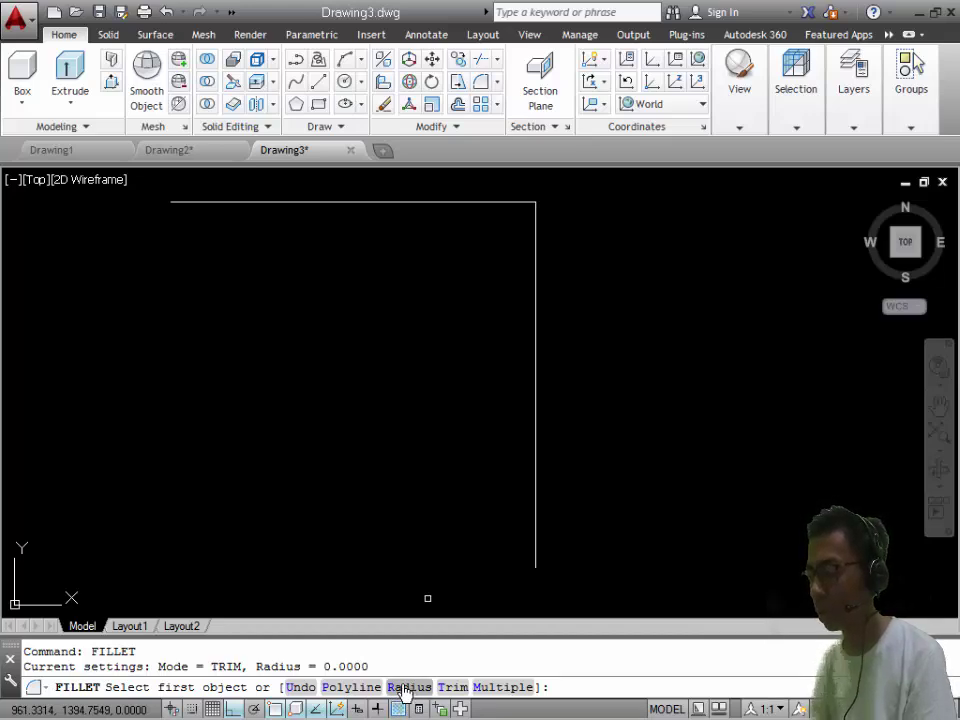
pyautogui.click(407, 688)
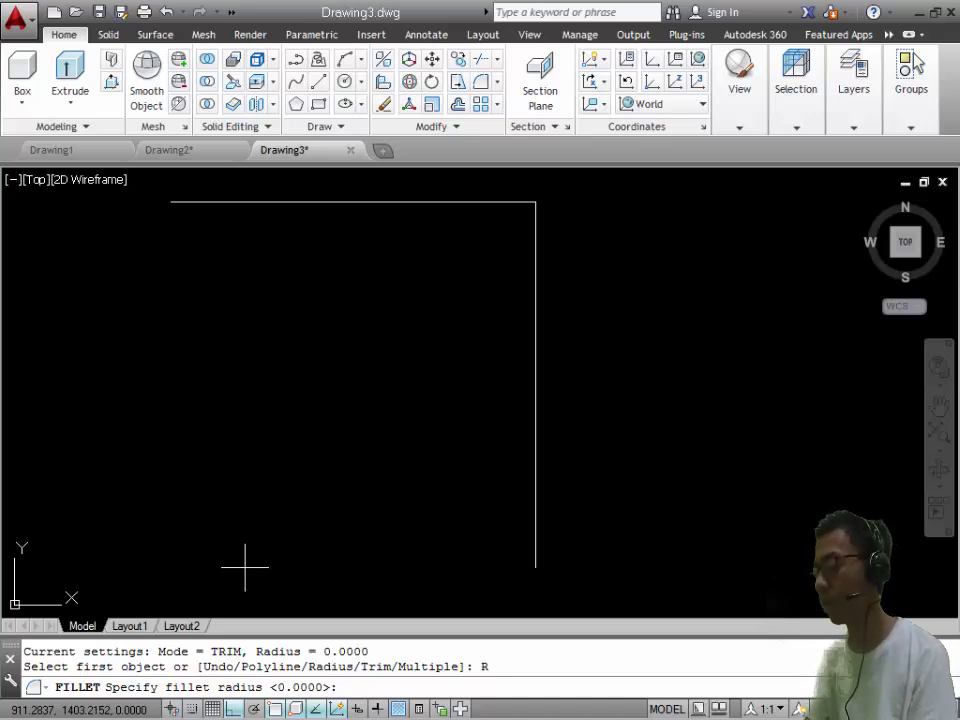
pyautogui.write('50')
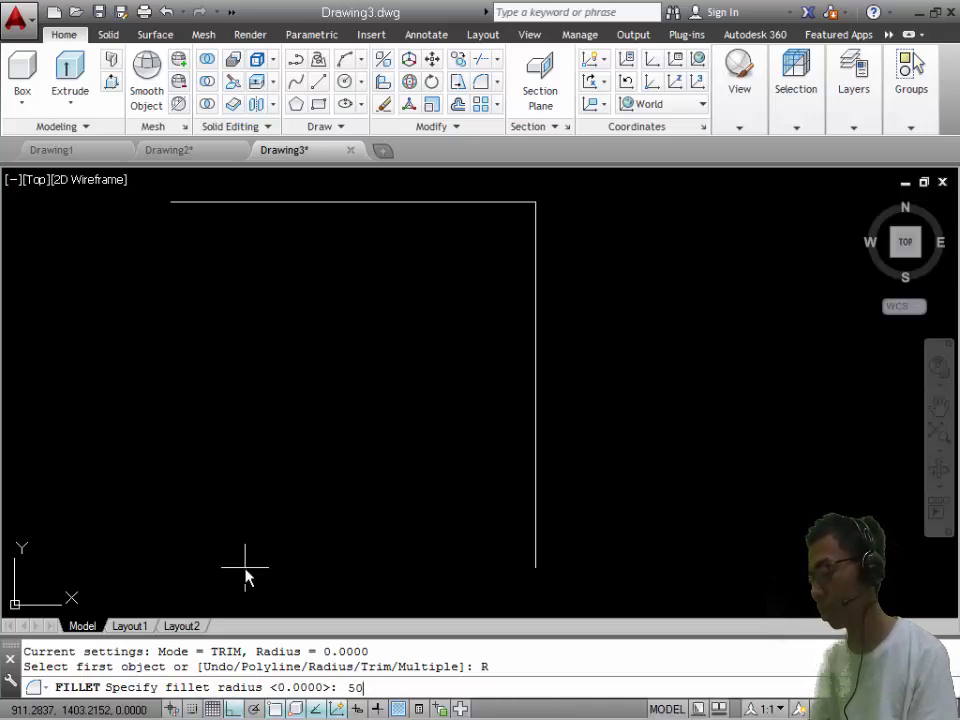
pyautogui.press('Return')
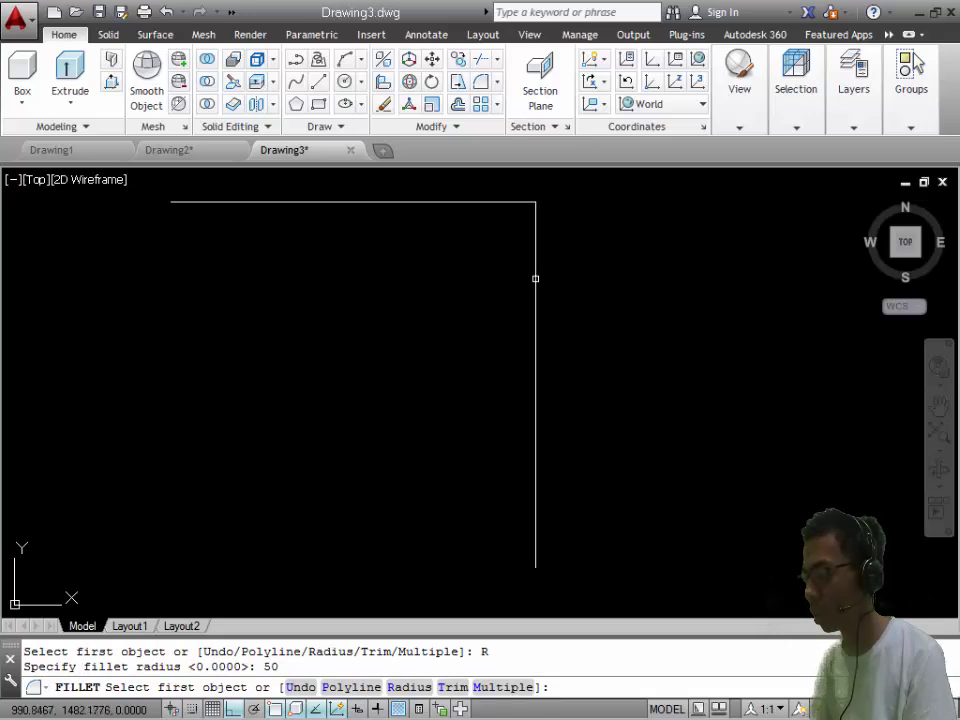
pyautogui.click(535, 278)
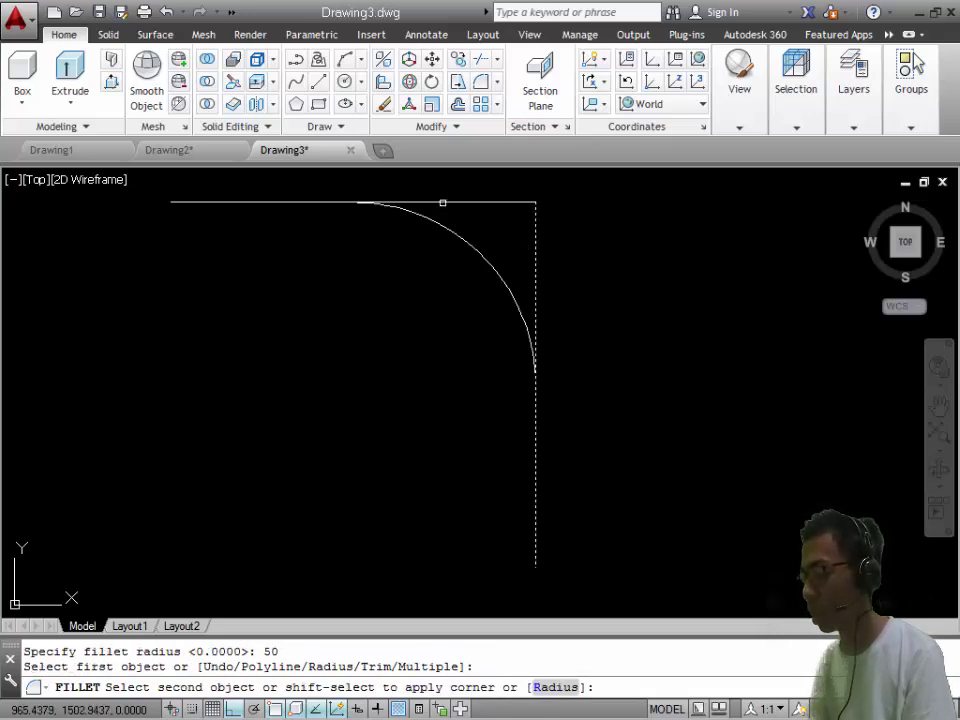
pyautogui.click(443, 203)
# - Select the new arc and both lines to check them, then clear the selection
pyautogui.scroll(-1, 518, 298)
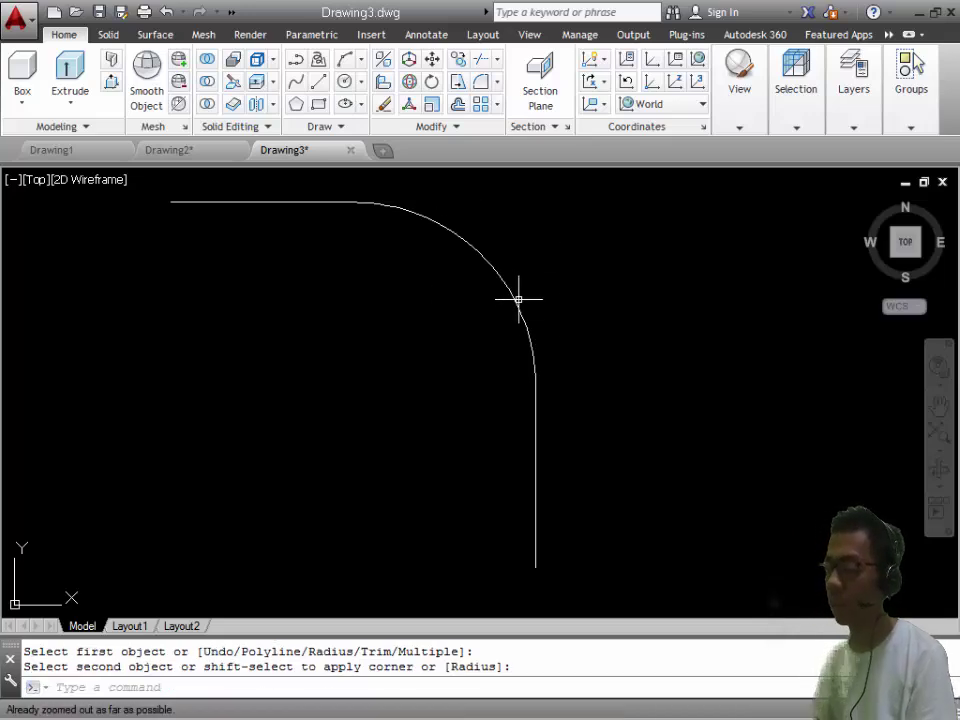
pyautogui.click(471, 684)
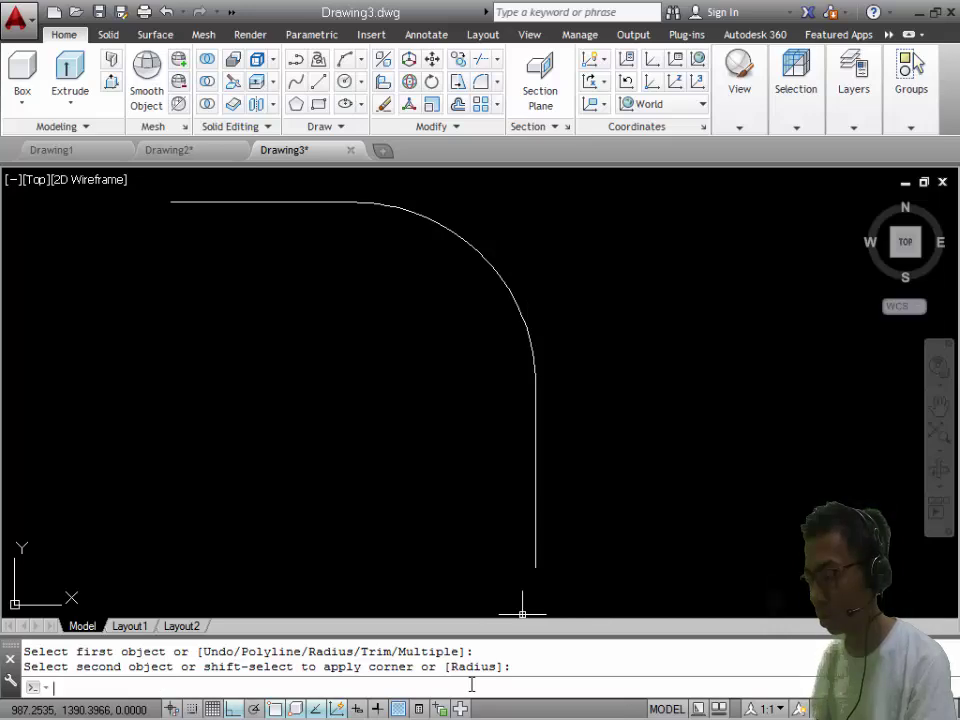
pyautogui.click(494, 271)
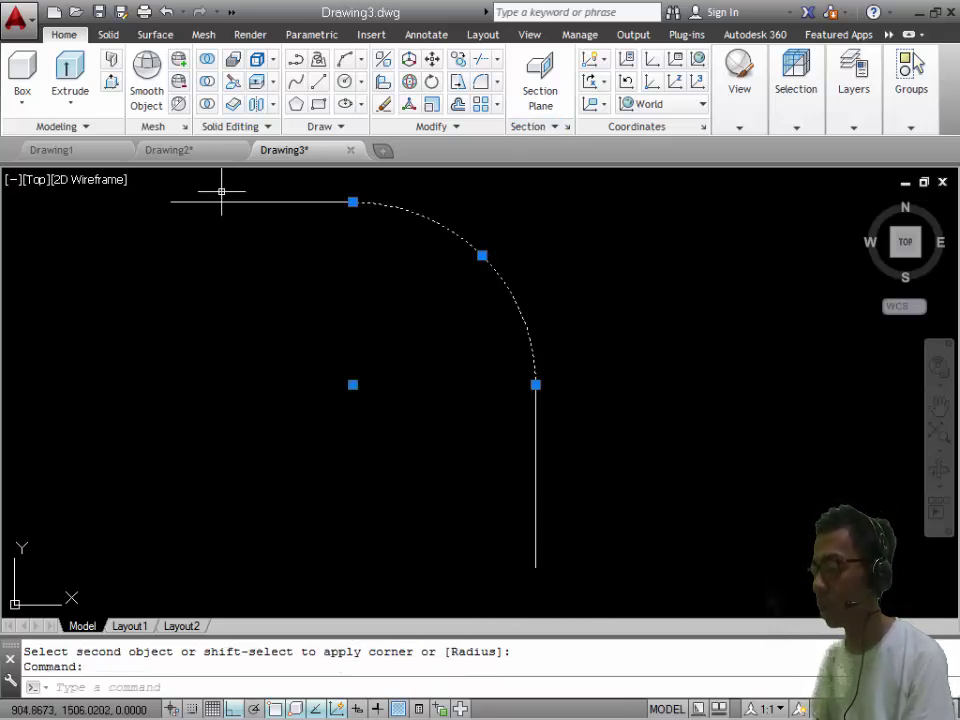
pyautogui.click(272, 201)
pyautogui.click(536, 443)
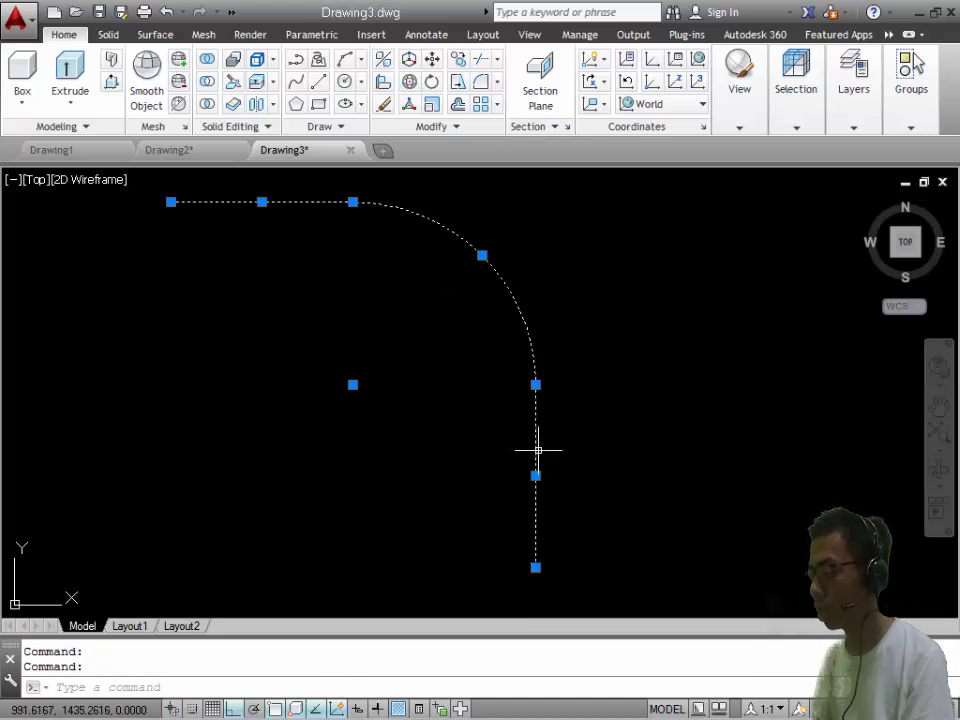
pyautogui.press('Escape')
pyautogui.press('Escape')
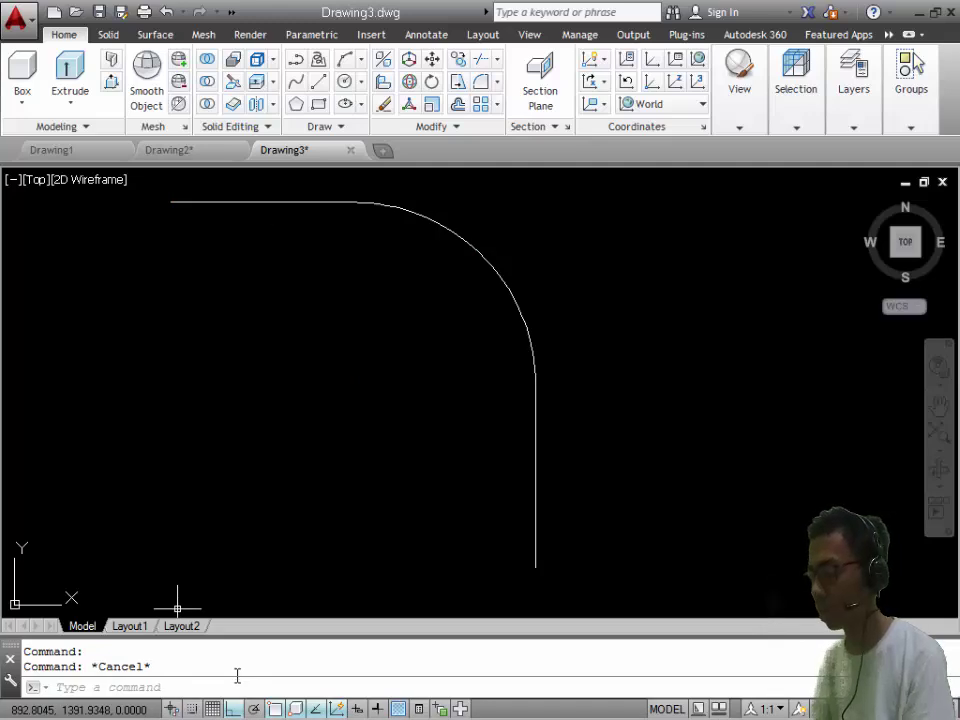
# - Run PEDIT on the vertical line and convert it into a polyline
pyautogui.click(233, 677)
pyautogui.write('p')
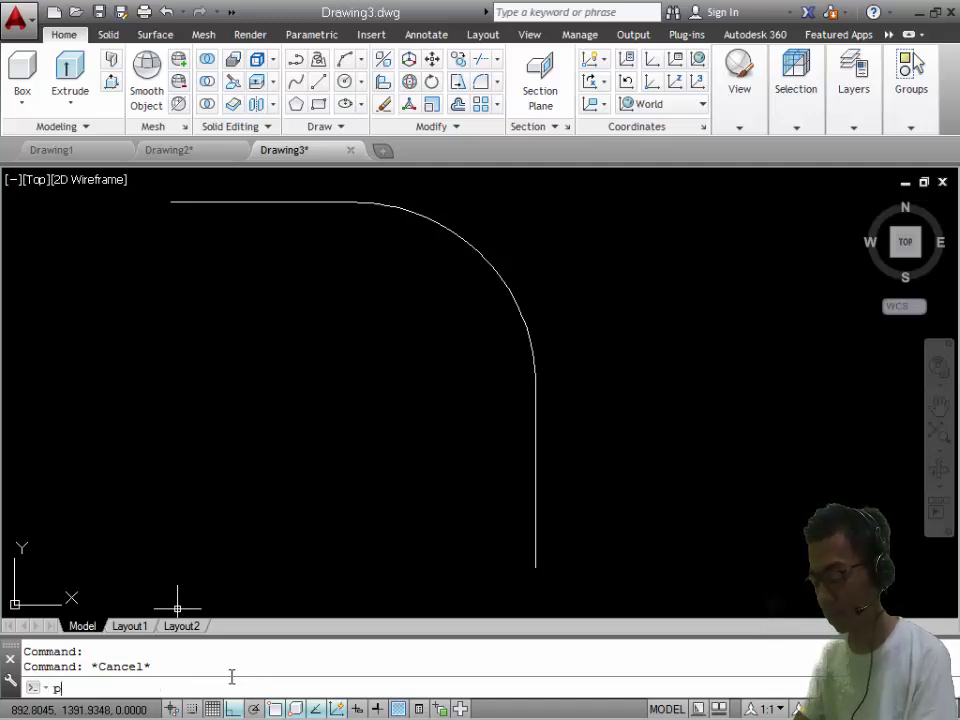
pyautogui.write('edit')
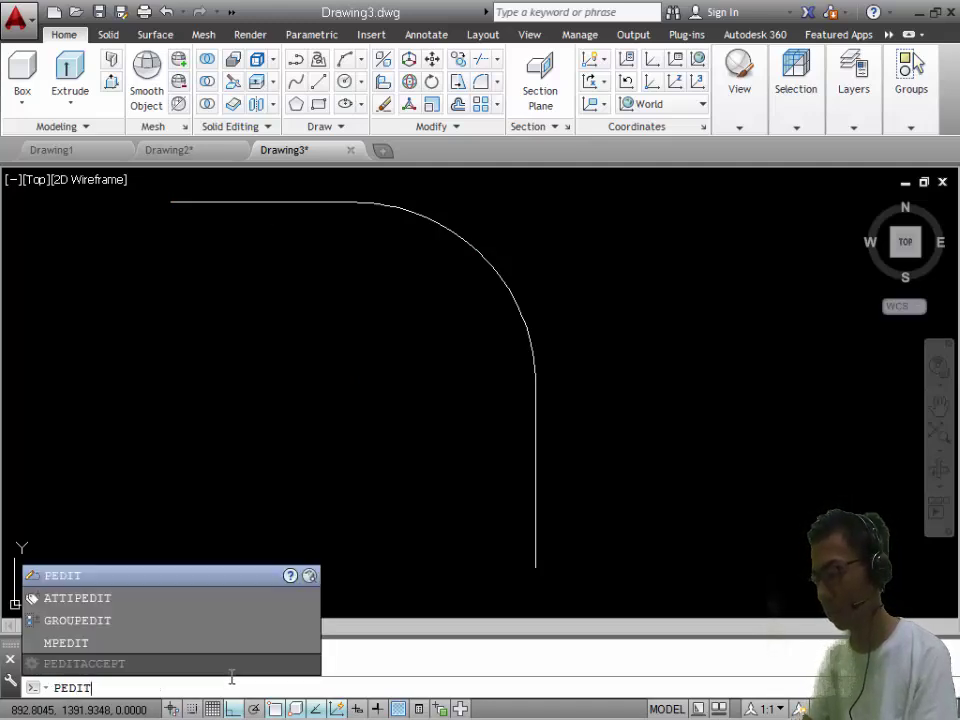
pyautogui.press('Return')
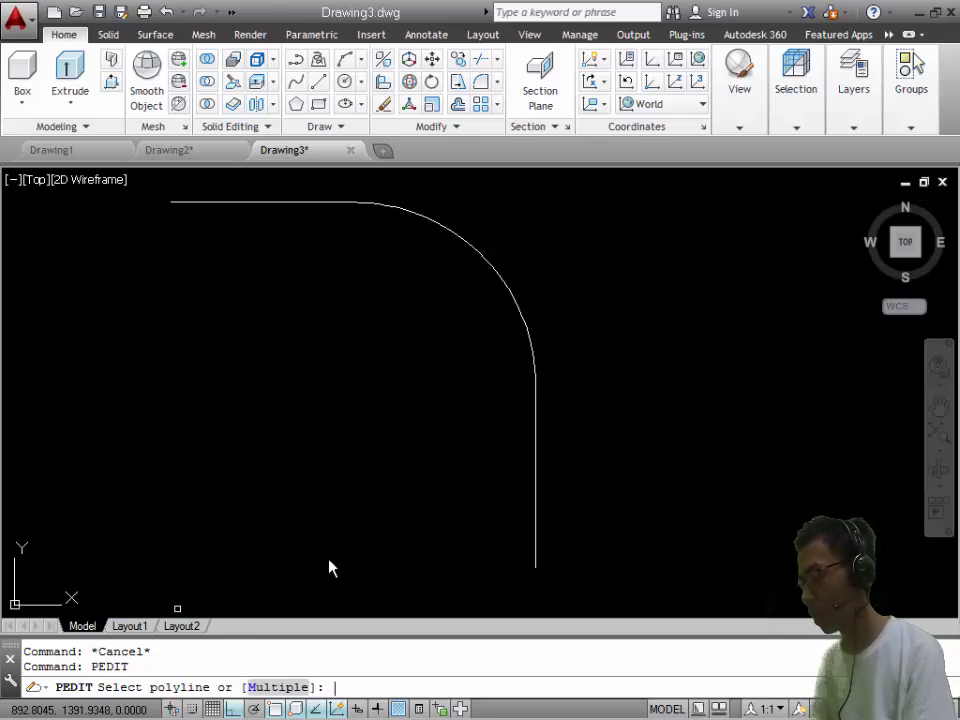
pyautogui.click(533, 483)
pyautogui.write('y')
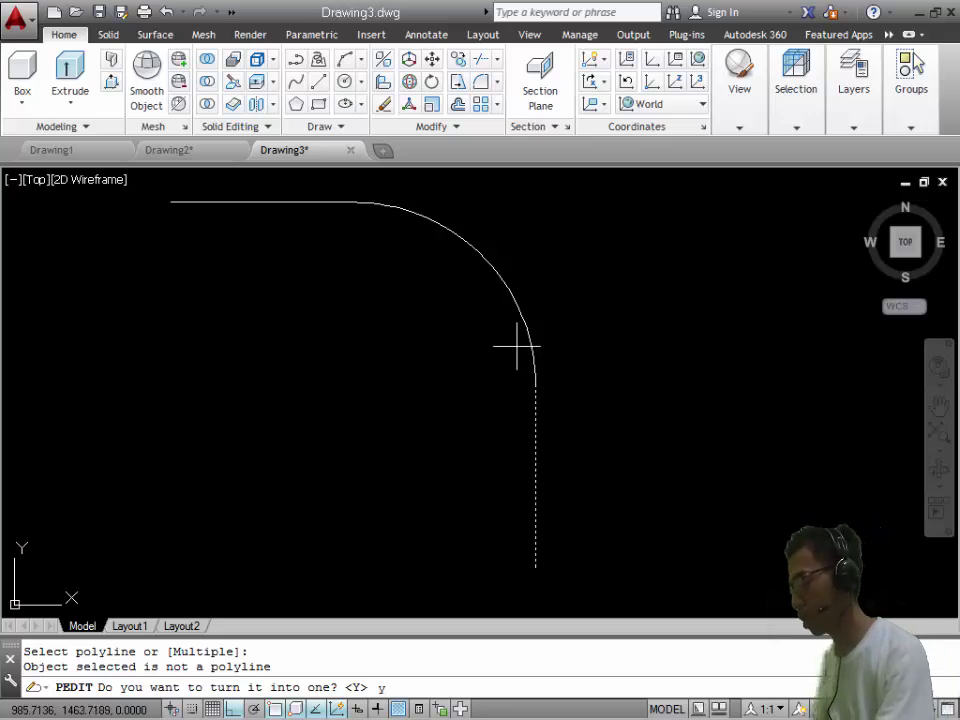
pyautogui.press('Return')
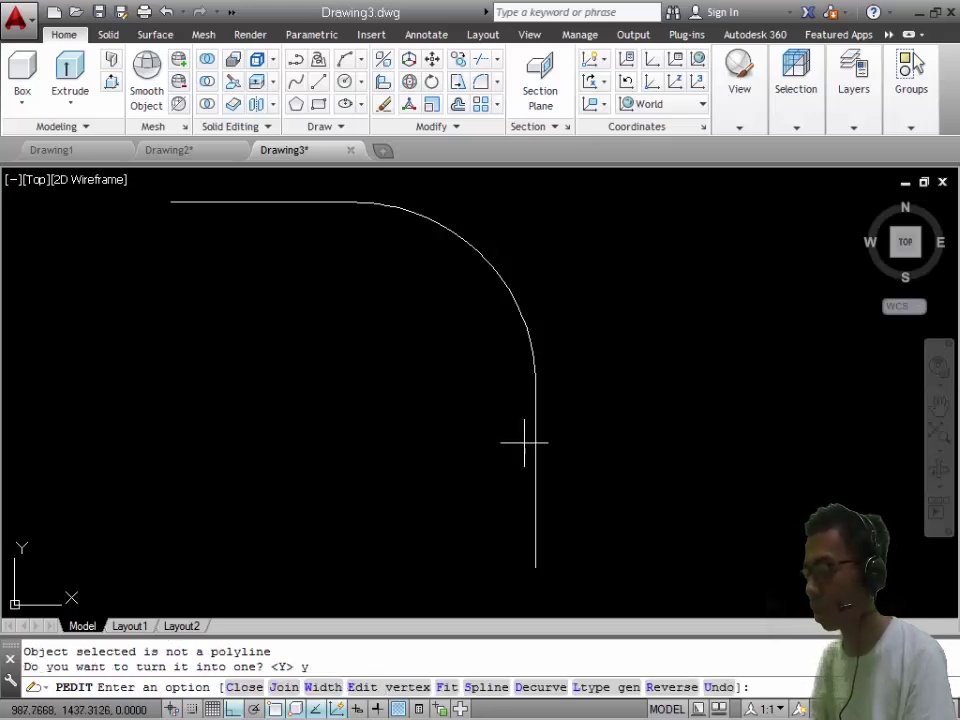
# - Join the corner arc and top horizontal line onto it, then select the path to verify
pyautogui.click(284, 688)
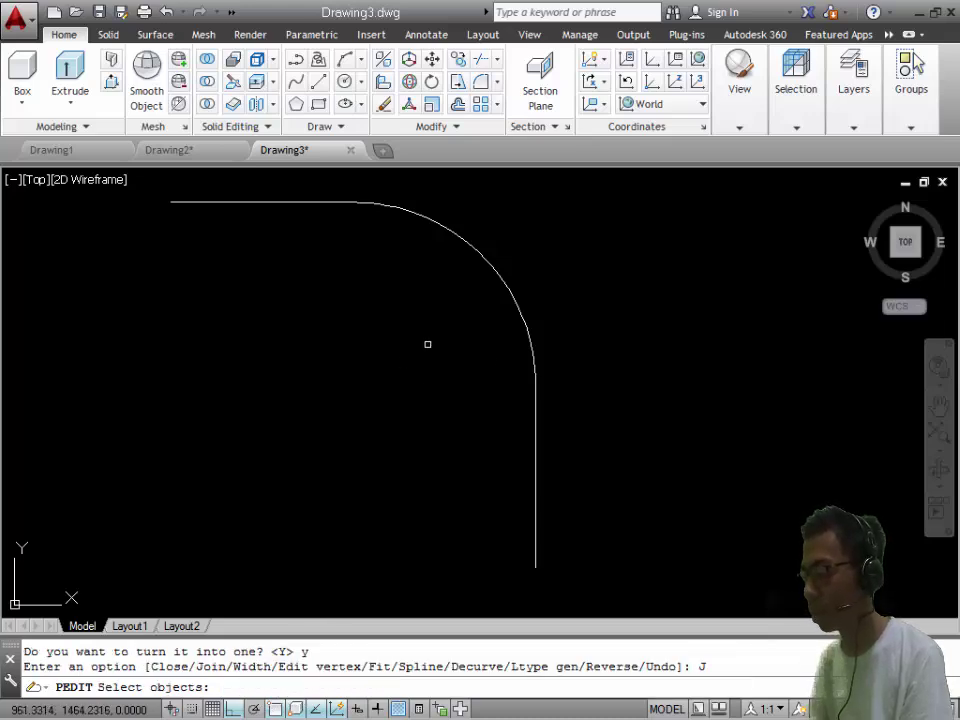
pyautogui.click(539, 417)
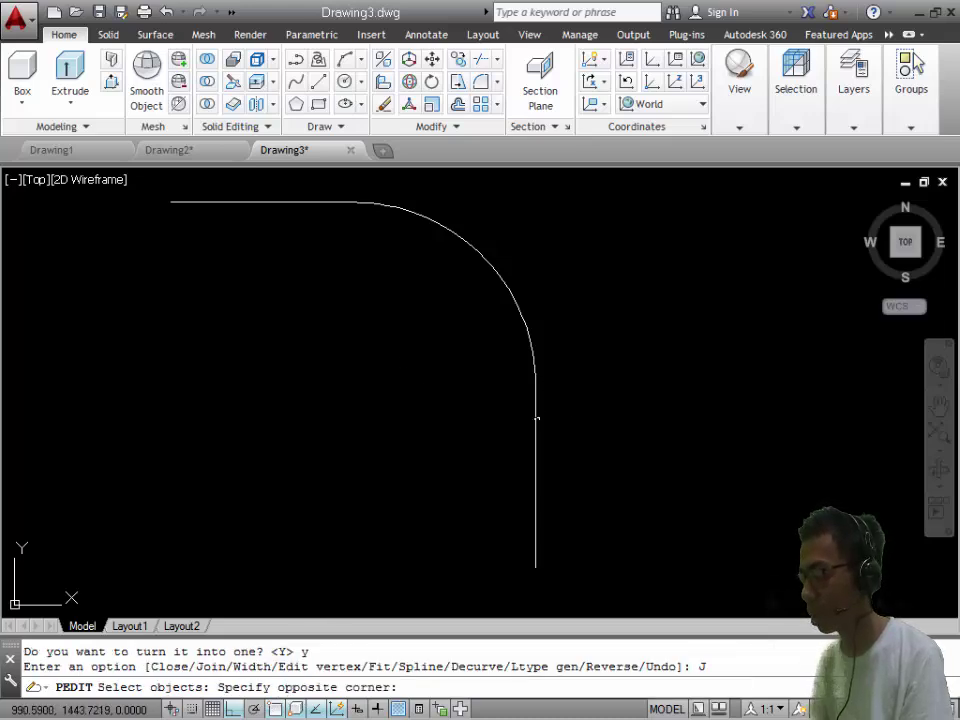
pyautogui.click(534, 419)
pyautogui.click(535, 358)
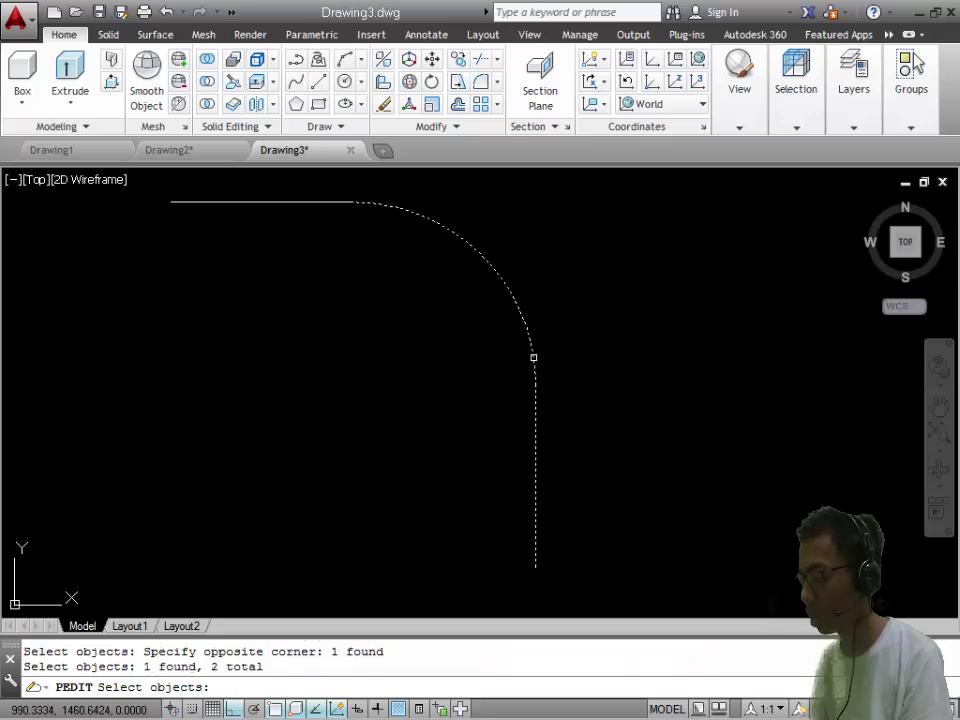
pyautogui.click(317, 200)
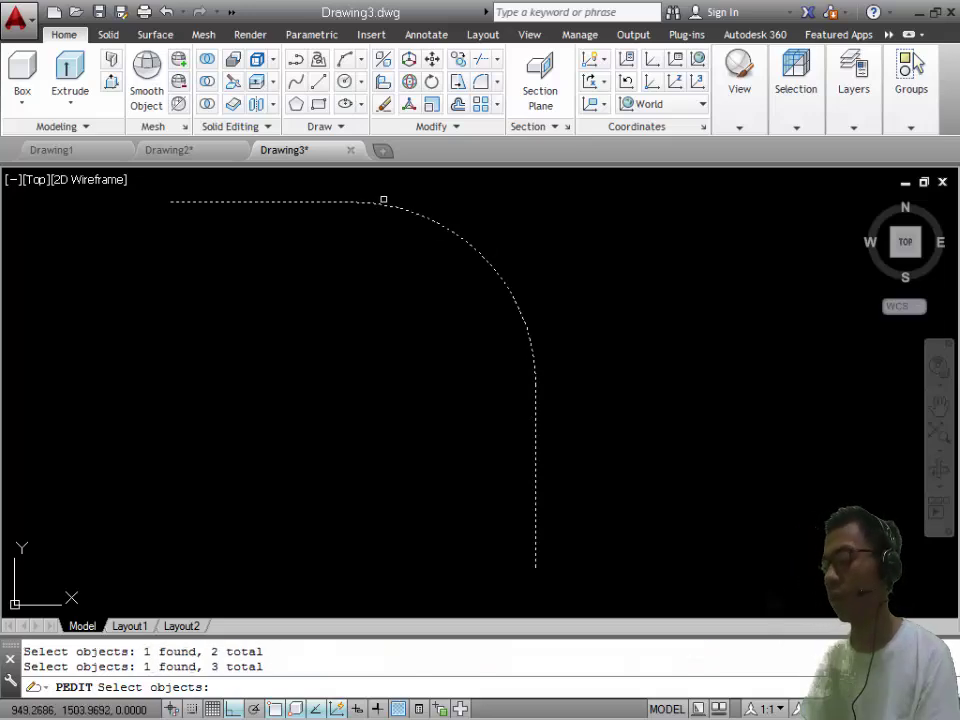
pyautogui.press('Return')
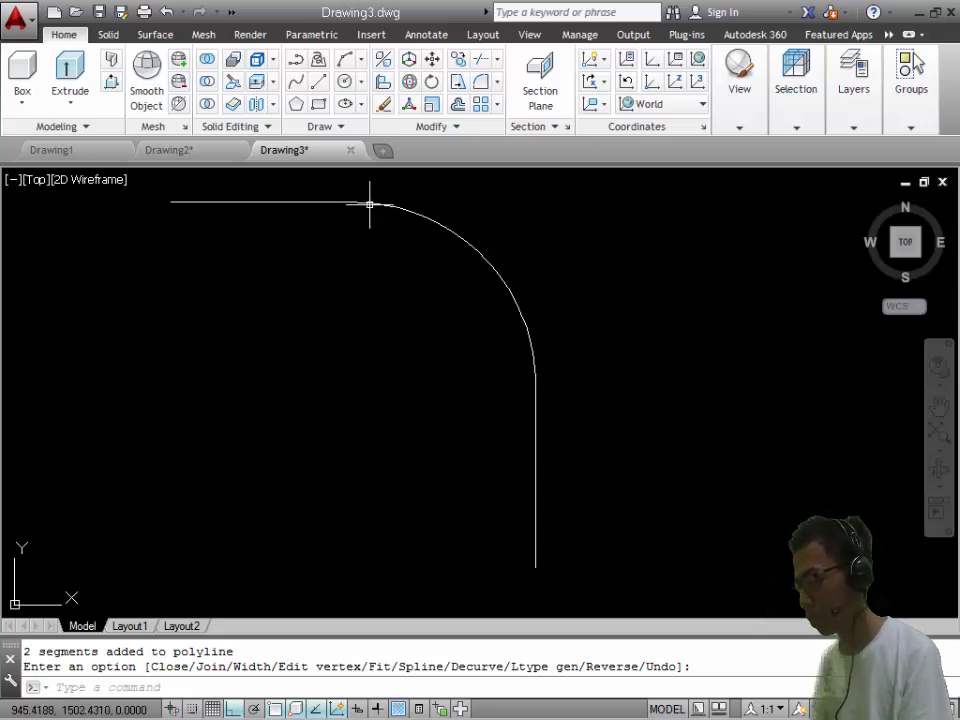
pyautogui.press('Return')
pyautogui.click(384, 202)
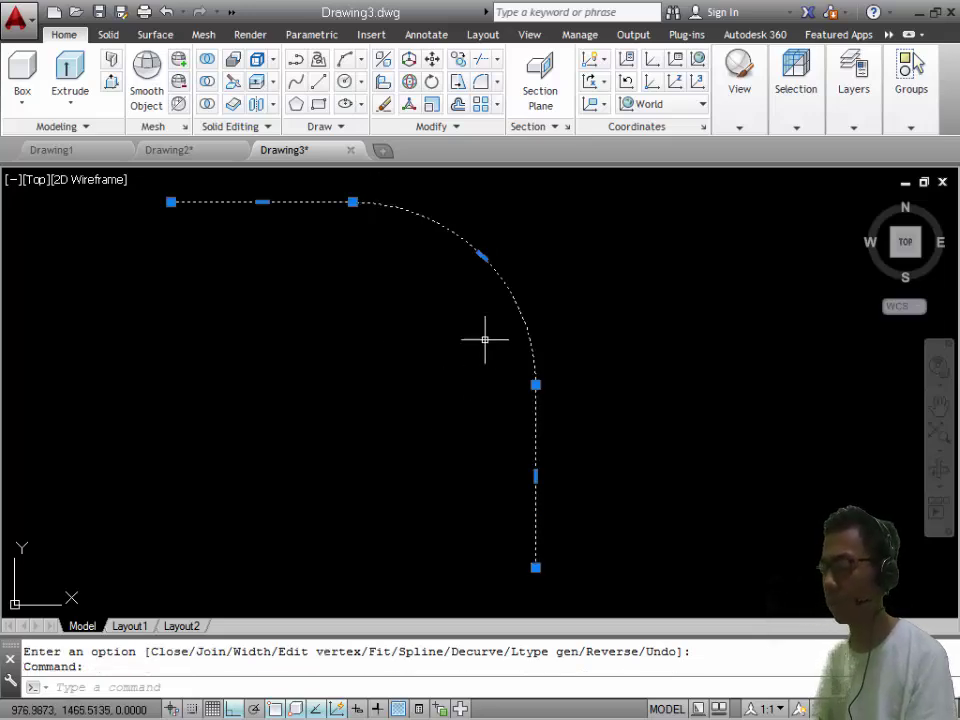
pyautogui.press('Escape')
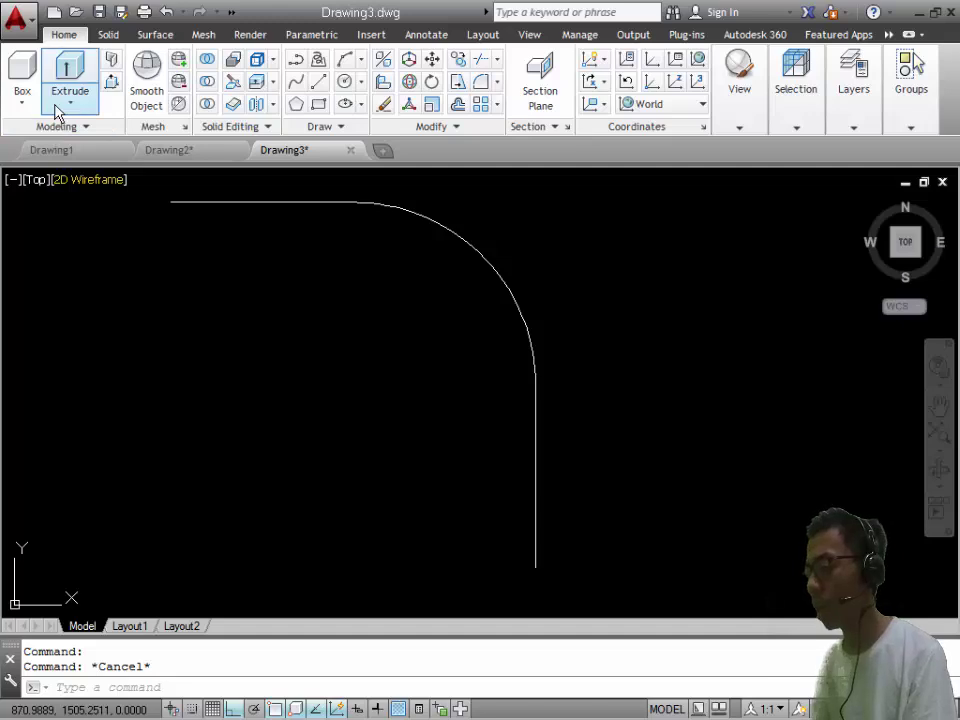
# - Draw circles of diameter 30 and 25 sharing one centre to the right of the path
pyautogui.click(346, 82)
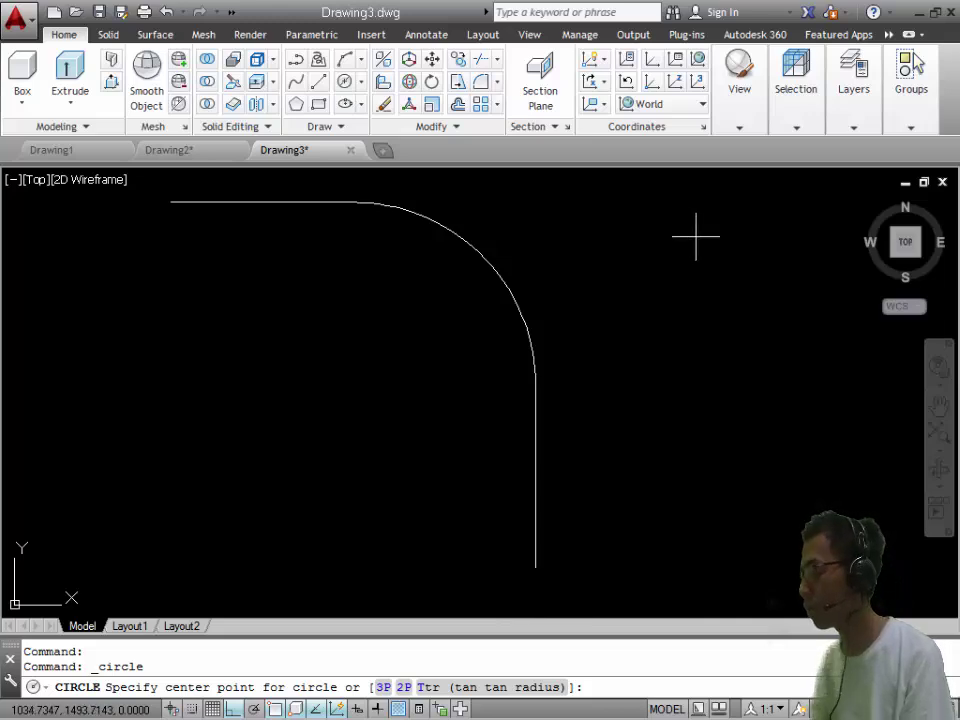
pyautogui.click(696, 237)
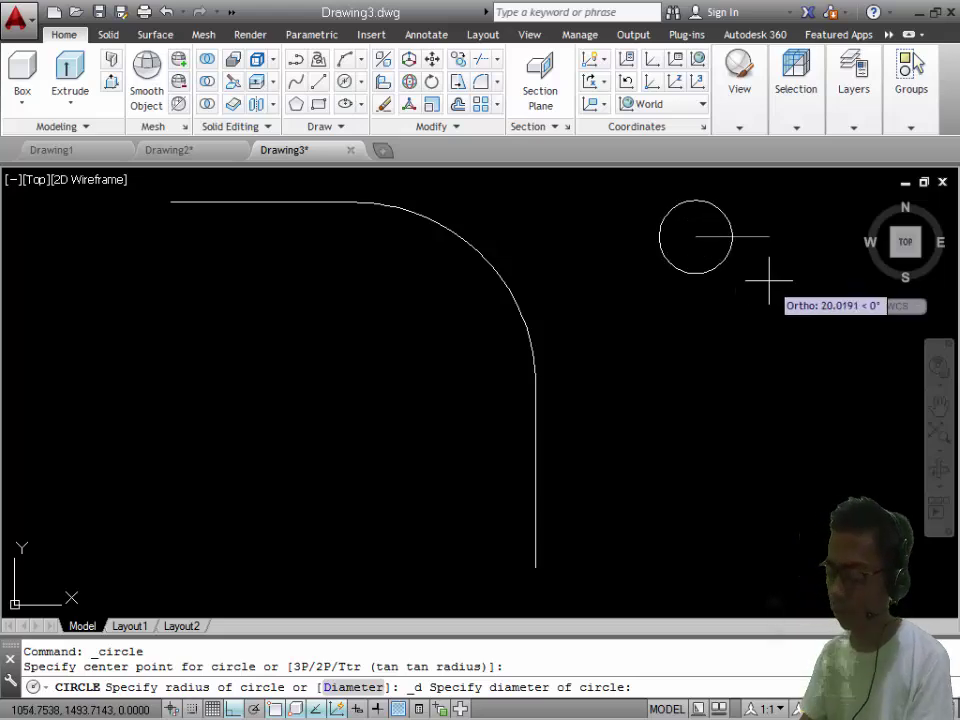
pyautogui.write('30')
pyautogui.press('Return')
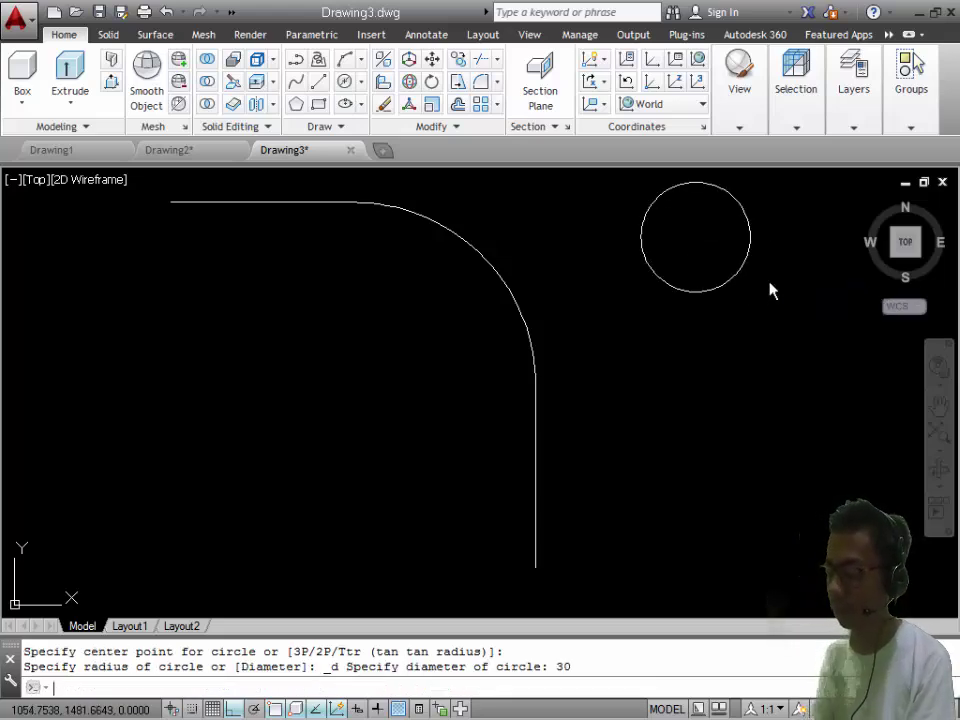
pyautogui.click(344, 81)
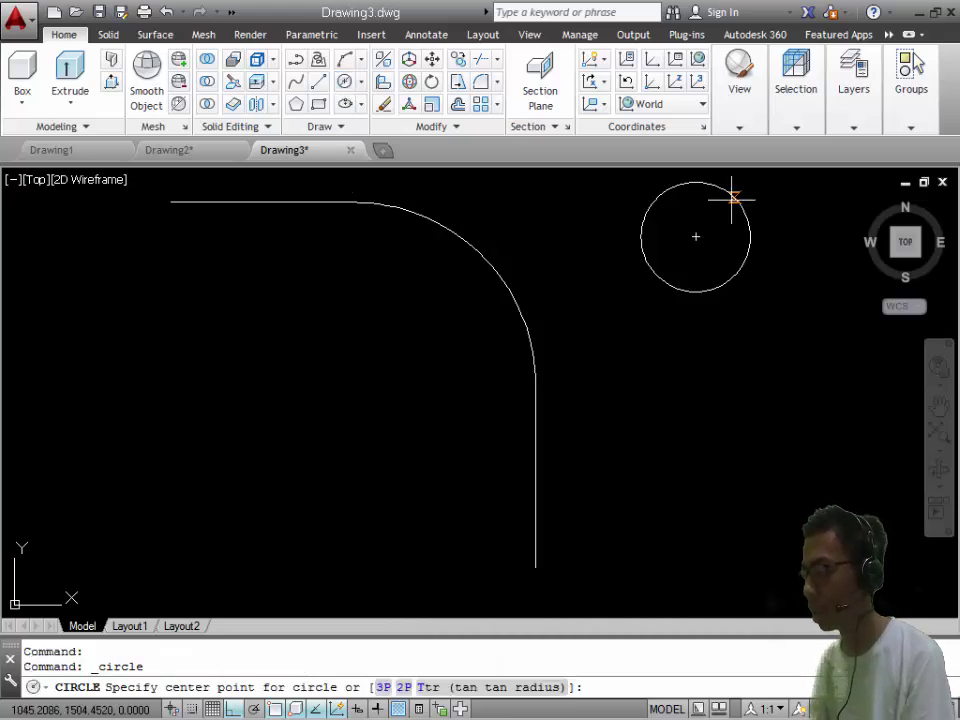
pyautogui.click(696, 237)
pyautogui.write('25')
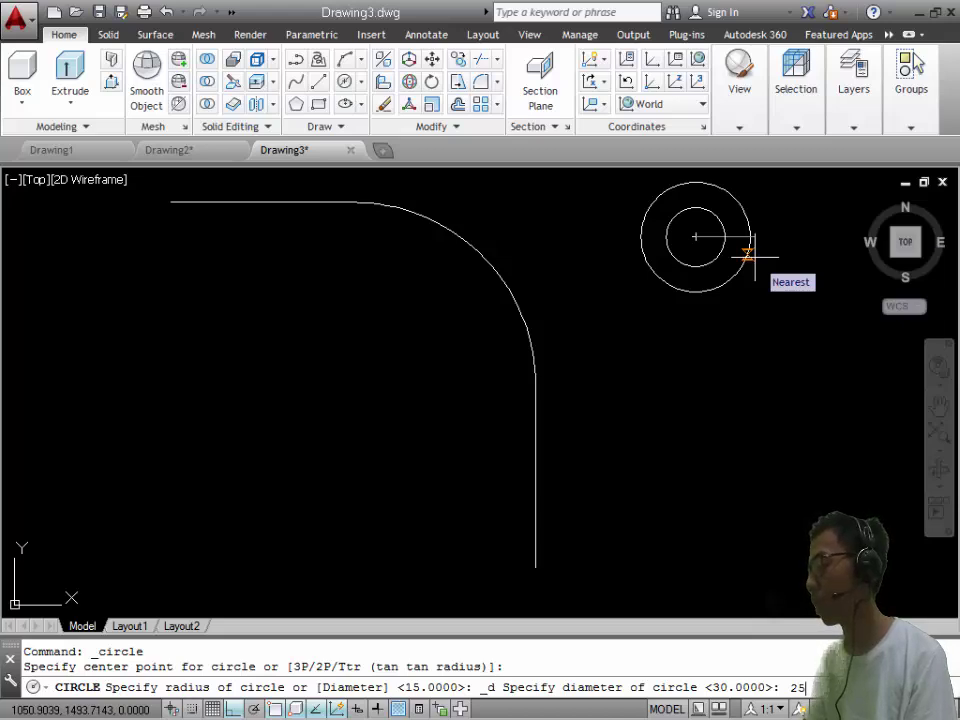
pyautogui.press('Return')
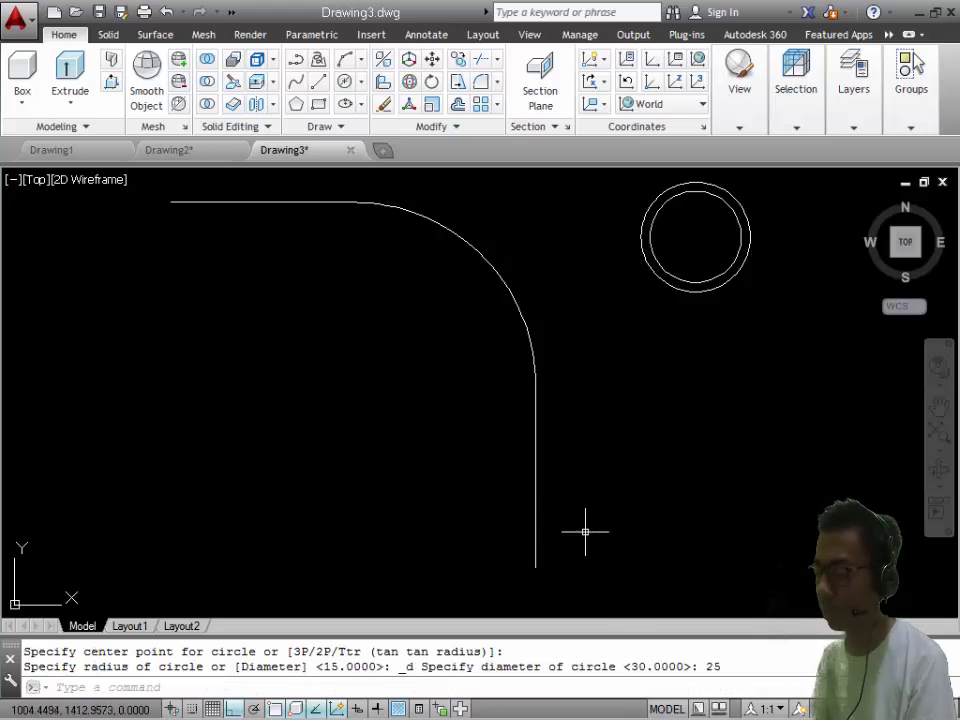
pyautogui.scroll(-2, 566, 321)
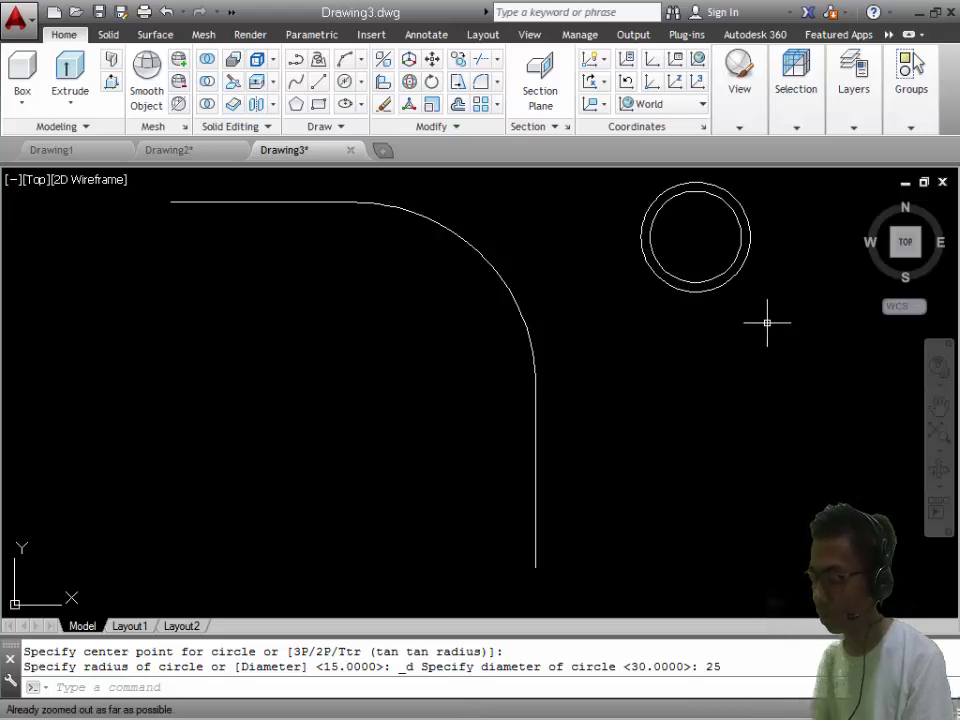
pyautogui.click(746, 267)
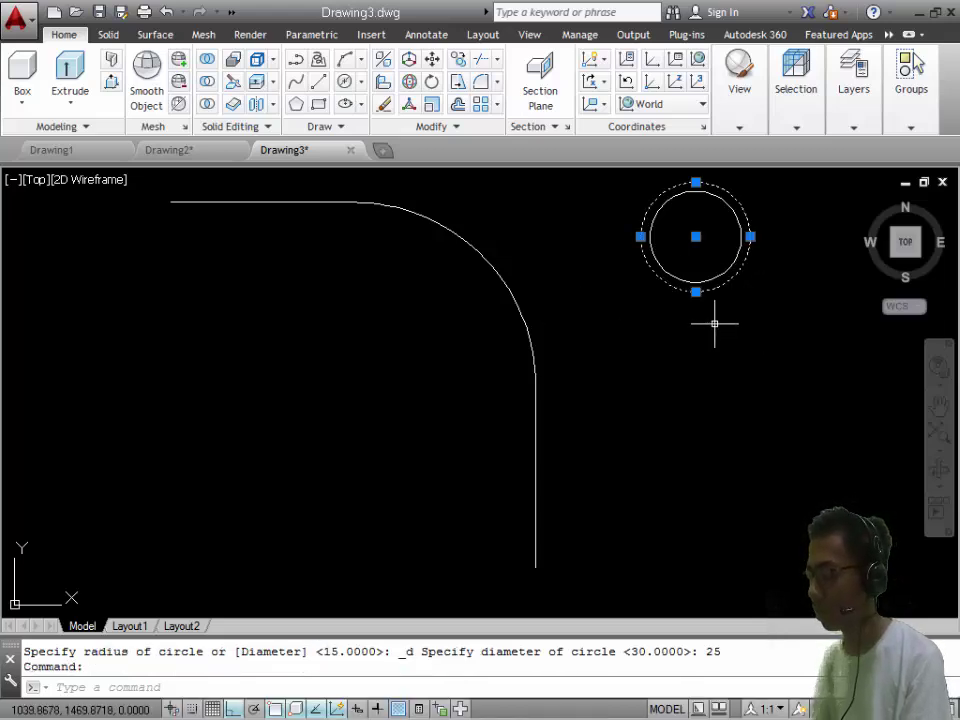
pyautogui.press('Escape')
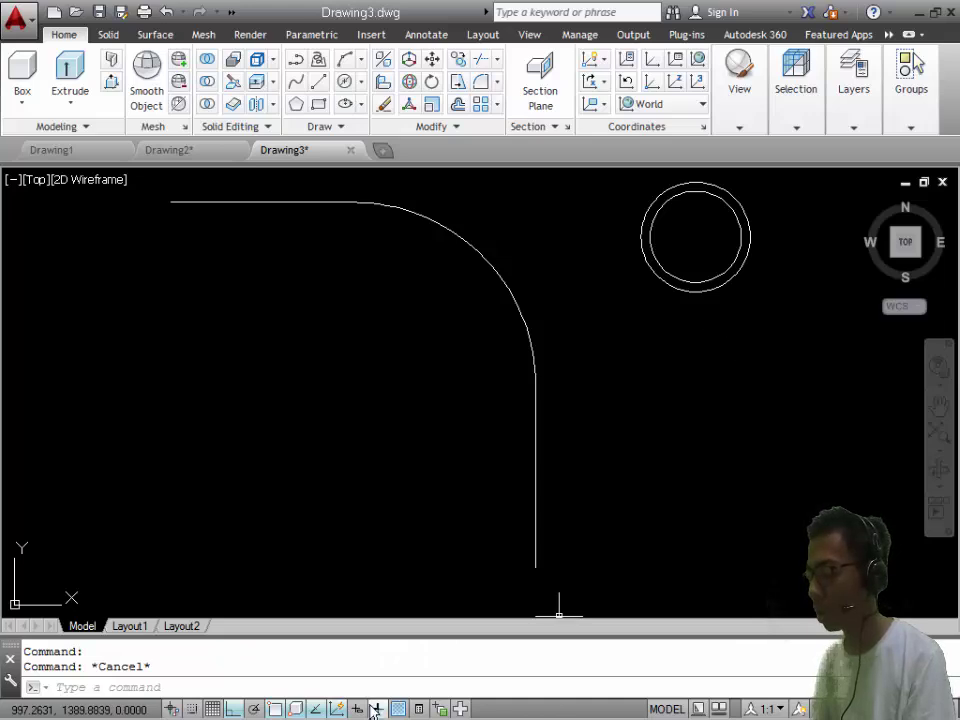
# - Sweep the 30 and 25 diameter circles along the L-shaped polyline path
pyautogui.write('a')
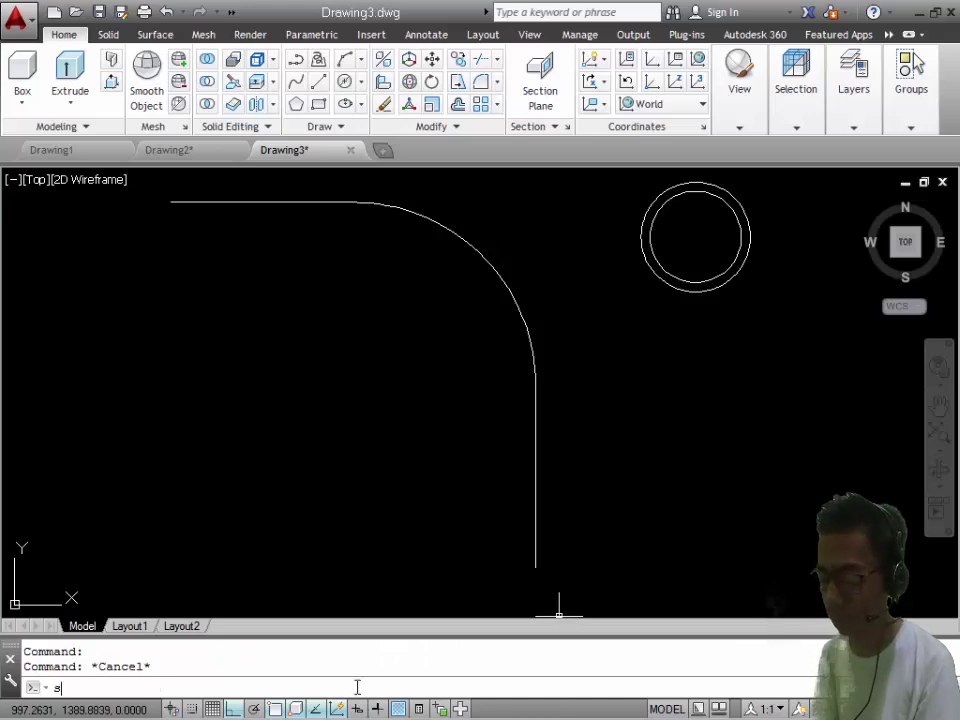
pyautogui.write('weep')
pyautogui.press('Return')
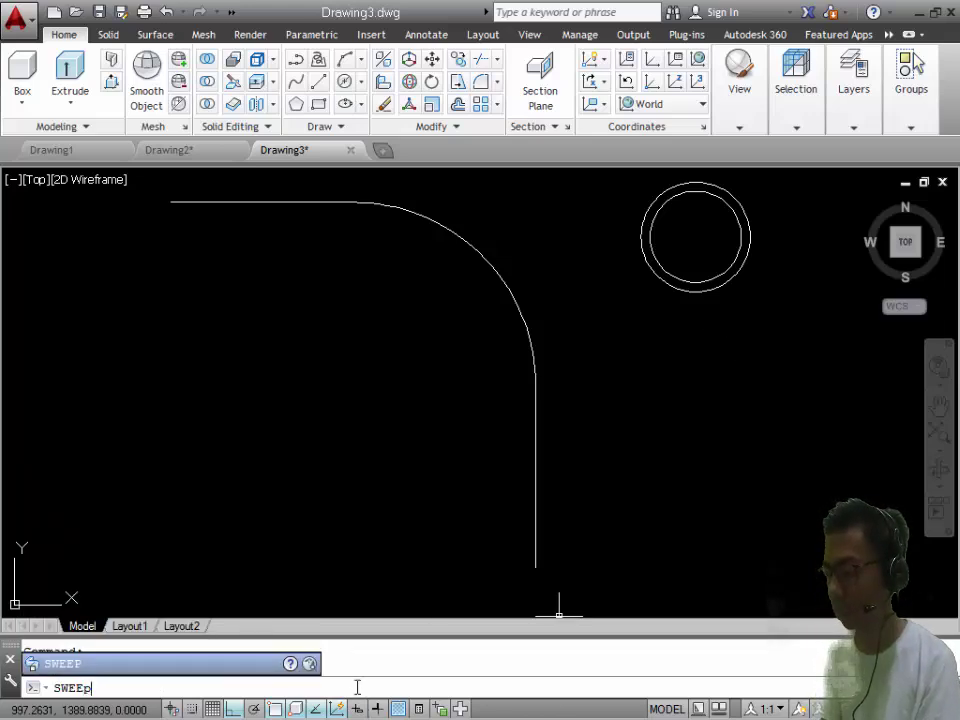
pyautogui.press('Return')
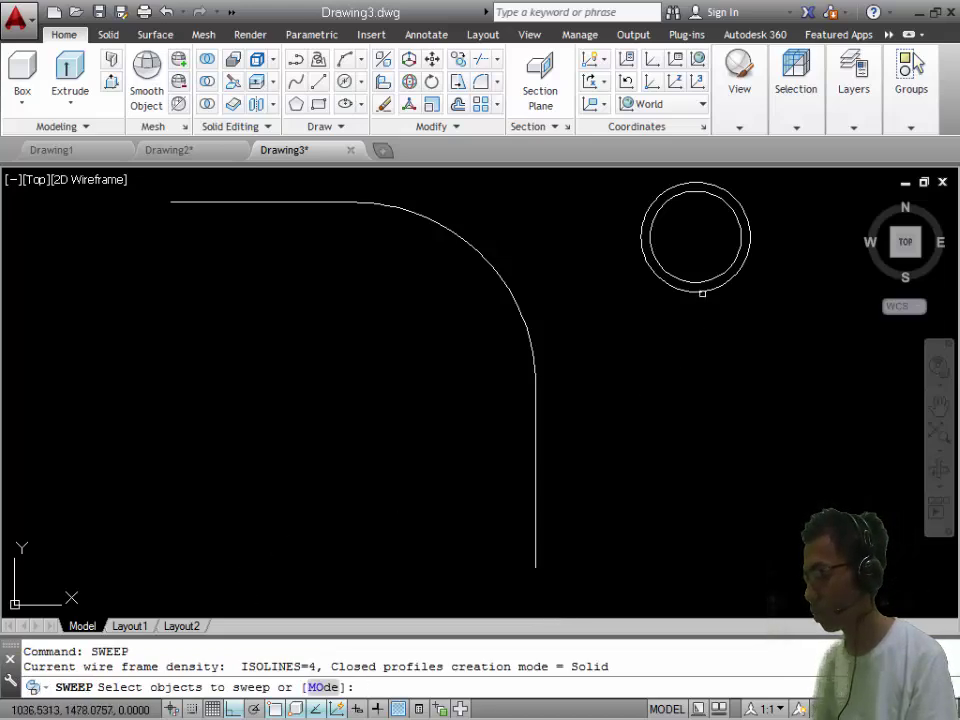
pyautogui.click(701, 287)
pyautogui.click(701, 281)
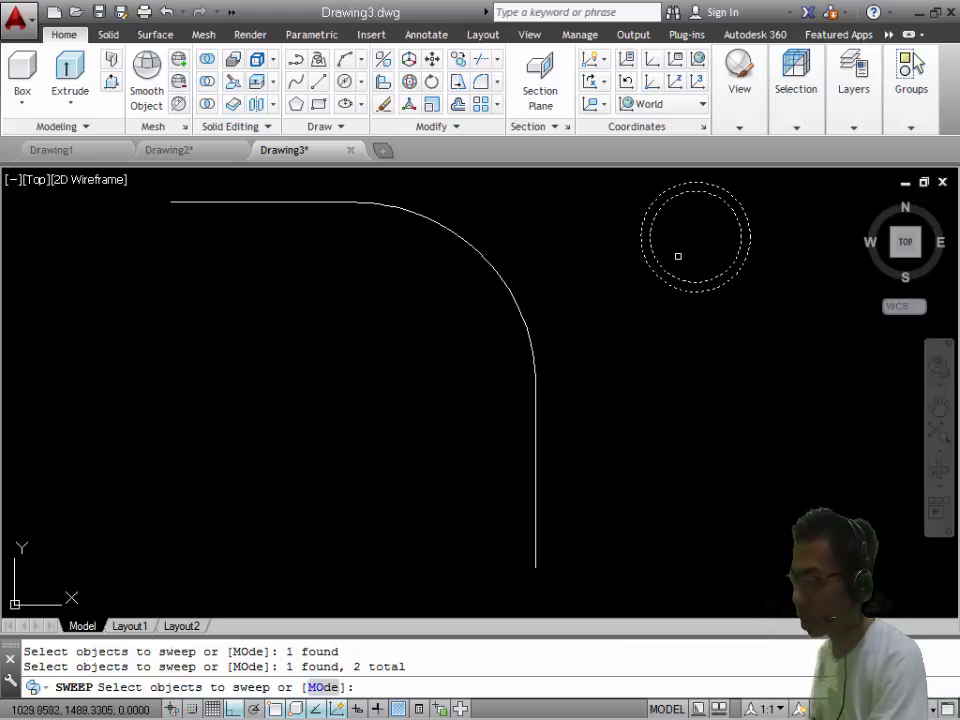
pyautogui.press('Return')
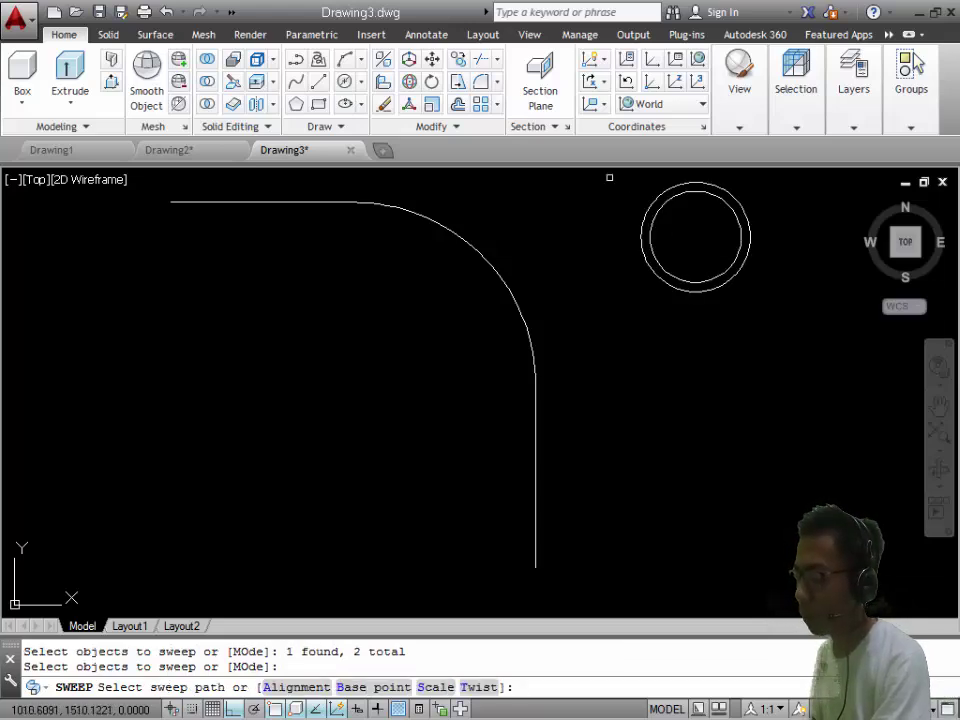
pyautogui.click(522, 321)
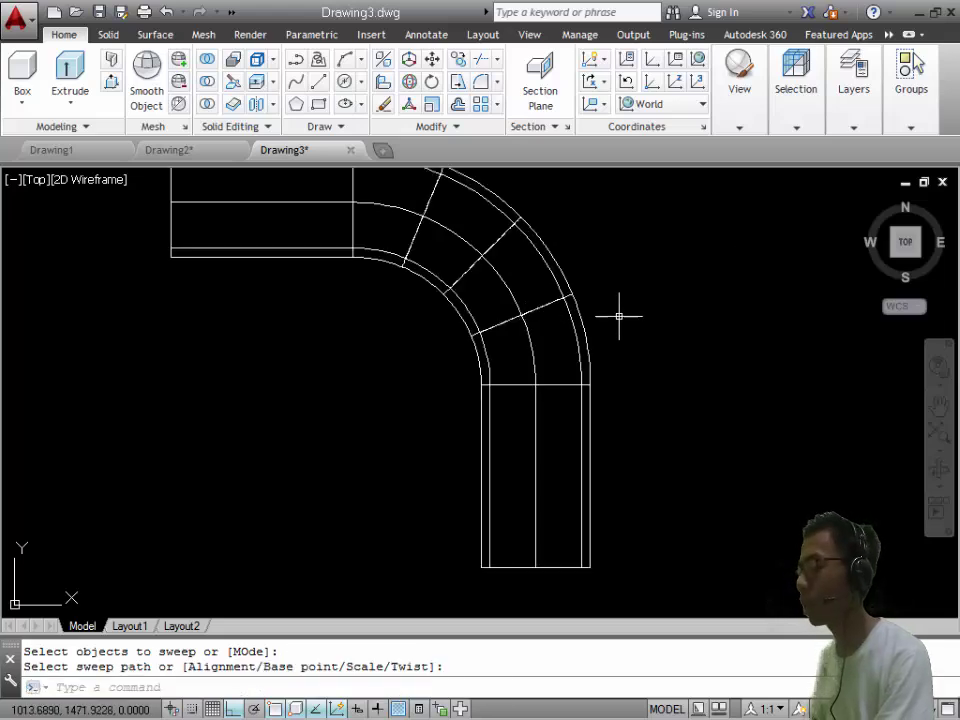
pyautogui.scroll(-1, 619, 319)
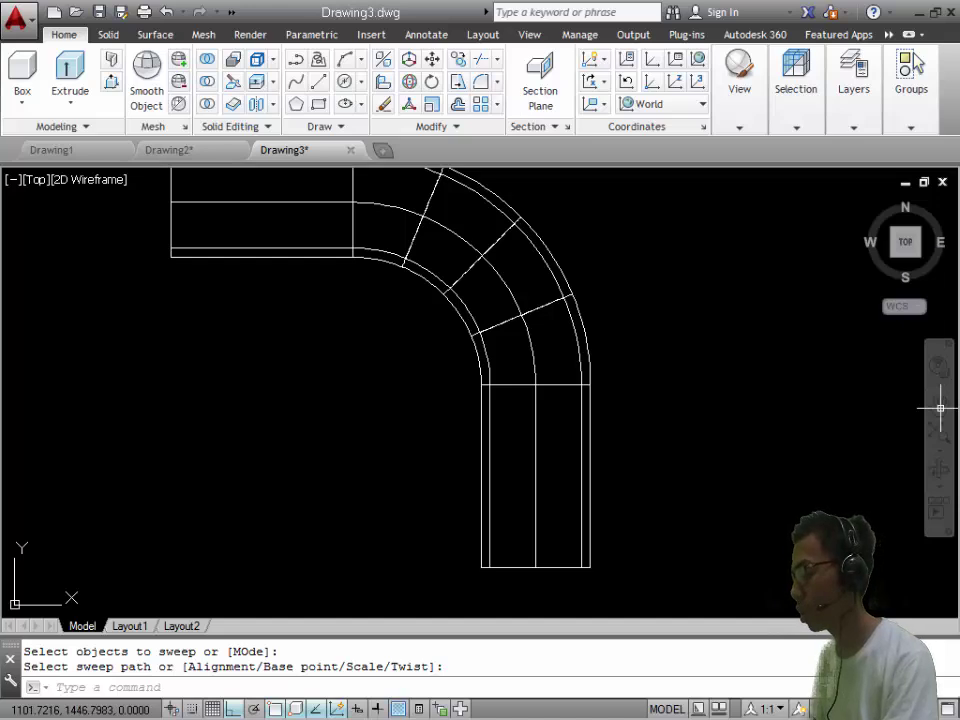
pyautogui.press('Escape')
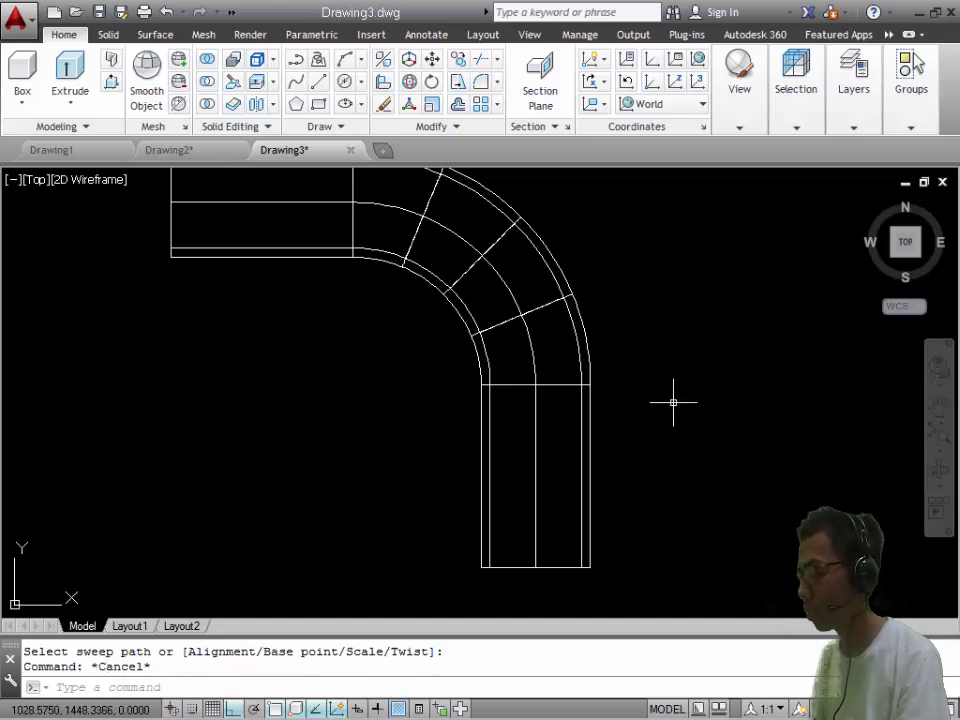
pyautogui.scroll(3, 600, 378)
pyautogui.scroll(-3, 627, 370)
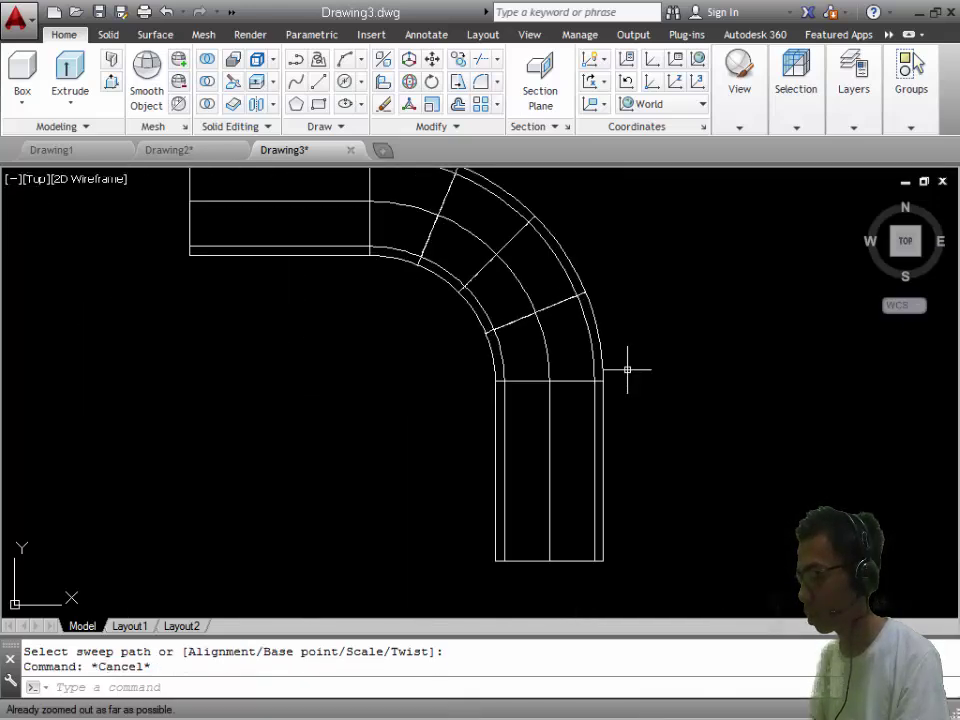
pyautogui.scroll(2, 627, 370)
pyautogui.scroll(-2, 790, 375)
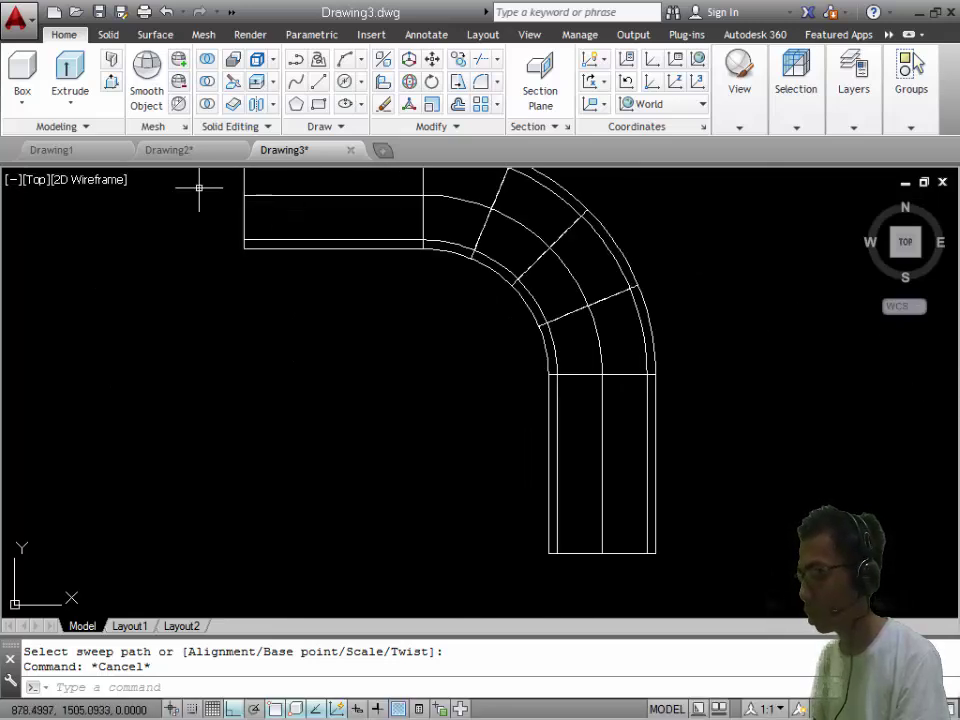
pyautogui.click(190, 151)
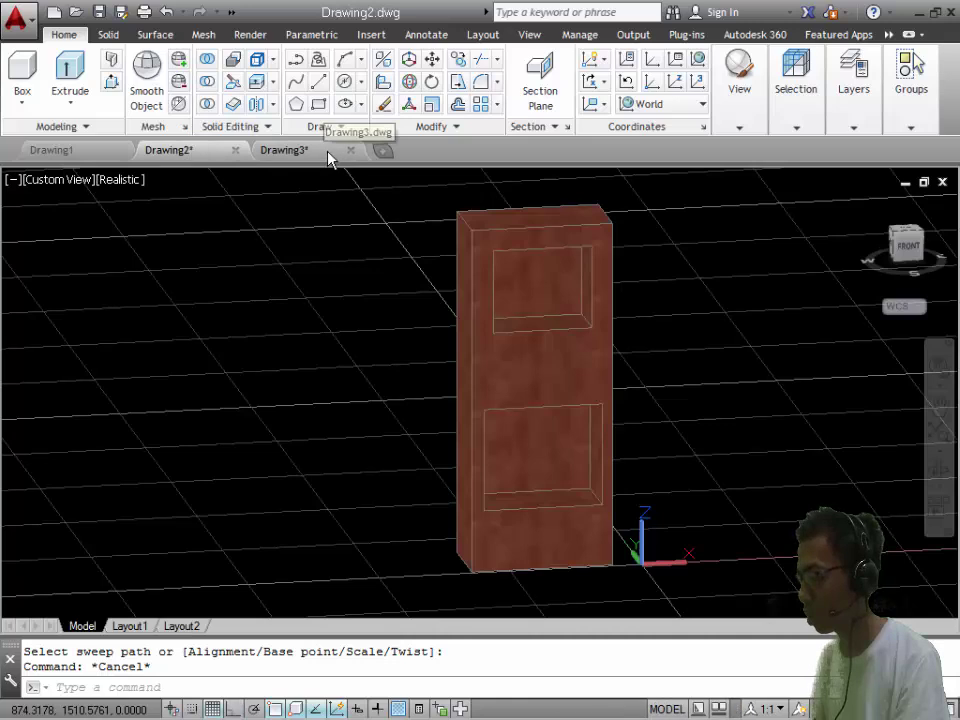
pyautogui.click(328, 152)
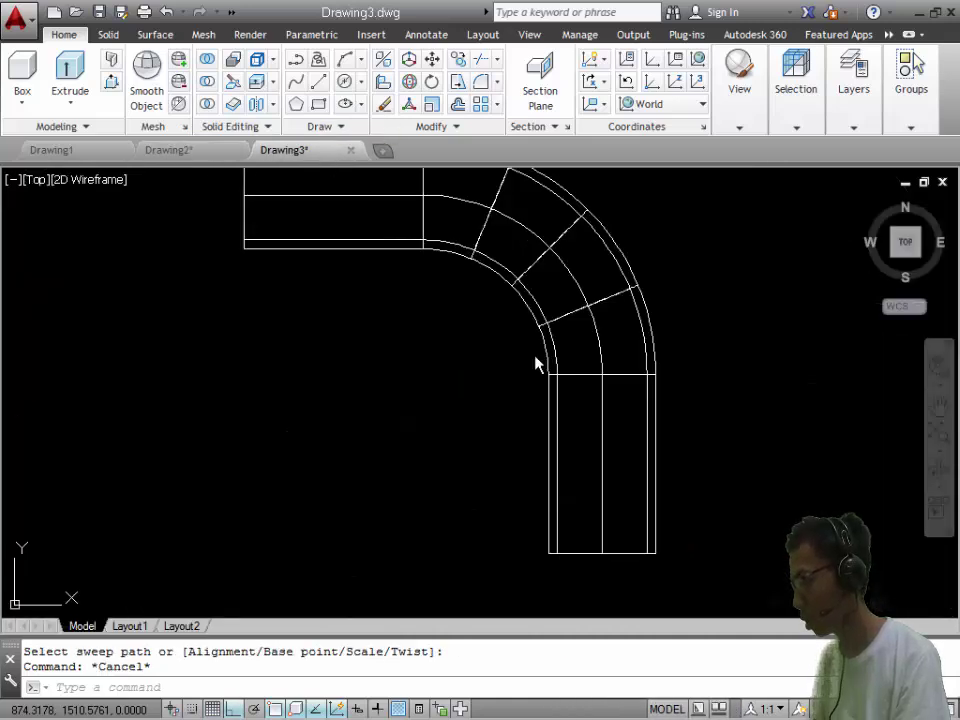
pyautogui.click(940, 405)
pyautogui.moveTo(760, 334); pyautogui.dragTo(700, 384)
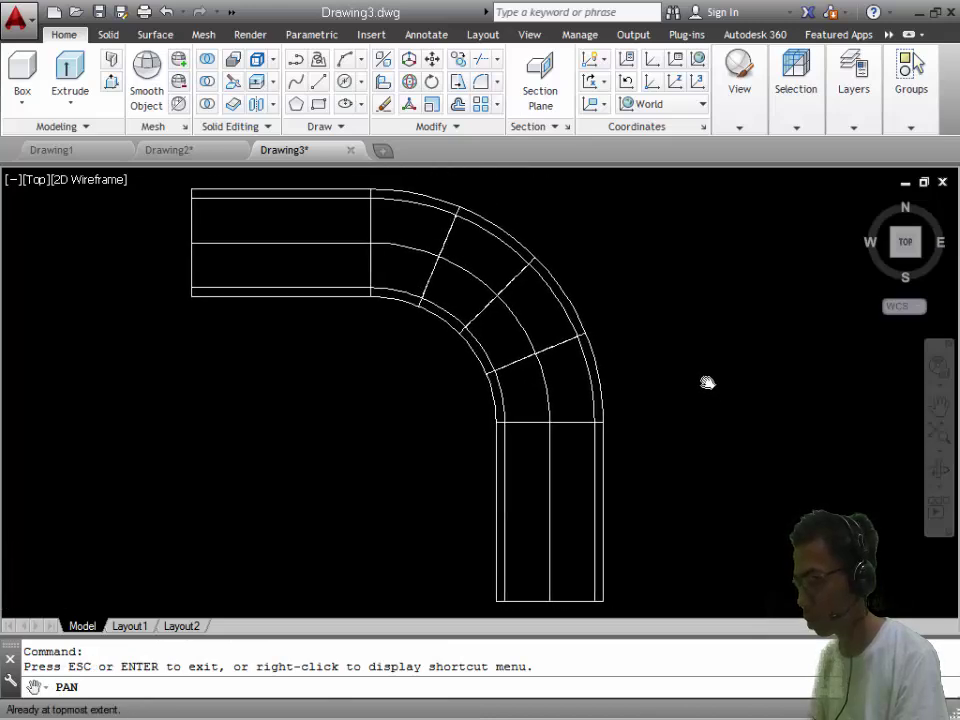
pyautogui.press('Escape')
pyautogui.write('SU')
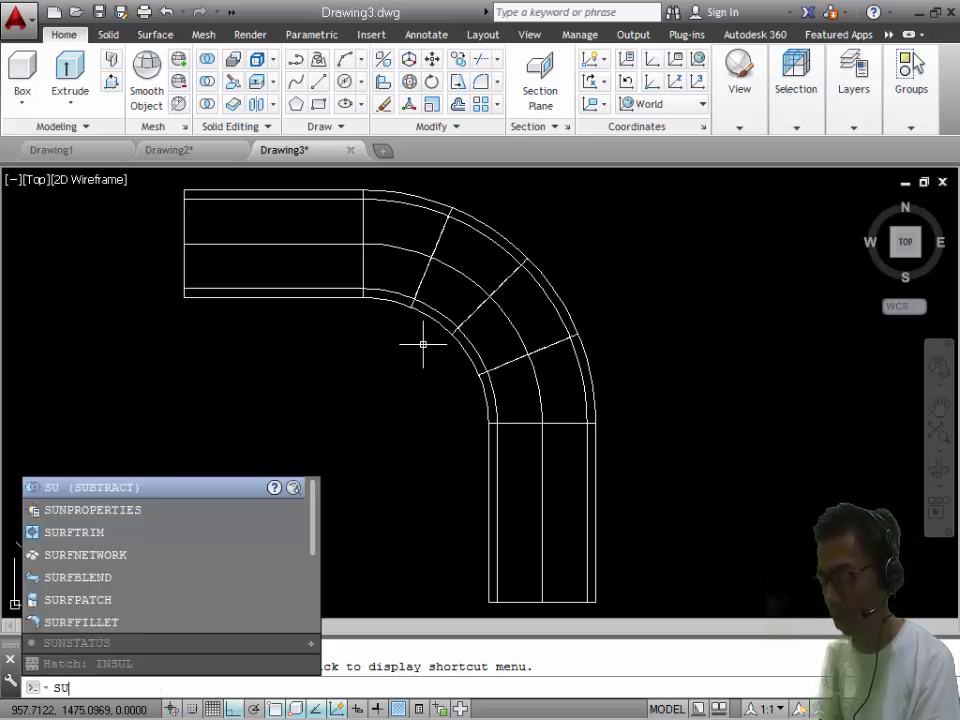
# - With SUBTRACT, keep the outer swept tube and remove the inner tube from it
pyautogui.press('Return')
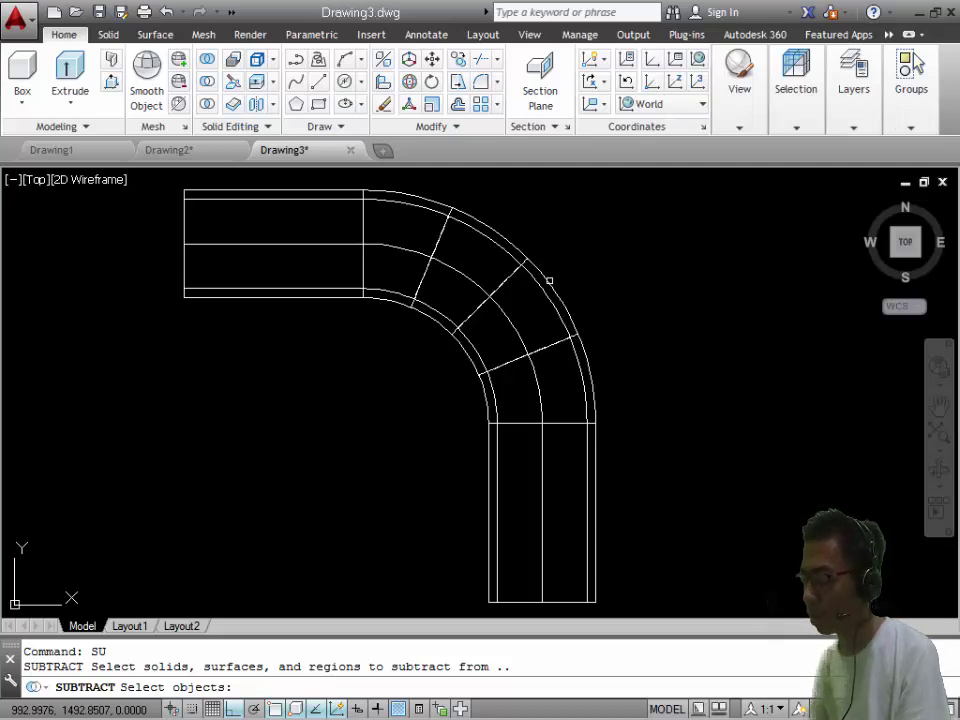
pyautogui.click(549, 281)
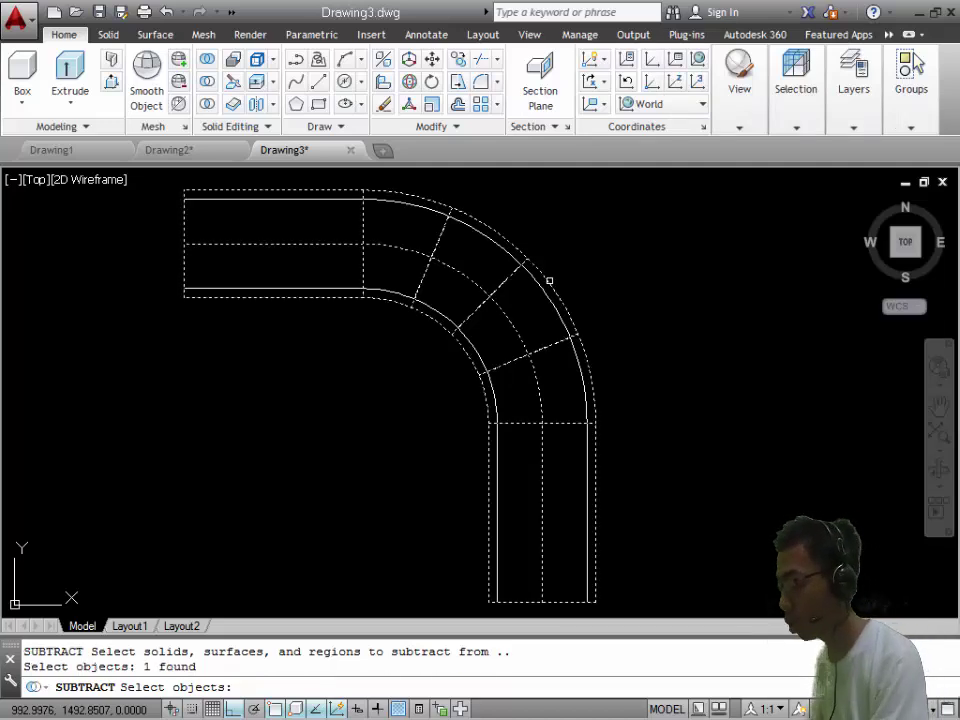
pyautogui.press('Return')
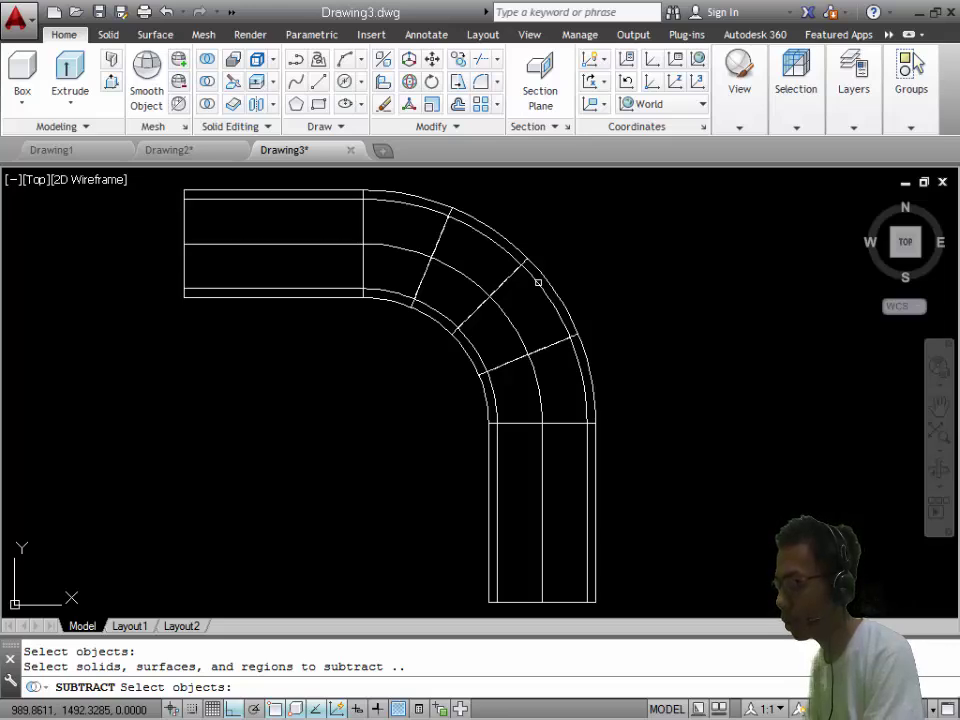
pyautogui.click(538, 283)
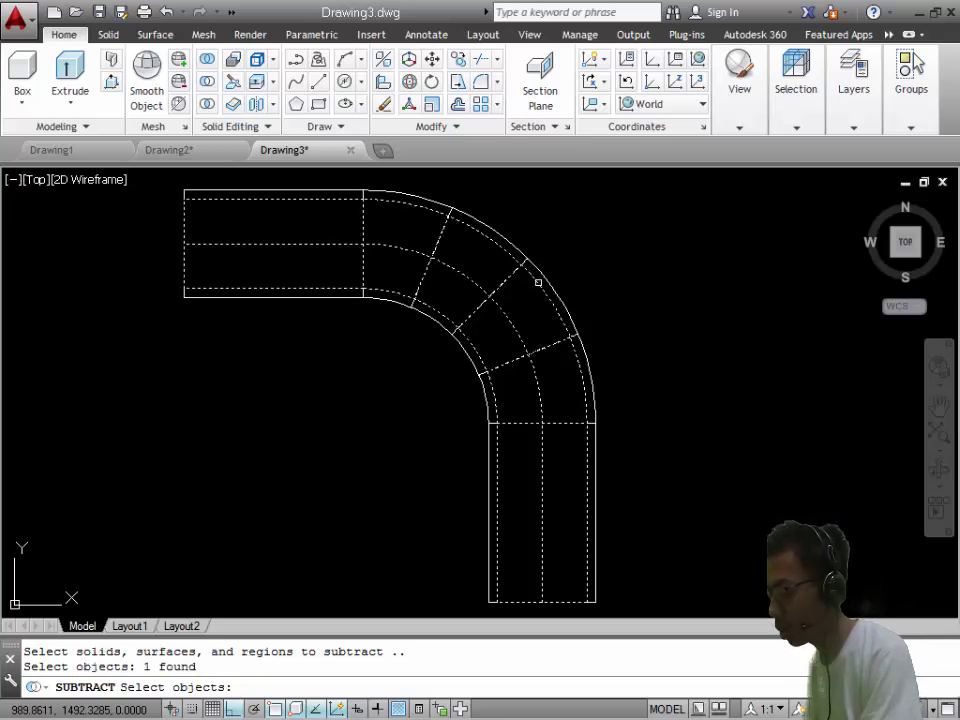
pyautogui.press('Return')
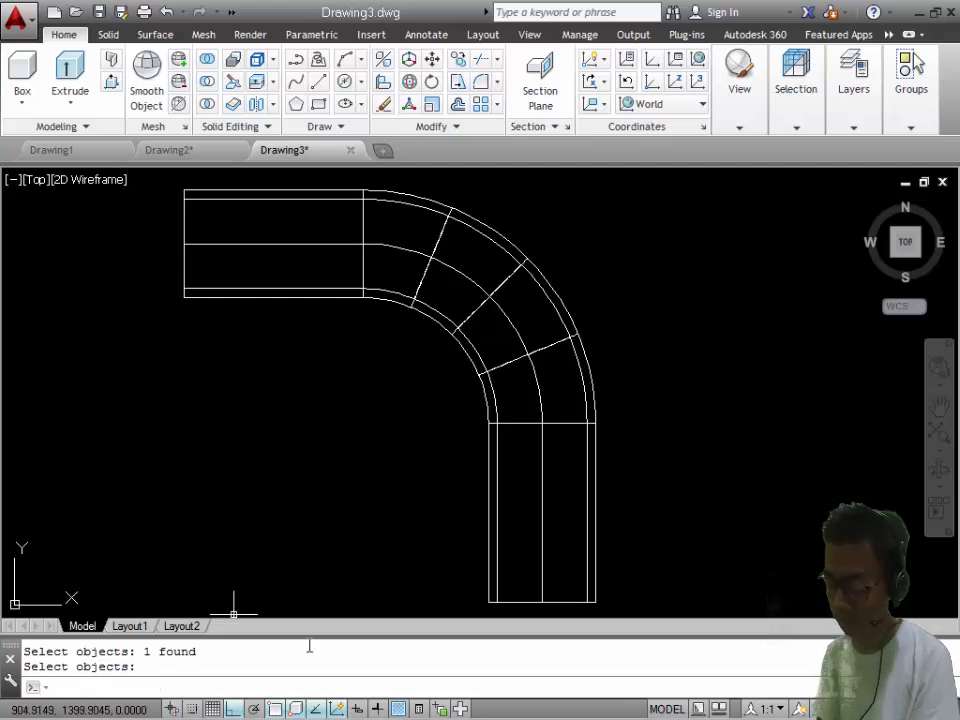
# - With DDVPOINT, set the viewpoint to 315° from the X axis and 30° from the XY plane
pyautogui.write('ddvpoint')
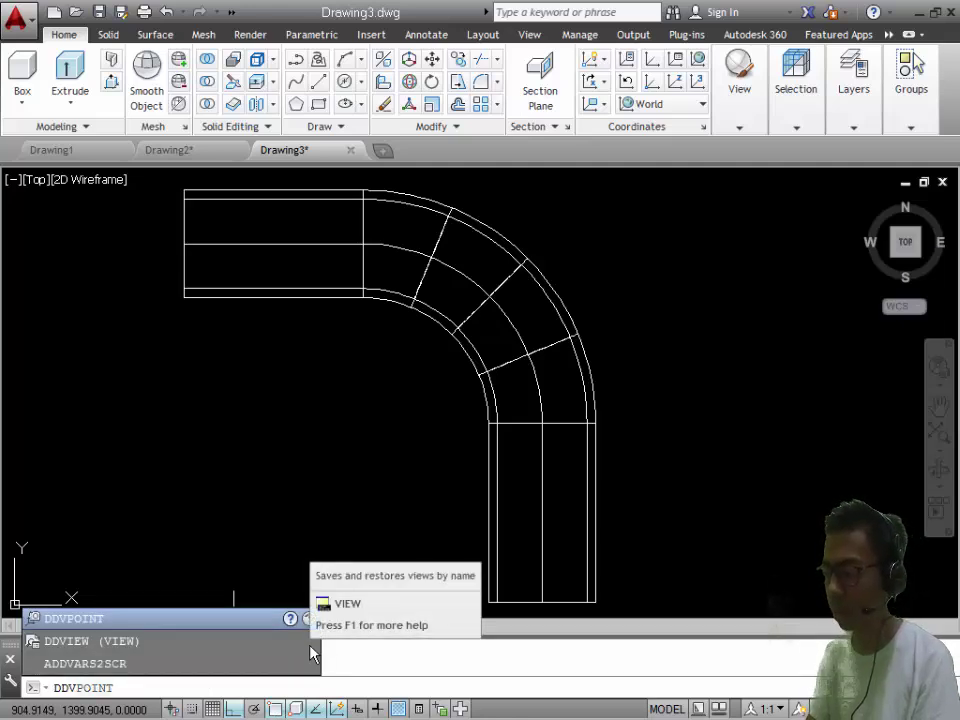
pyautogui.press('Return')
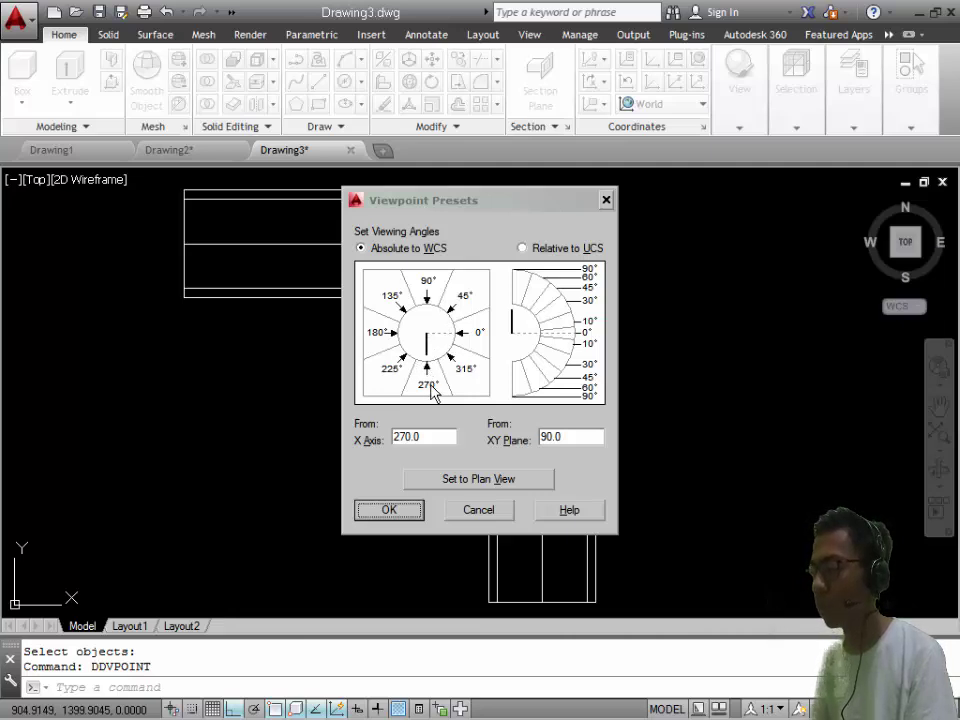
pyautogui.click(431, 363)
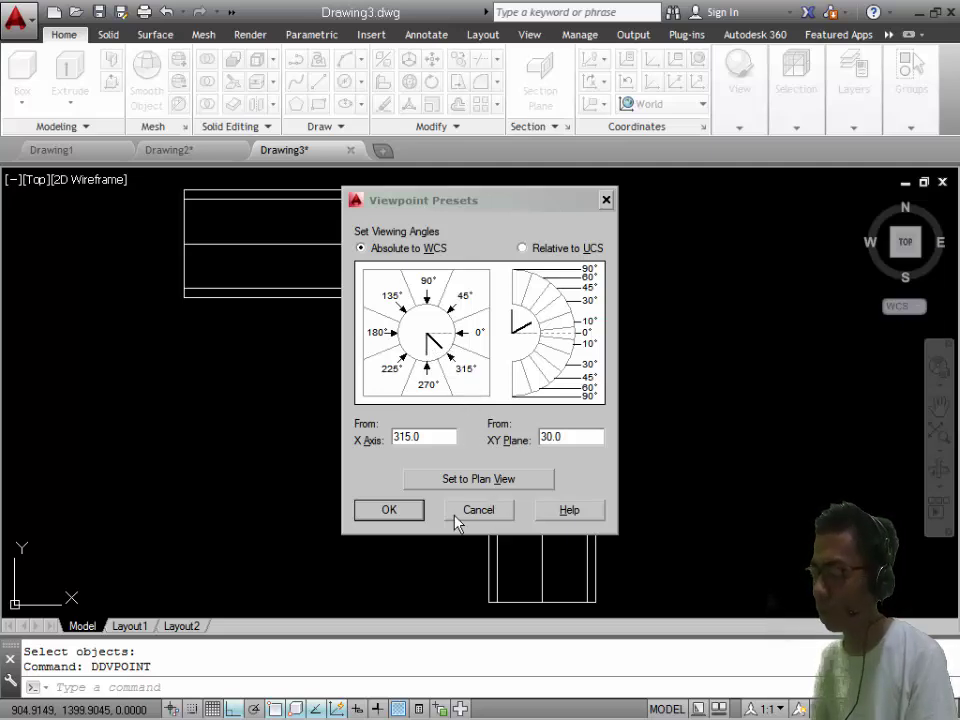
pyautogui.click(400, 512)
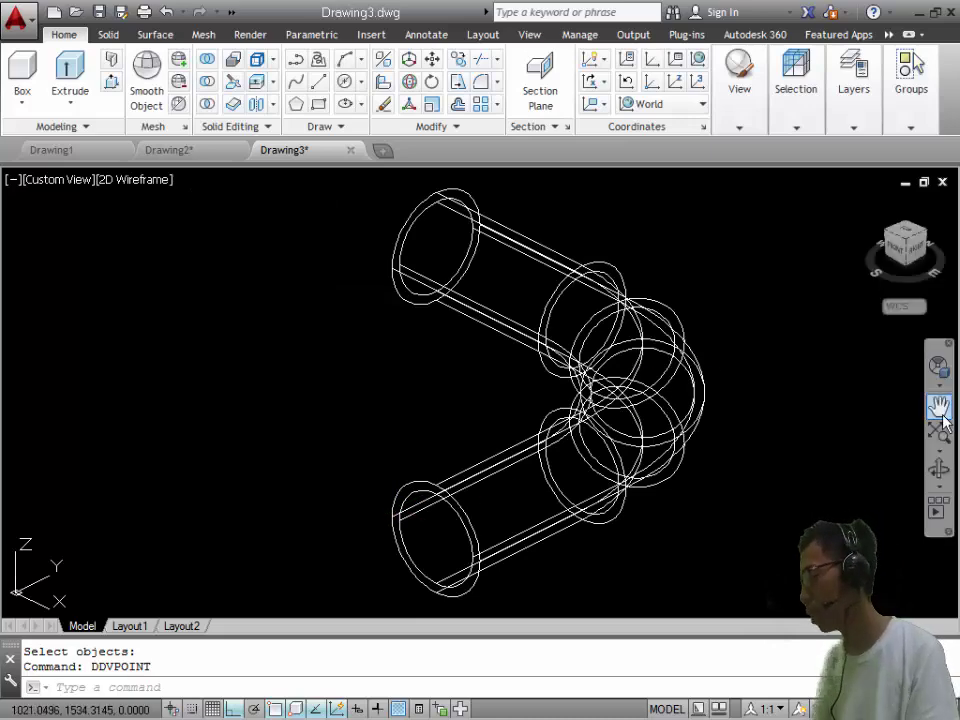
# - Nudge the pipe slightly within the view and shade it in the Conceptual visual style
pyautogui.click(940, 410)
pyautogui.moveTo(786, 429)
pyautogui.mouseDown()
pyautogui.moveTo(797, 375)
pyautogui.moveTo(769, 444)
pyautogui.mouseUp()
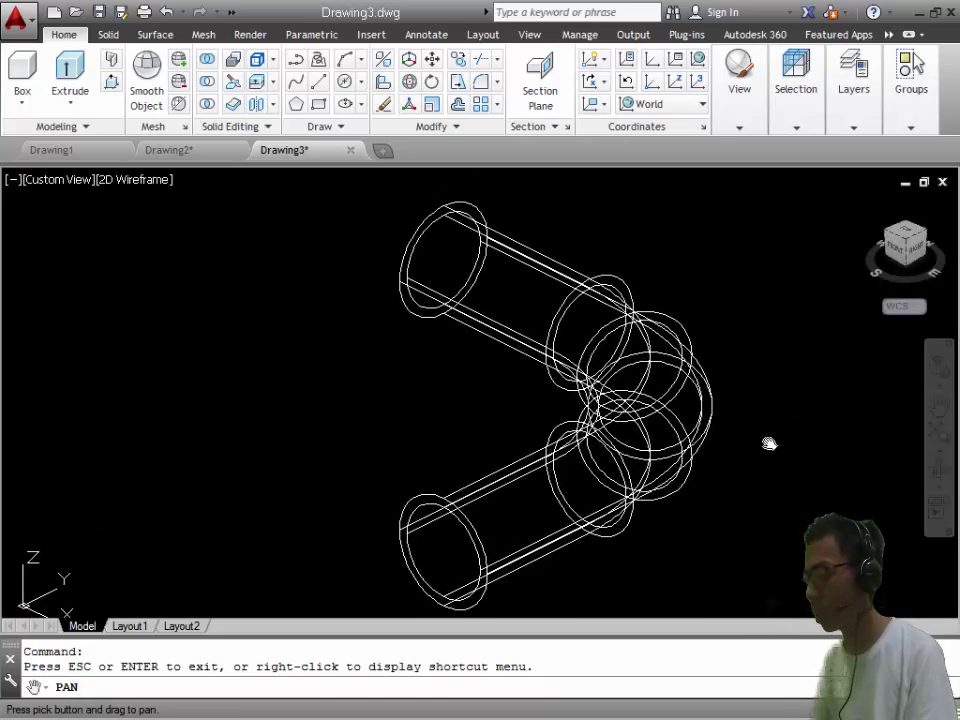
pyautogui.press('Escape')
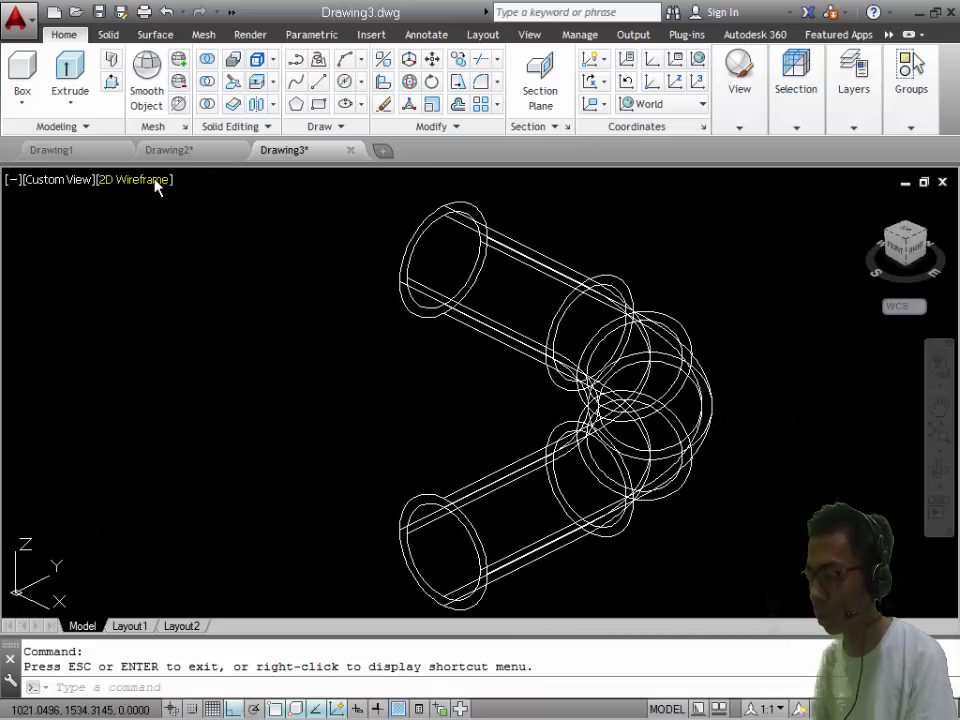
pyautogui.click(157, 186)
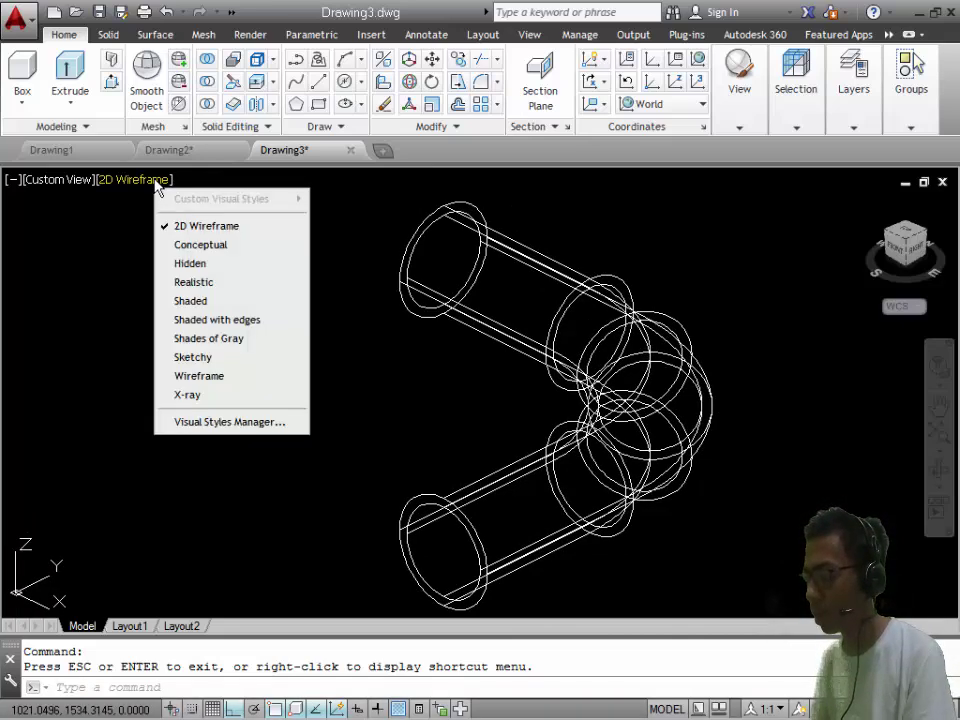
pyautogui.click(212, 246)
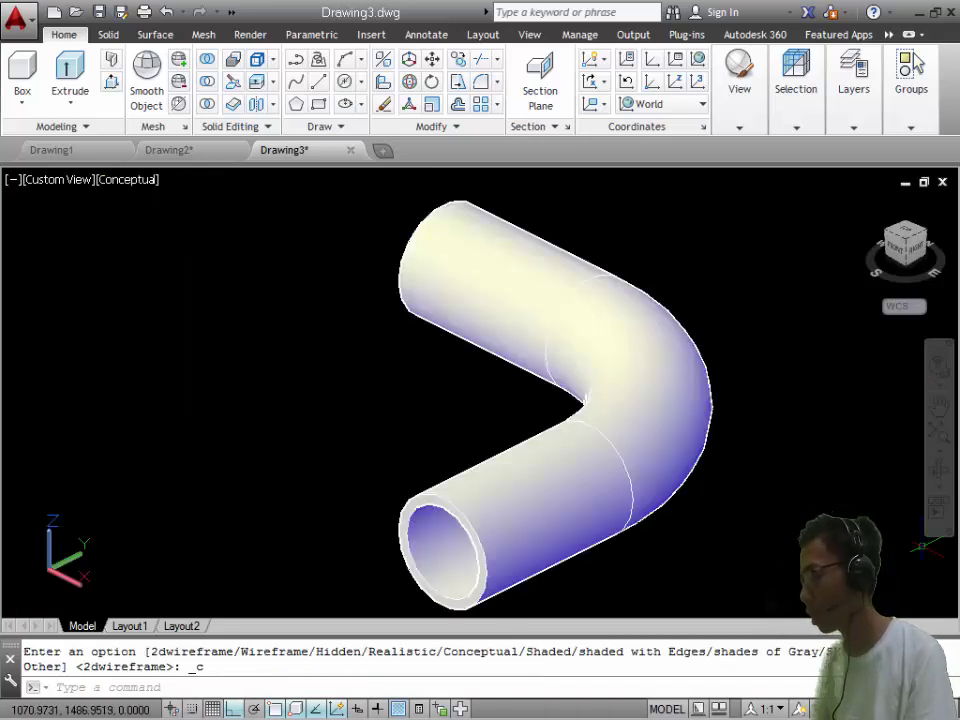
# - Orbit the pipe to a front view and switch its shading to the Realistic visual style
pyautogui.click(937, 467)
pyautogui.moveTo(857, 506)
pyautogui.mouseDown()
pyautogui.moveTo(872, 414)
pyautogui.moveTo(928, 455)
pyautogui.moveTo(840, 471)
pyautogui.moveTo(561, 407)
pyautogui.moveTo(424, 458)
pyautogui.moveTo(354, 448)
pyautogui.moveTo(319, 559)
pyautogui.moveTo(437, 568)
pyautogui.moveTo(683, 411)
pyautogui.moveTo(814, 422)
pyautogui.moveTo(849, 508)
pyautogui.moveTo(898, 470)
pyautogui.mouseUp()
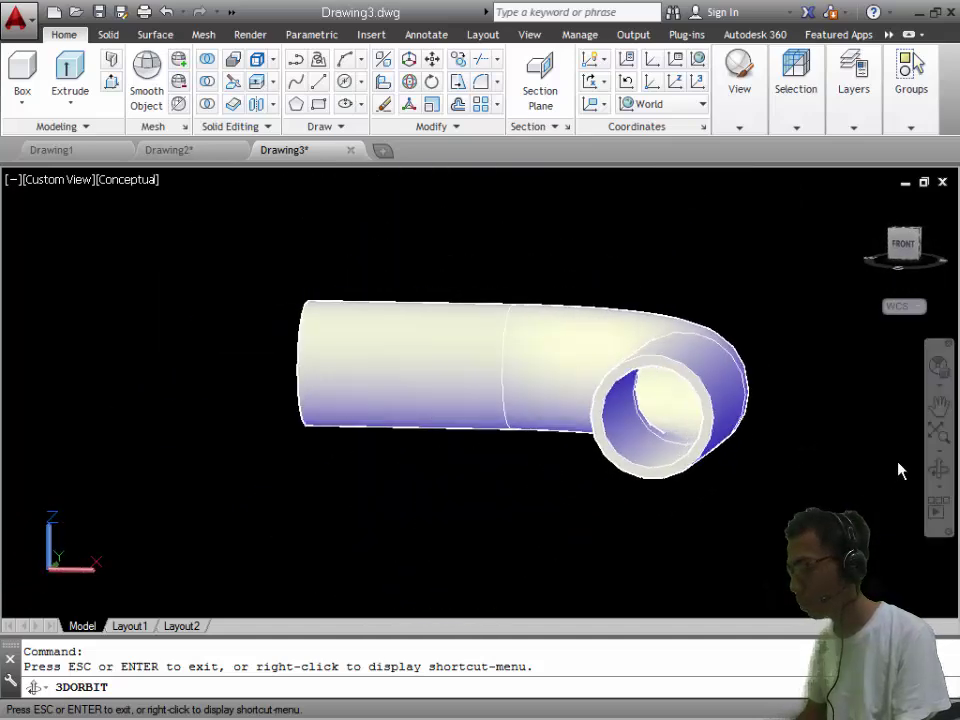
pyautogui.press('Escape')
pyautogui.click(128, 180)
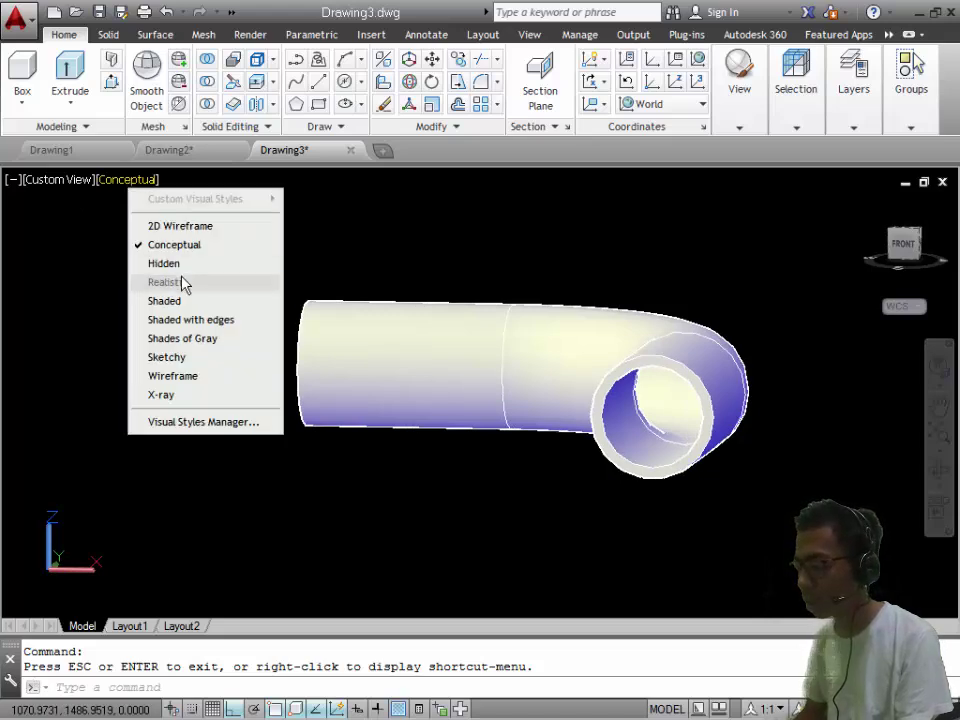
pyautogui.click(165, 282)
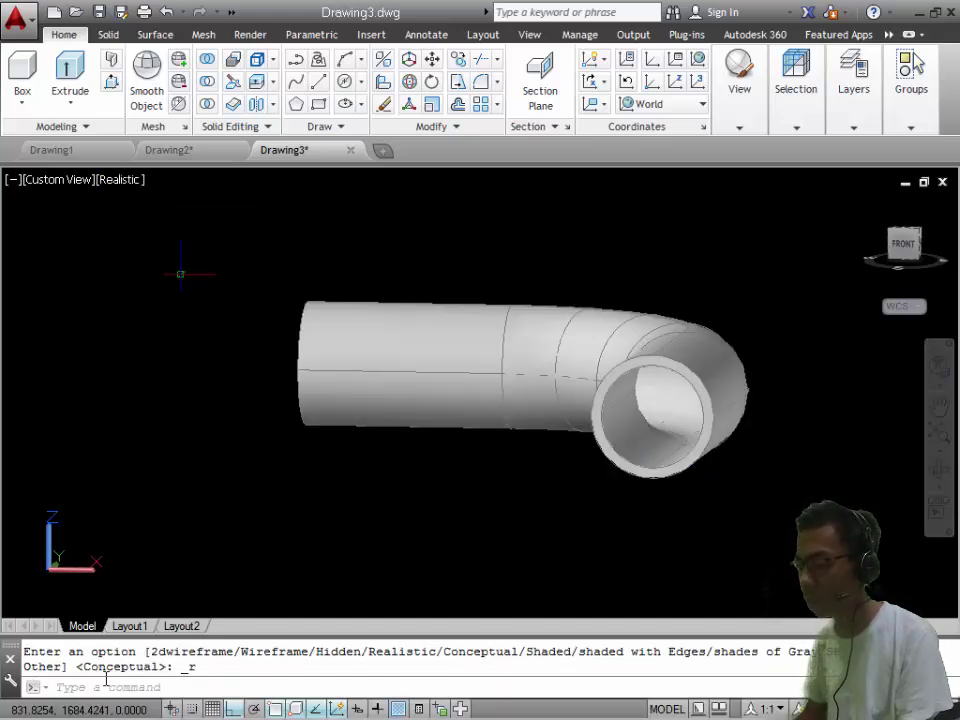
# - Filter the Materials Browser library to the Plastic category and apply a dark plastic to the pipe
pyautogui.write('ma')
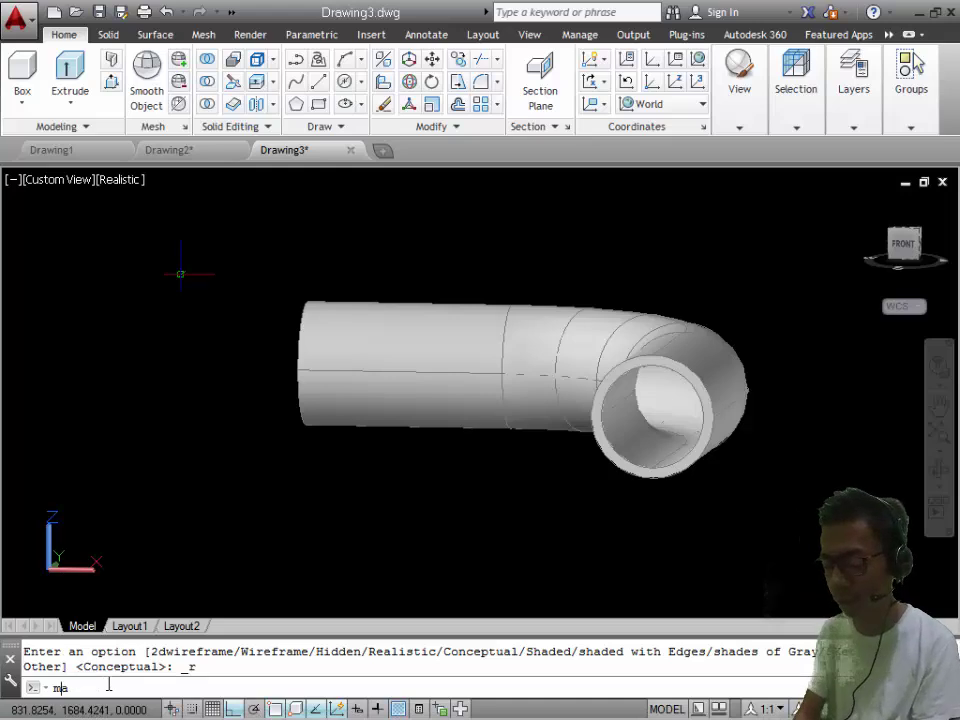
pyautogui.write('terials')
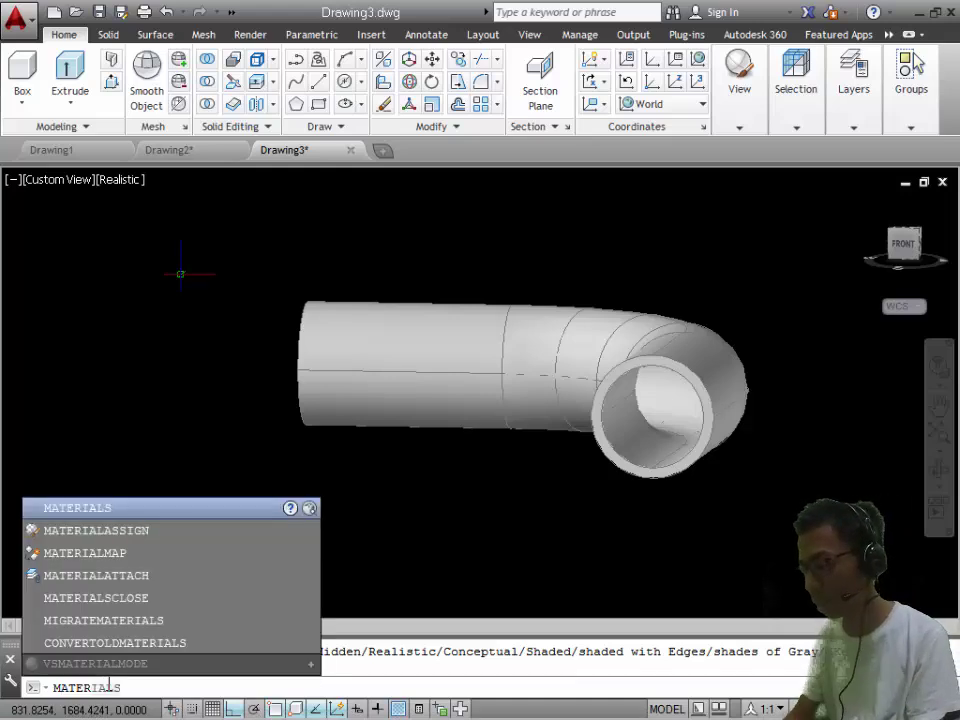
pyautogui.press('Return')
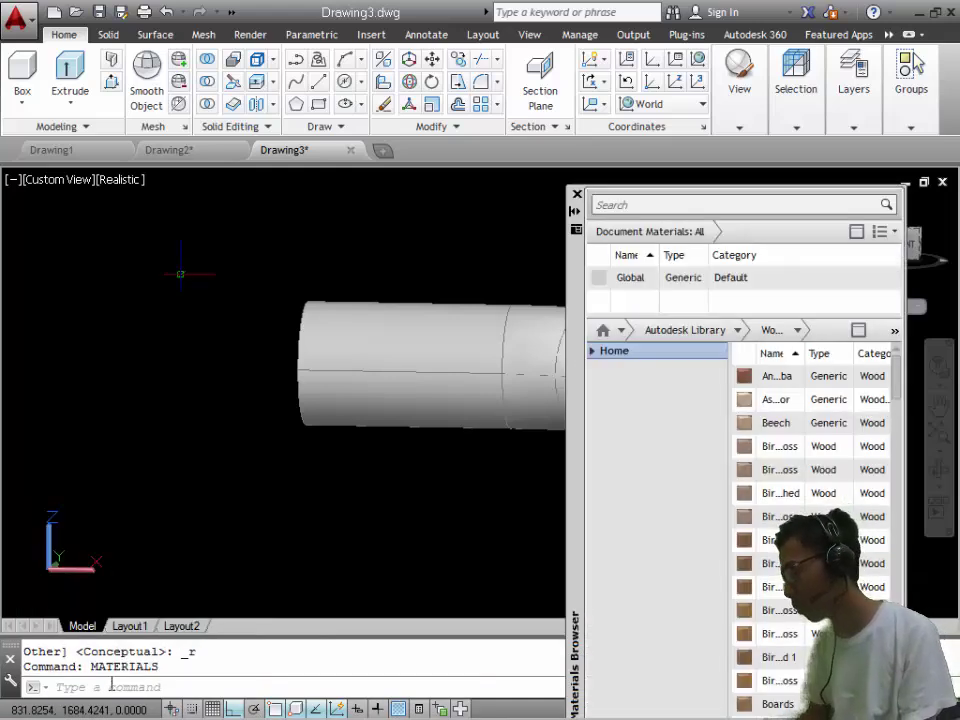
pyautogui.click(796, 332)
pyautogui.click(740, 332)
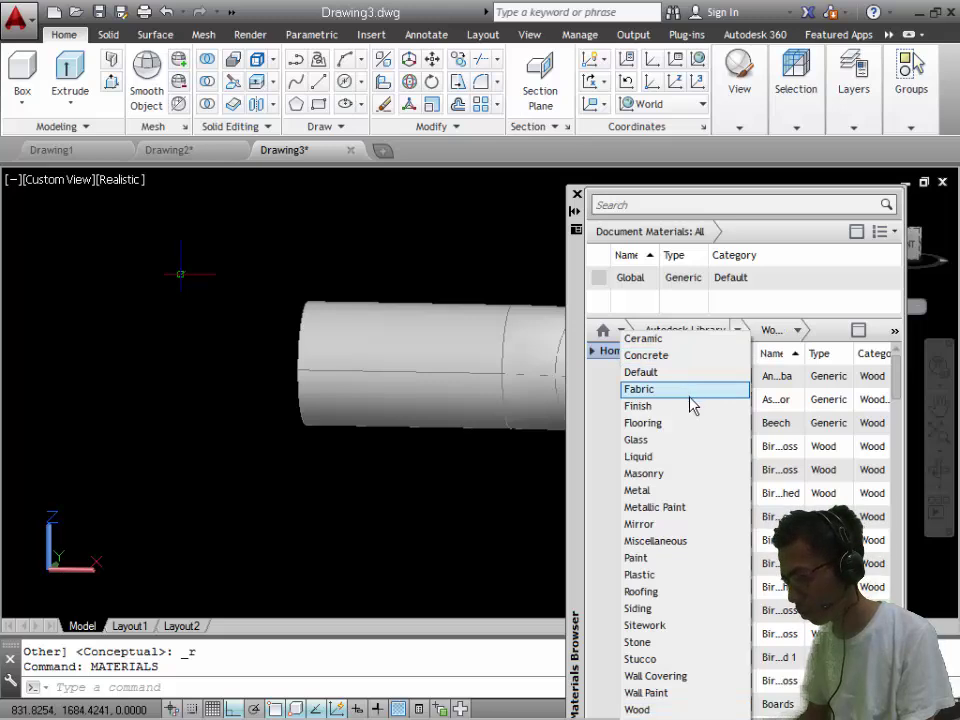
pyautogui.click(662, 575)
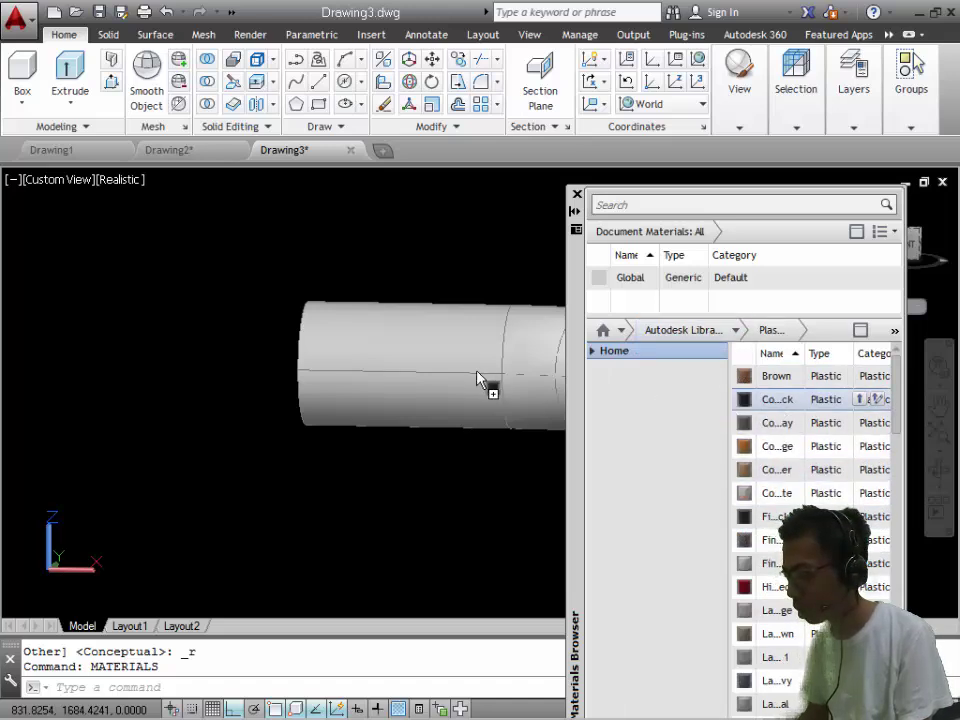
pyautogui.moveTo(483, 380); pyautogui.dragTo(484, 370)
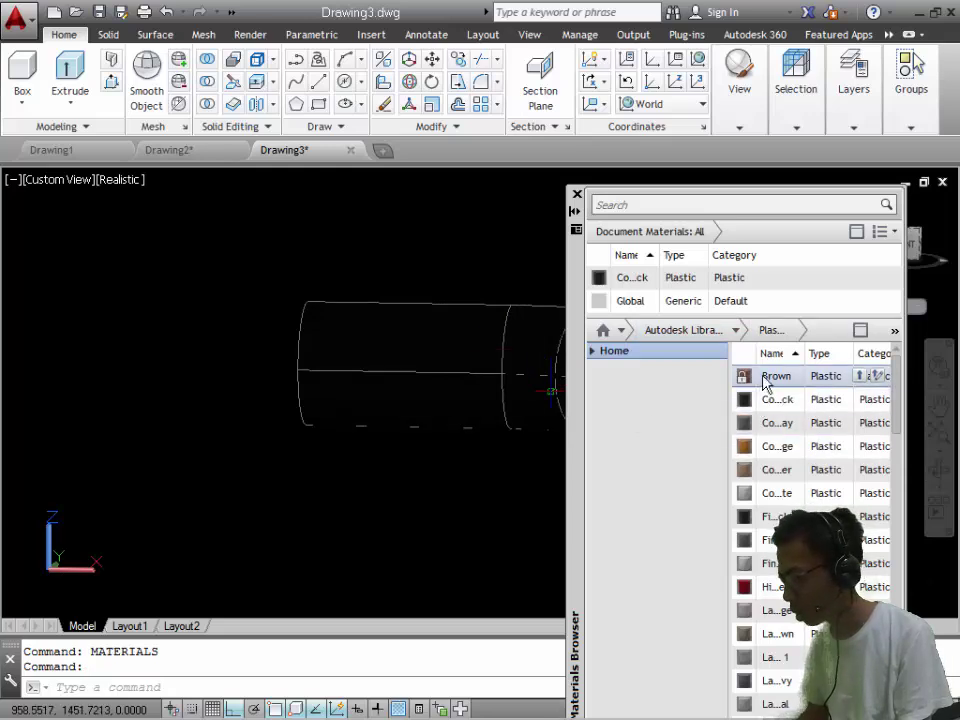
# - Scroll further down the plastics list and replace it with a light grey plastic material
pyautogui.scroll(-3, 897, 418)
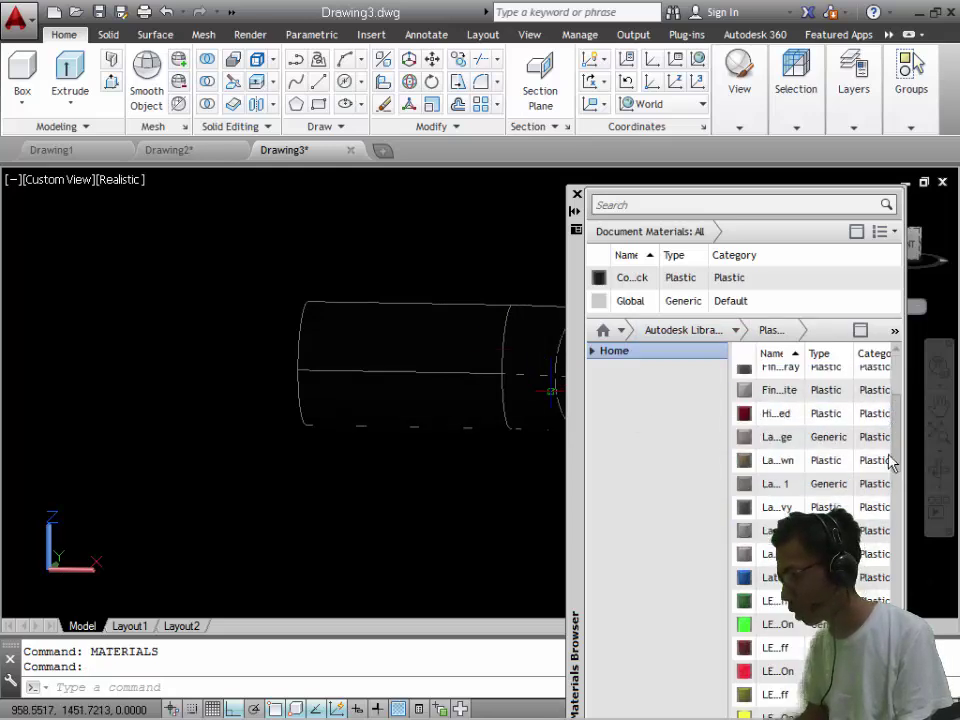
pyautogui.scroll(-2, 885, 460)
pyautogui.scroll(-2, 876, 514)
pyautogui.scroll(-2, 870, 541)
pyautogui.scroll(-2, 863, 550)
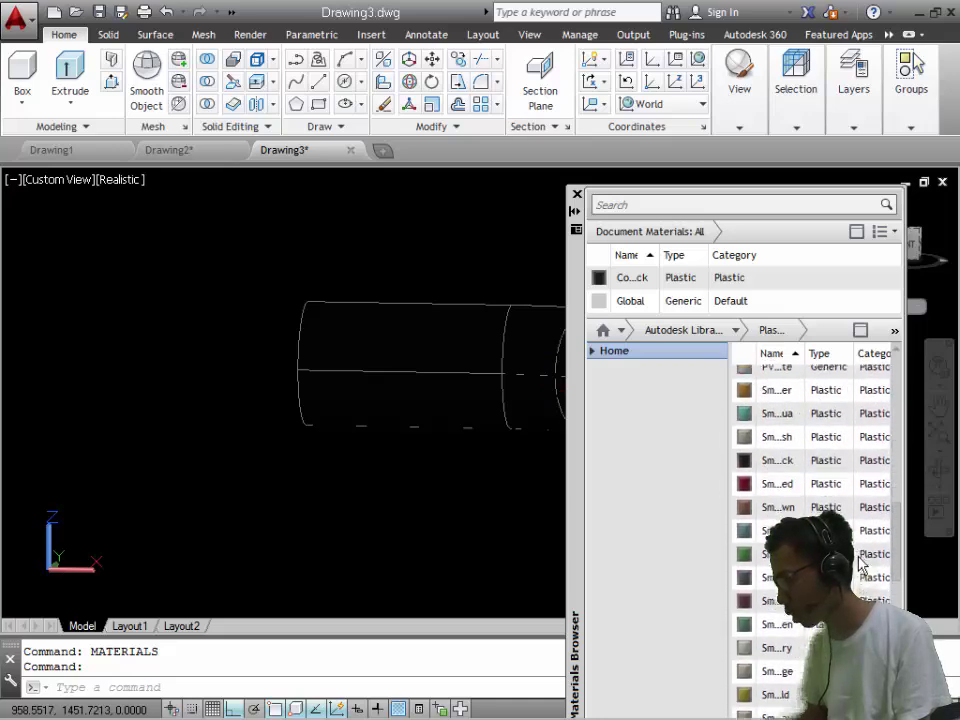
pyautogui.scroll(-1, 857, 567)
pyautogui.scroll(-1, 857, 585)
pyautogui.scroll(-1, 858, 597)
pyautogui.scroll(-1, 858, 597)
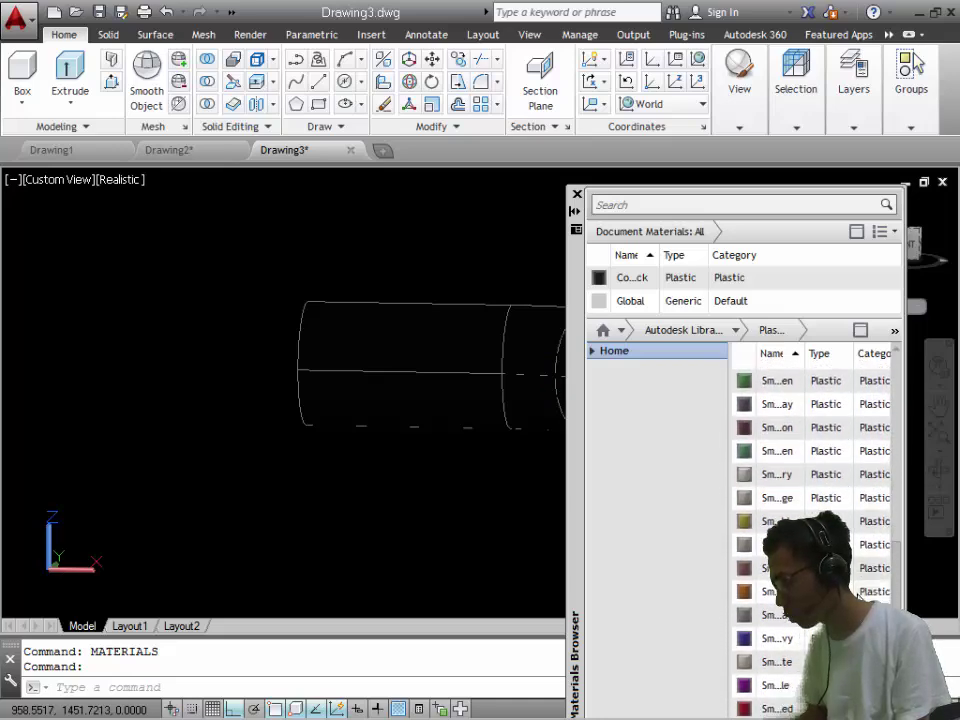
pyautogui.scroll(-2, 858, 597)
pyautogui.scroll(-1, 858, 597)
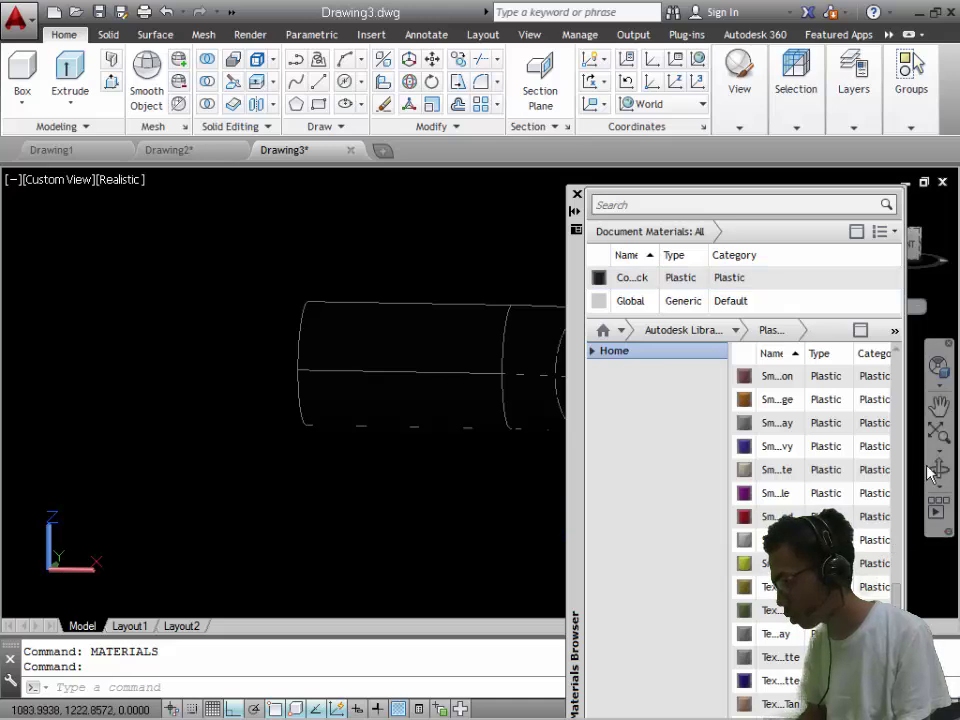
pyautogui.moveTo(810, 540)
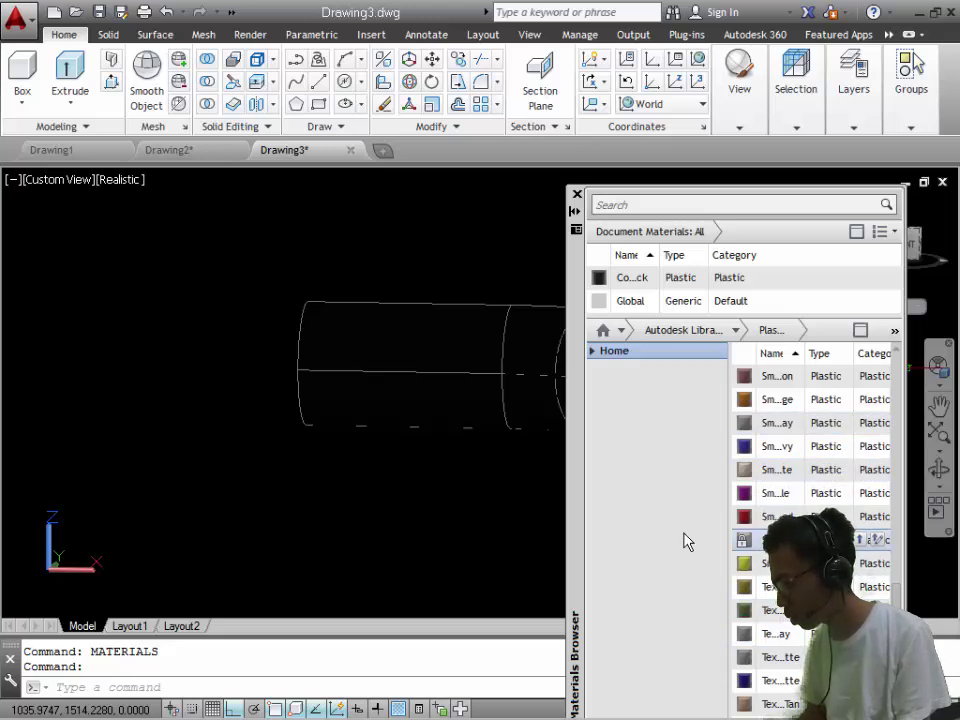
pyautogui.moveTo(470, 370); pyautogui.dragTo(471, 372)
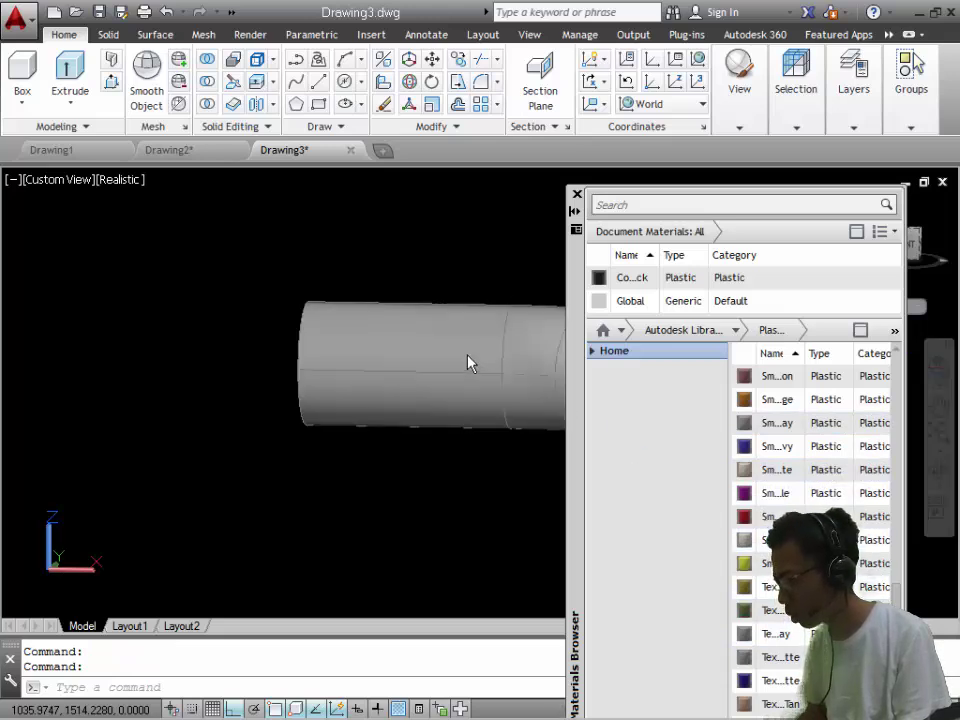
# - Close the Materials Browser and orbit the grey plastic pipe to view it from another side
pyautogui.click(577, 195)
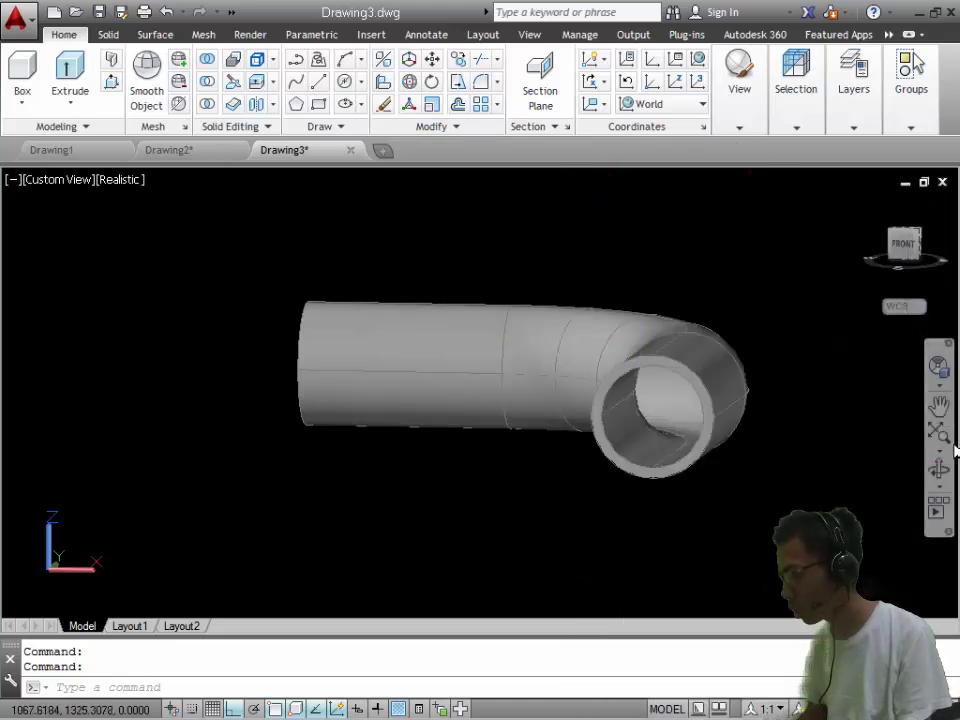
pyautogui.click(938, 468)
pyautogui.moveTo(705, 469)
pyautogui.mouseDown()
pyautogui.moveTo(757, 381)
pyautogui.moveTo(840, 403)
pyautogui.moveTo(857, 493)
pyautogui.moveTo(906, 456)
pyautogui.moveTo(731, 484)
pyautogui.moveTo(501, 444)
pyautogui.moveTo(395, 450)
pyautogui.mouseUp()
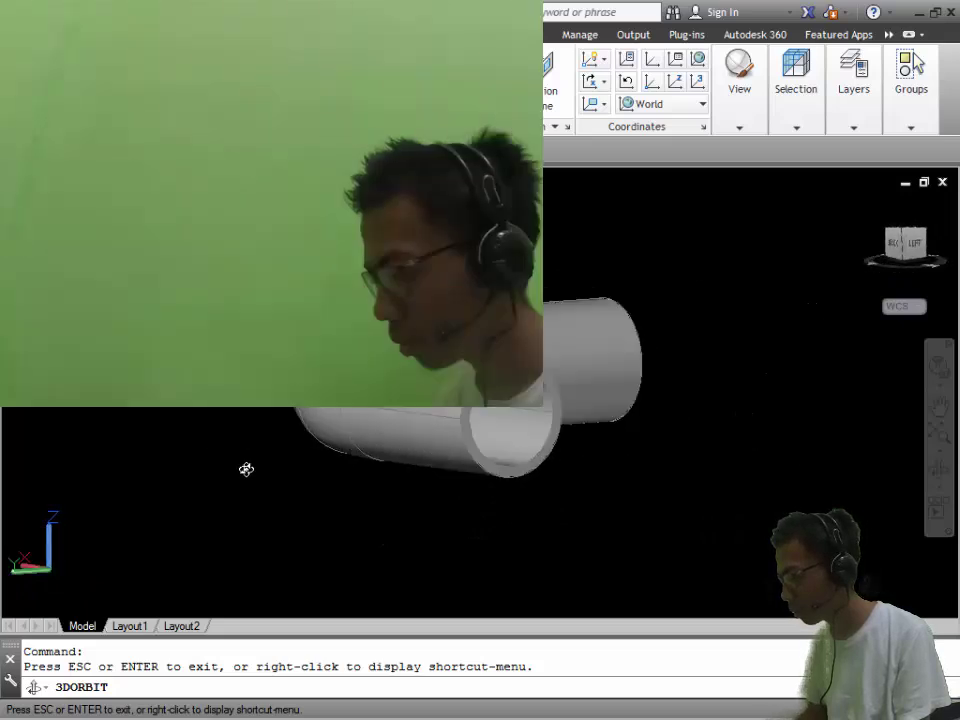